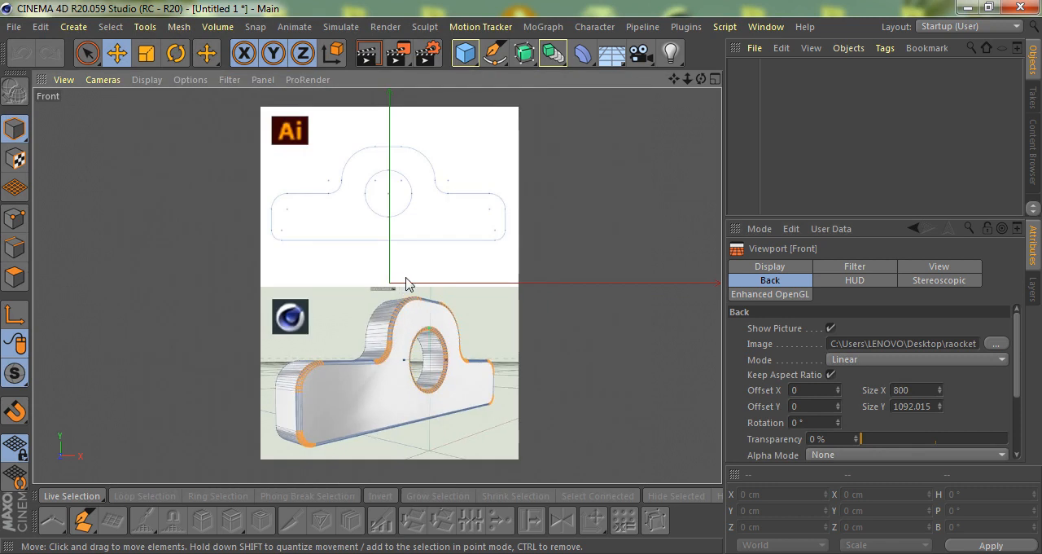
- Set the front view background image's Offset X to 5 and its transparency to 73%
click(812, 390)
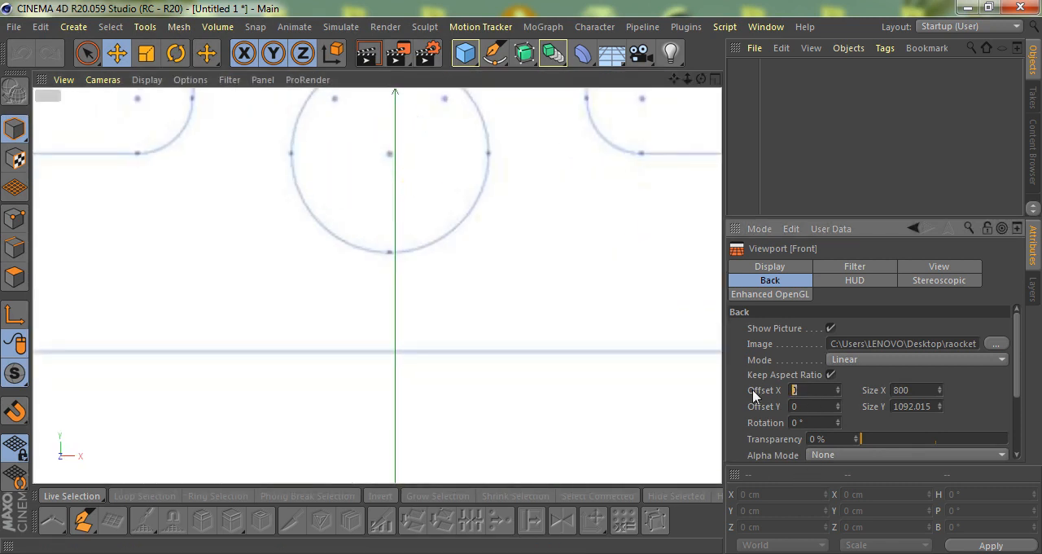
text(5)
key(Return)
scroll(446, 284, down, 3)
scroll(428, 152, up, 3)
scroll(416, 145, up, 4)
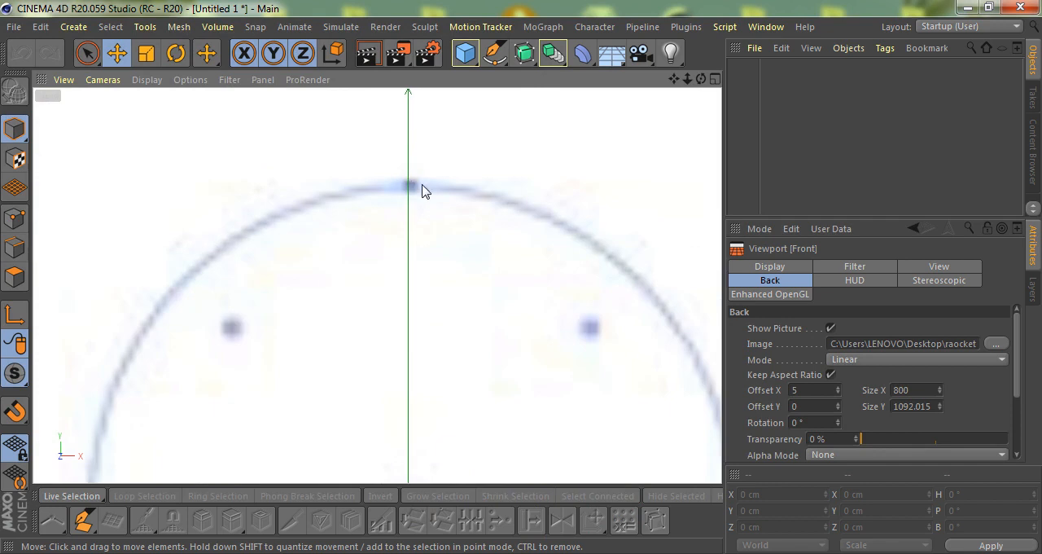
scroll(422, 191, up, 2)
scroll(420, 193, down, 8)
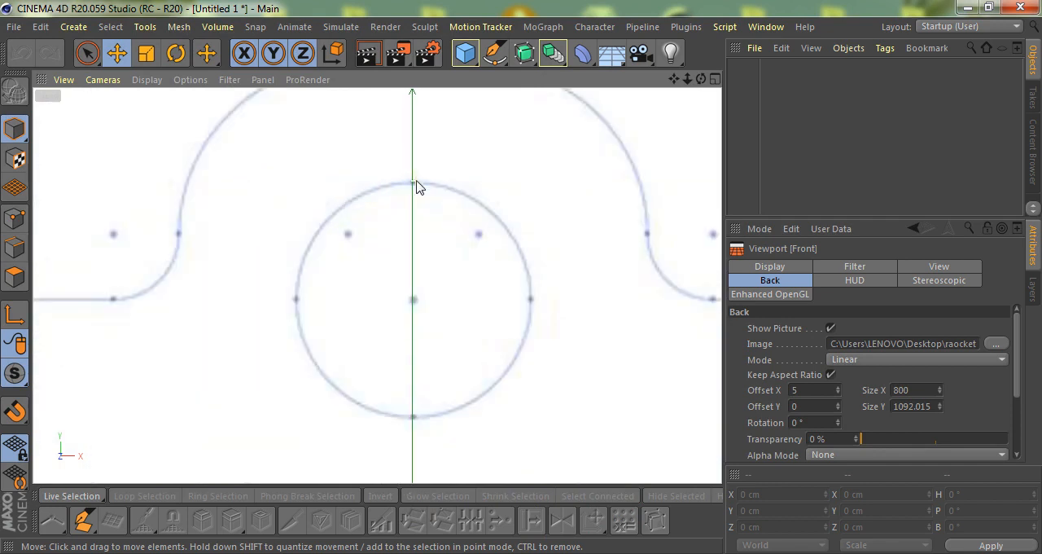
scroll(417, 197, up, 1)
drag(877, 439, 971, 439)
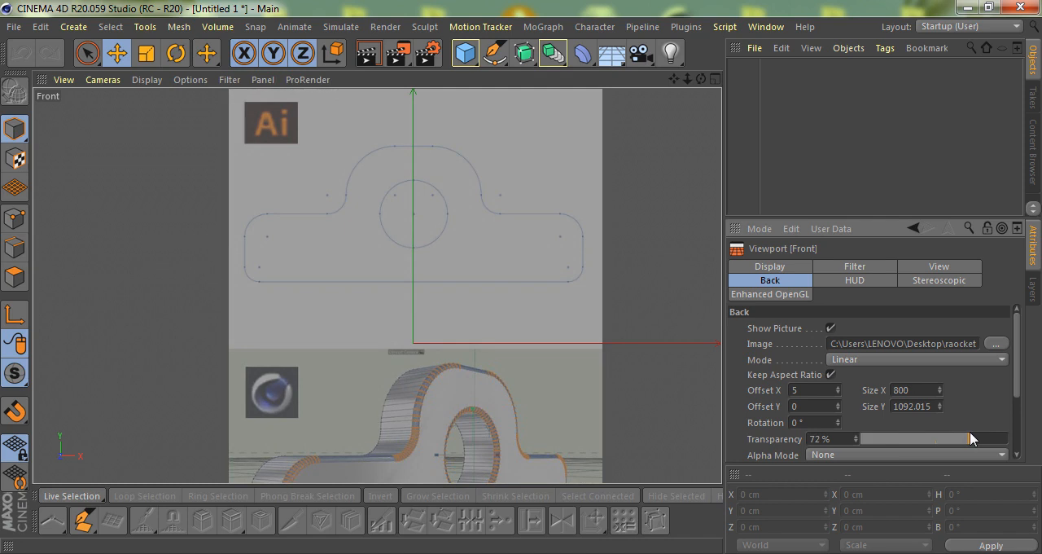
- Add an arc spline and place its centre on the reference's large dome arc centre, at about X 41 cm, Y 318 cm
scroll(477, 130, up, 1)
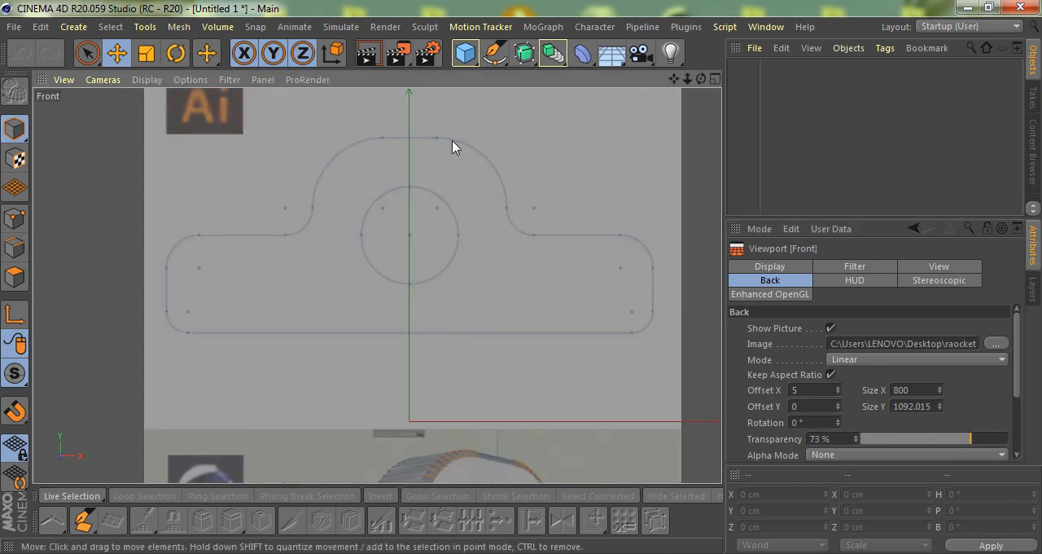
click(494, 53)
click(570, 74)
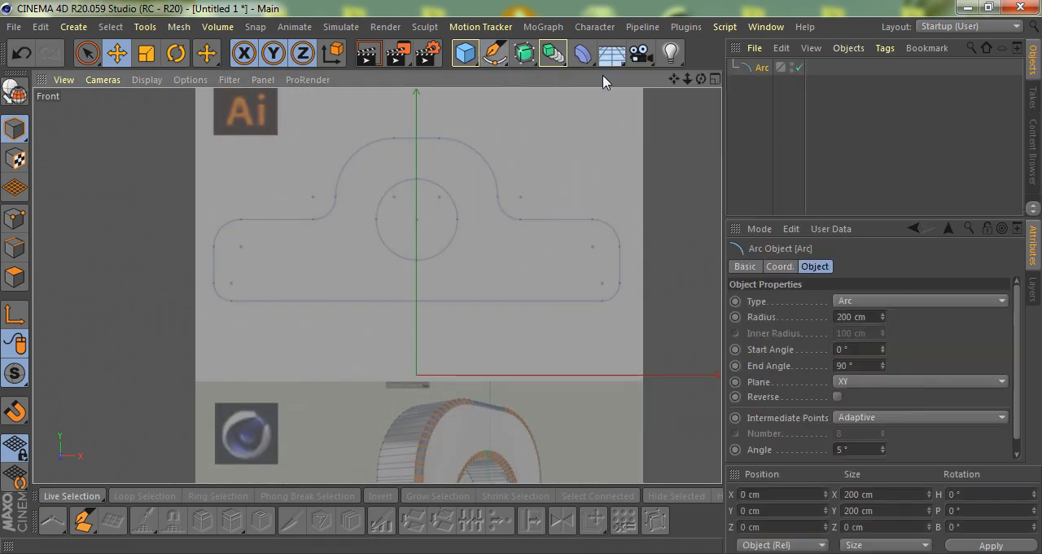
drag(483, 326, 493, 140)
scroll(468, 168, up, 3)
scroll(468, 168, up, 6)
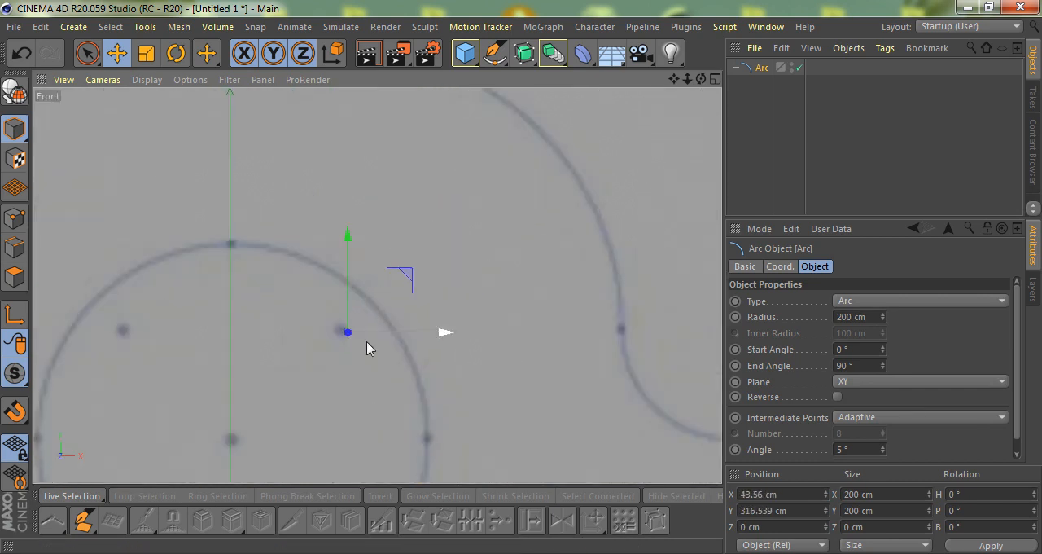
drag(391, 274, 367, 277)
scroll(328, 361, down, 8)
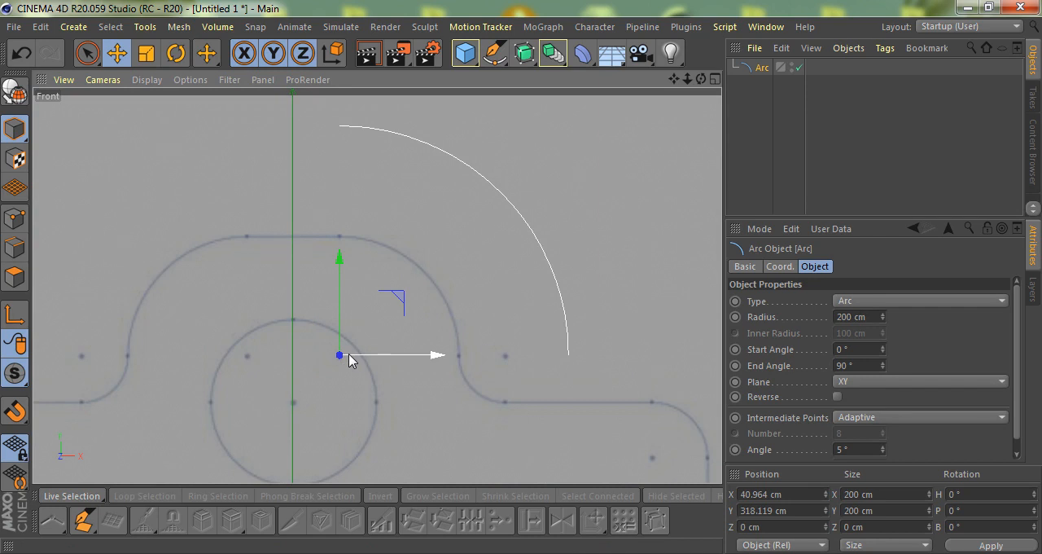
- Scale the arc to about 104 cm so it matches the right half of the reference's dome
key(t)
drag(602, 241, 516, 331)
drag(429, 391, 419, 398)
scroll(442, 363, up, 6)
drag(483, 359, 545, 364)
scroll(534, 346, down, 8)
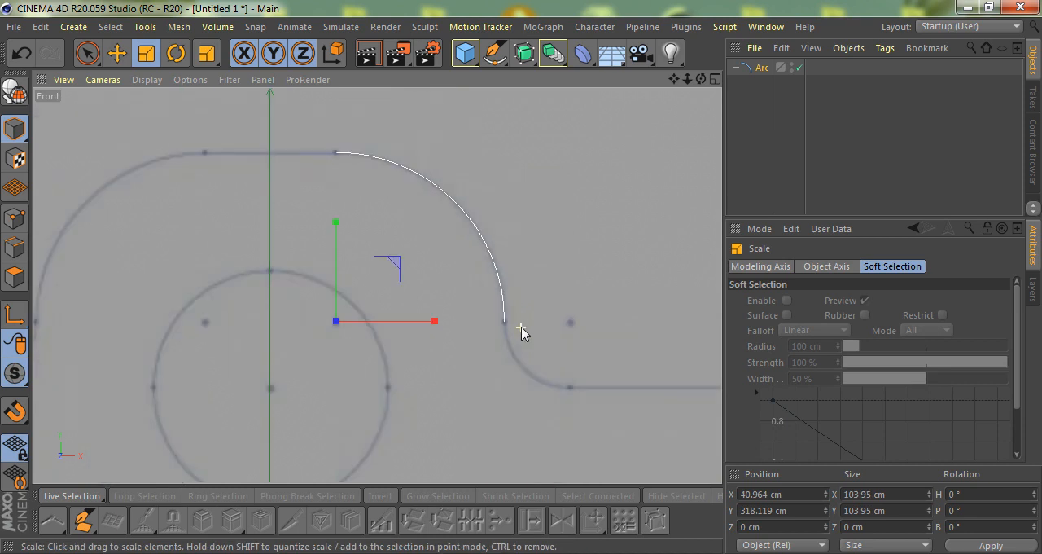
- Duplicate the dome arc and place the copy on the inner fillet's centre, at about X 186 cm, Y 317 cm
key(e)
ctrl+drag(475, 229, 572, 231)
ctrl+scroll(532, 274, up, 8)
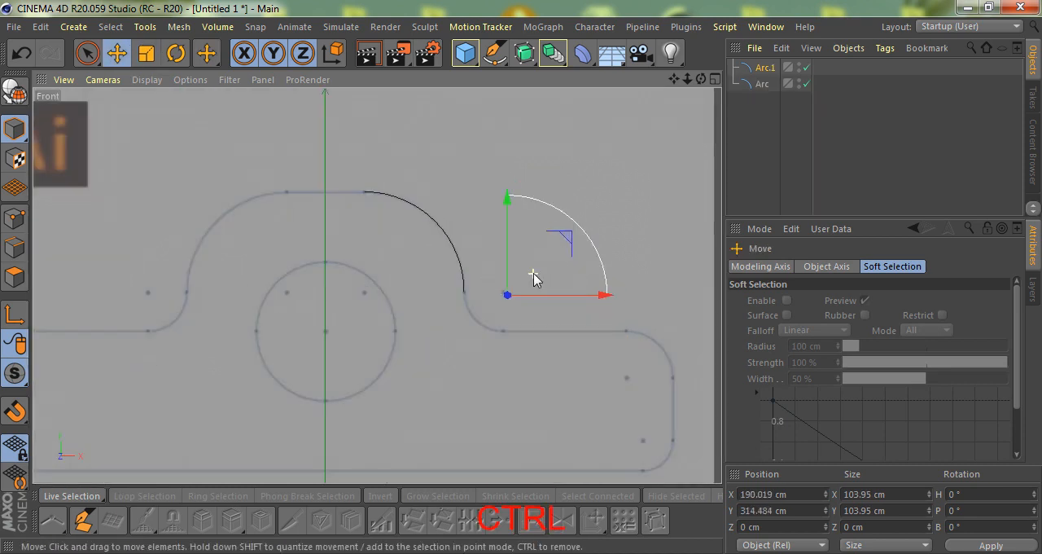
drag(468, 329, 453, 321)
scroll(453, 321, down, 3)
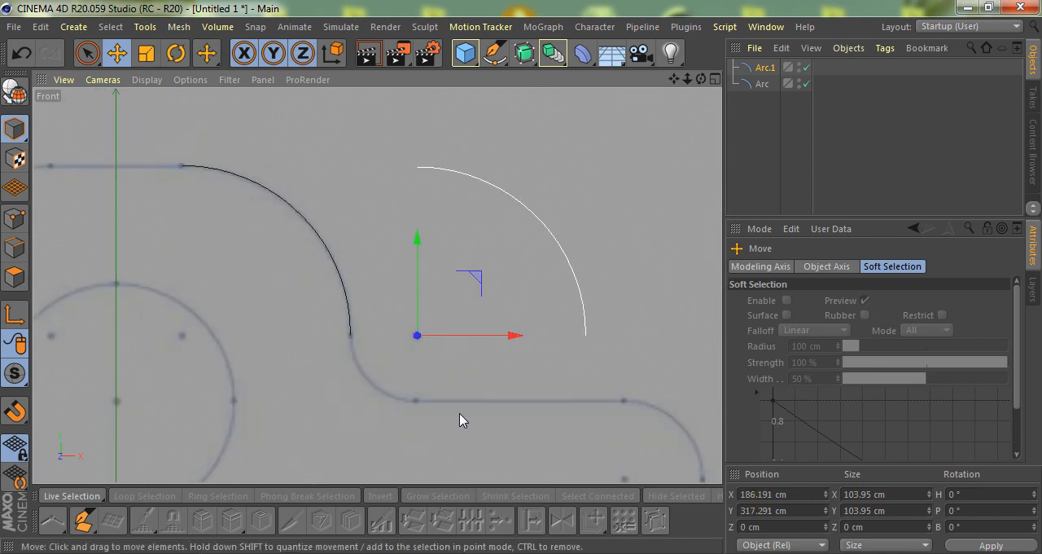
- Rotate the copied arc to -180° bank and scale it to about 41 cm to fit the inner fillet
scroll(452, 378, up, 3)
key(r)
scroll(415, 318, down, 2)
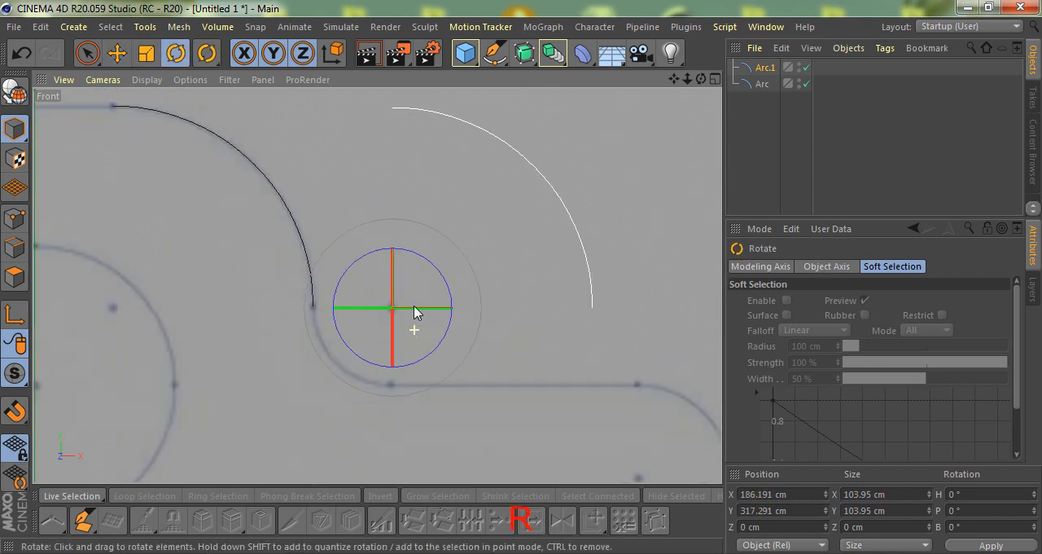
drag(364, 260, 428, 372)
key(t)
drag(447, 334, 270, 453)
scroll(382, 256, up, 4)
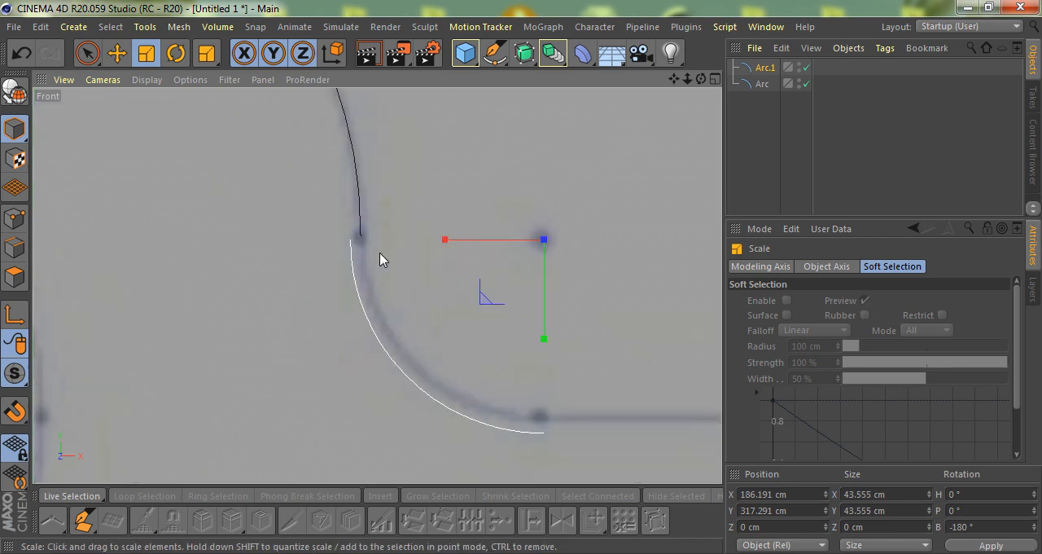
drag(460, 189, 412, 206)
scroll(383, 216, down, 6)
scroll(376, 248, up, 2)
- Duplicate the fillet arc and place the copy on the upper outer corner's centre, at about X 314 cm, Y 228 cm
key(e)
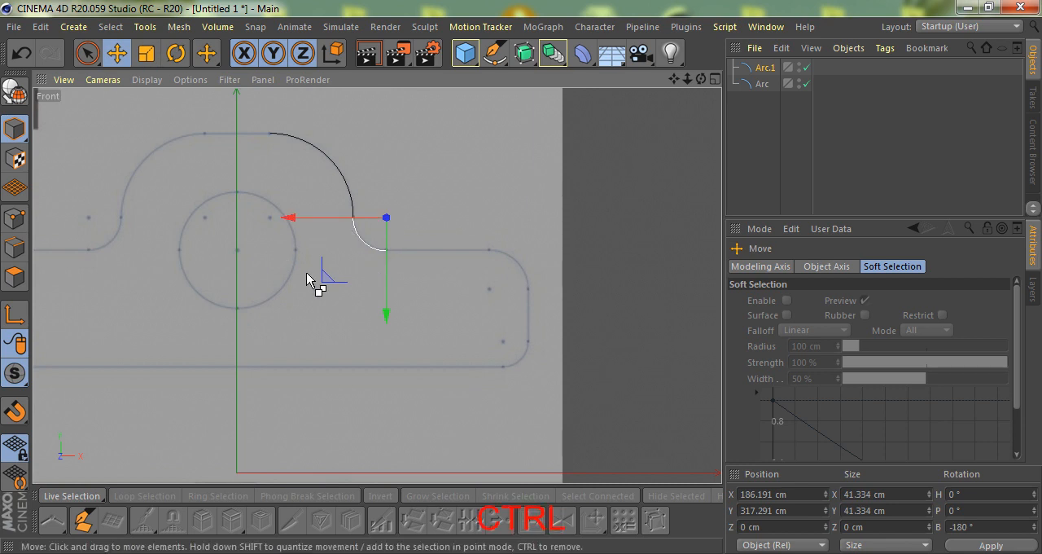
drag(322, 280, 453, 348)
scroll(431, 349, up, 8)
scroll(448, 344, down, 4)
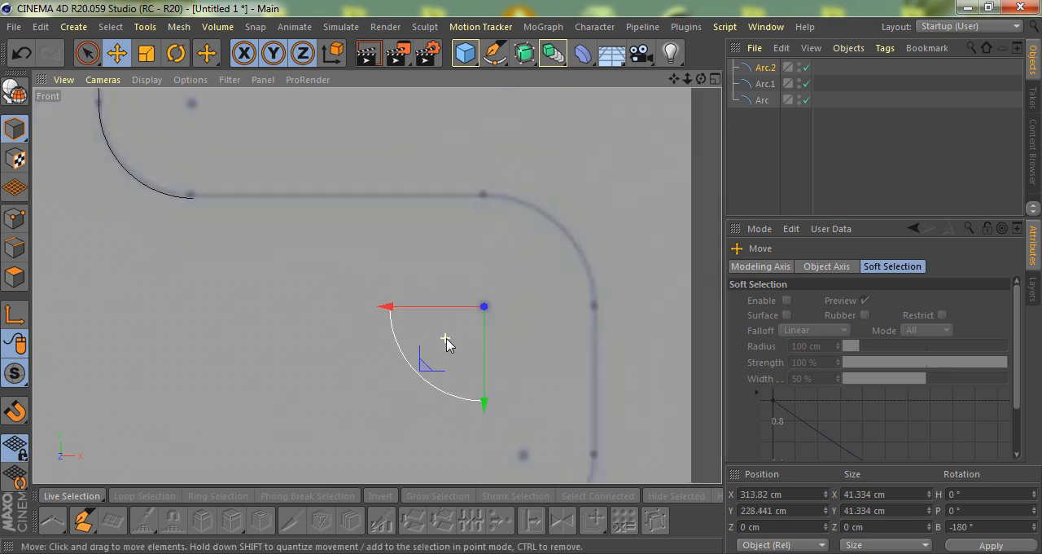
- Rotate the new arc to face the upper outer corner and scale it to about 48 cm
key(r)
drag(530, 269, 394, 407)
key(t)
drag(467, 402, 483, 402)
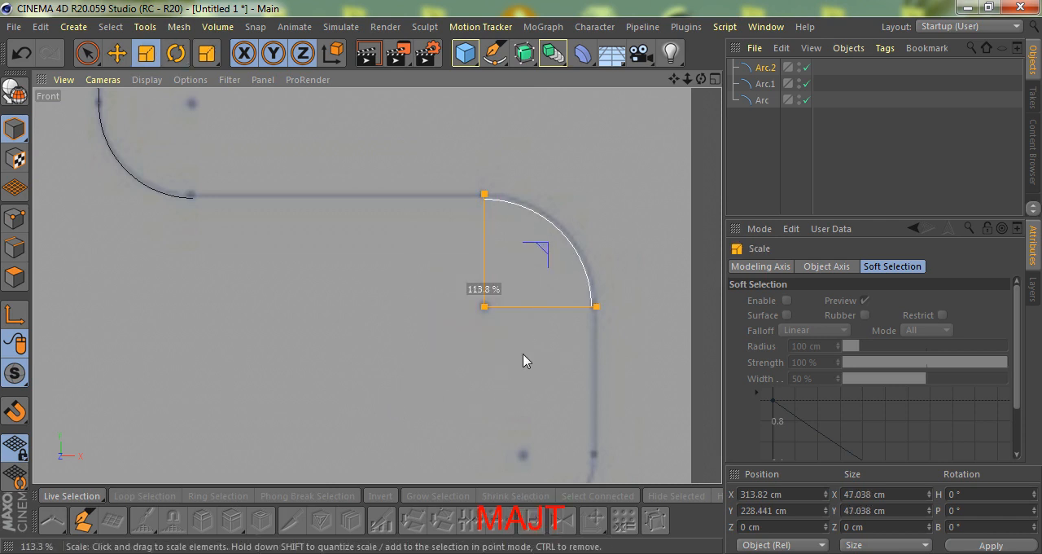
drag(533, 348, 533, 348)
scroll(588, 291, up, 2)
scroll(549, 256, down, 4)
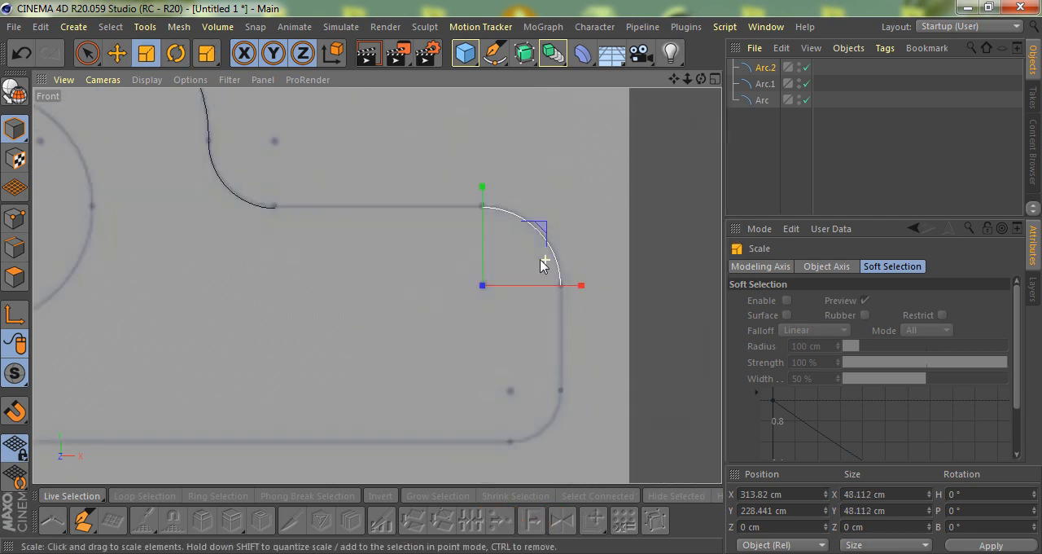
- Duplicate the upper corner arc and place the copy on the lower corner's centre, at about X 330 cm, Y 164 cm
key(e)
scroll(494, 283, down, 3)
ctrl+drag(548, 240, 562, 301)
scroll(538, 245, up, 6)
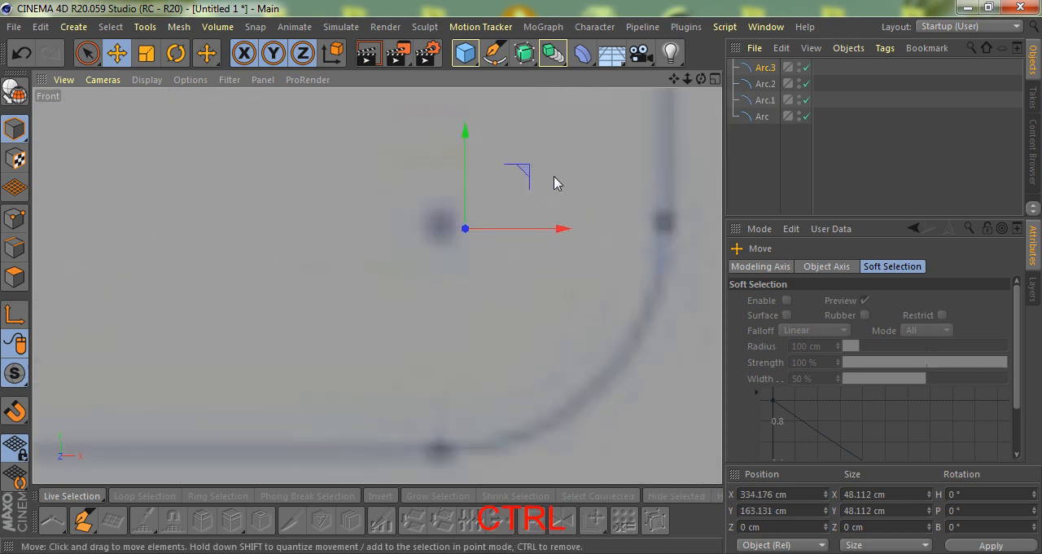
drag(524, 177, 492, 169)
scroll(399, 284, down, 4)
- Rotate the lower corner arc to 90° bank and scale it to about 31.5 cm to match the reference
key(r)
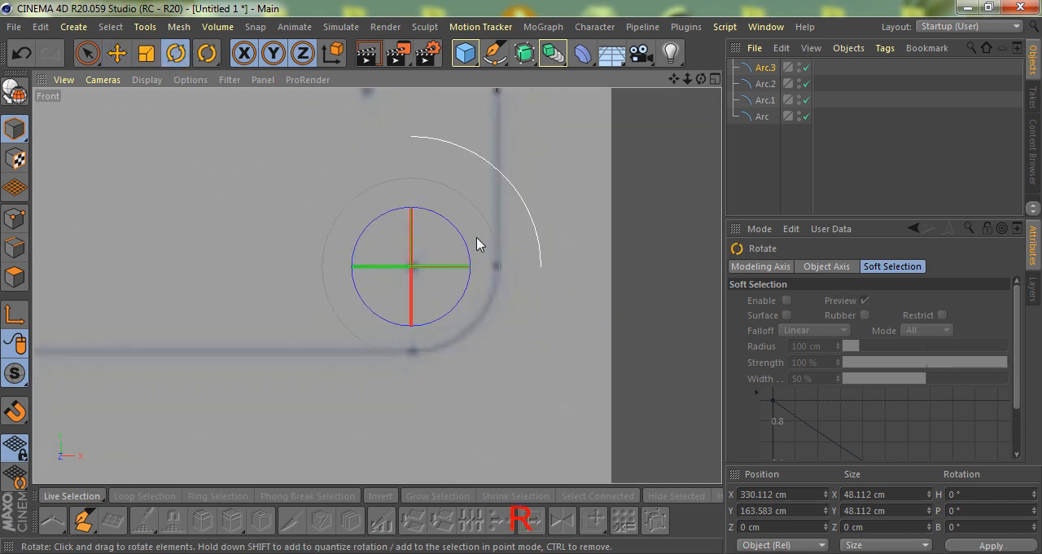
drag(460, 233, 447, 305)
key(t)
scroll(494, 277, up, 2)
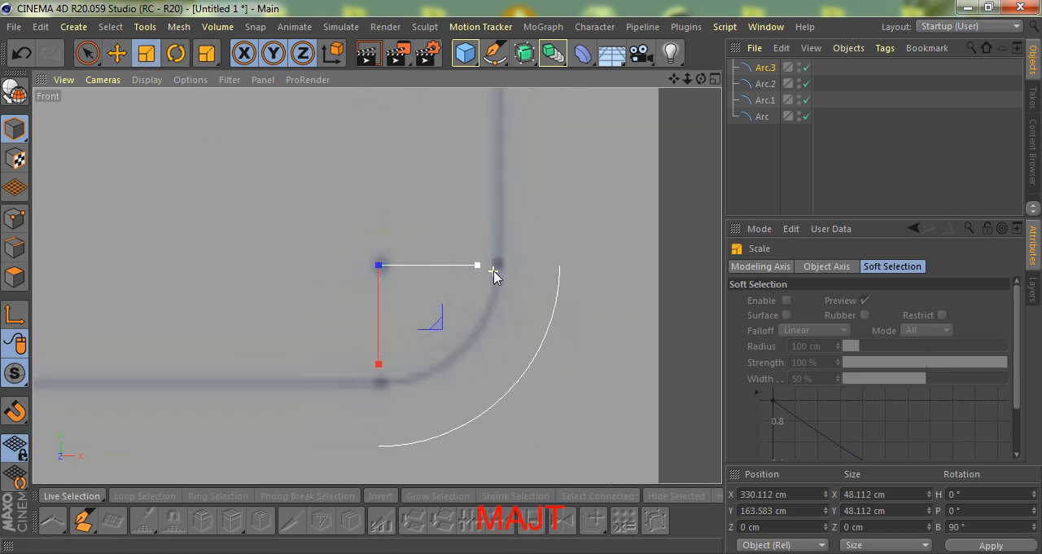
drag(545, 233, 461, 298)
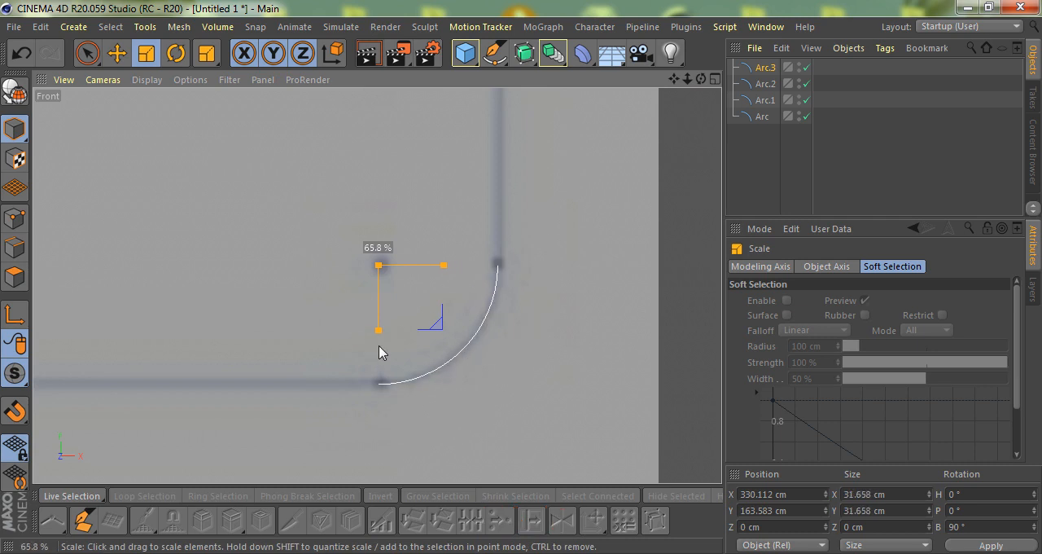
drag(378, 351, 379, 350)
scroll(356, 272, up, 3)
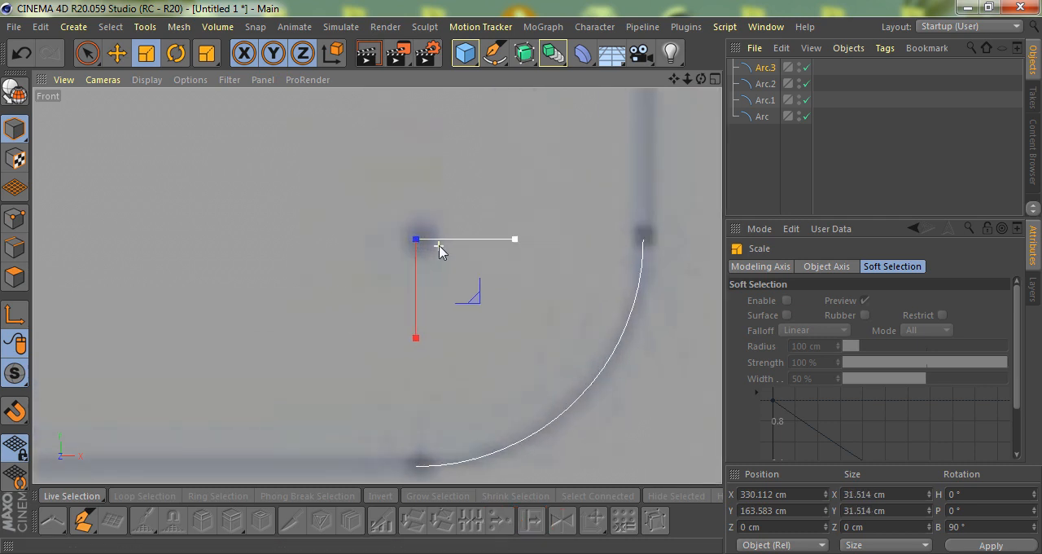
- Nudge the lower corner arc horizontally by about 0.1 cm to align it with the reference edge
scroll(437, 253, up, 1)
key(space)
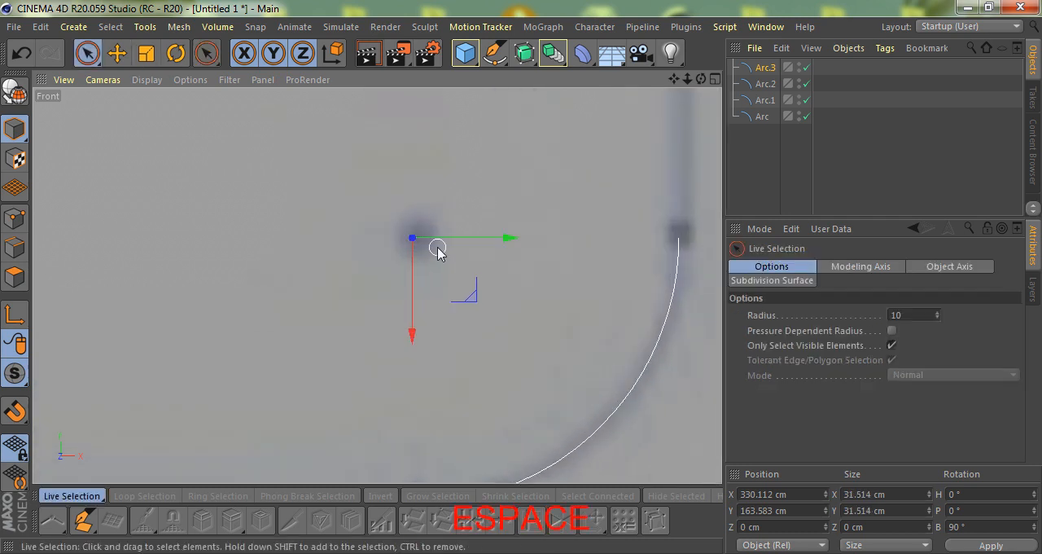
drag(497, 245, 499, 246)
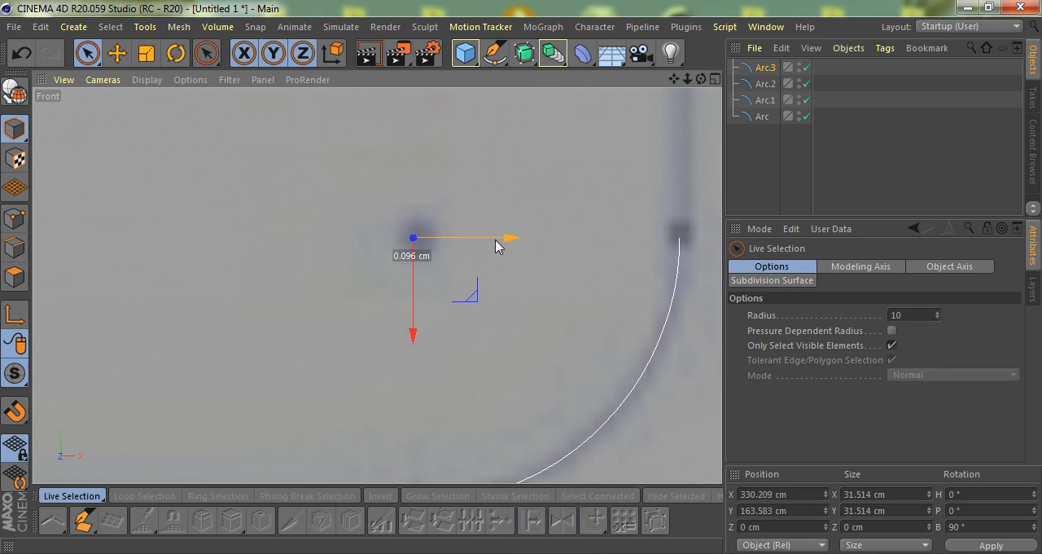
scroll(464, 325, down, 6)
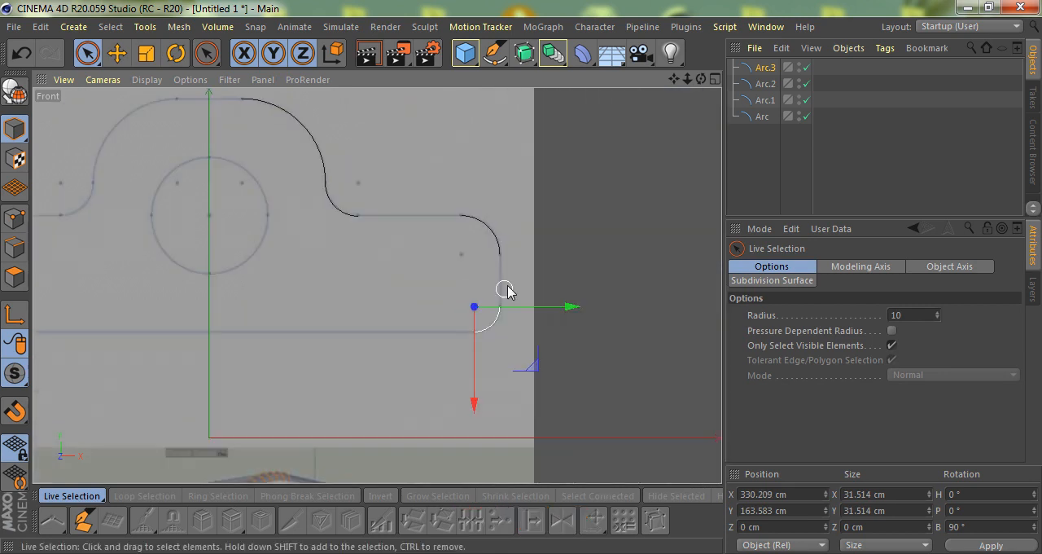
scroll(507, 289, down, 2)
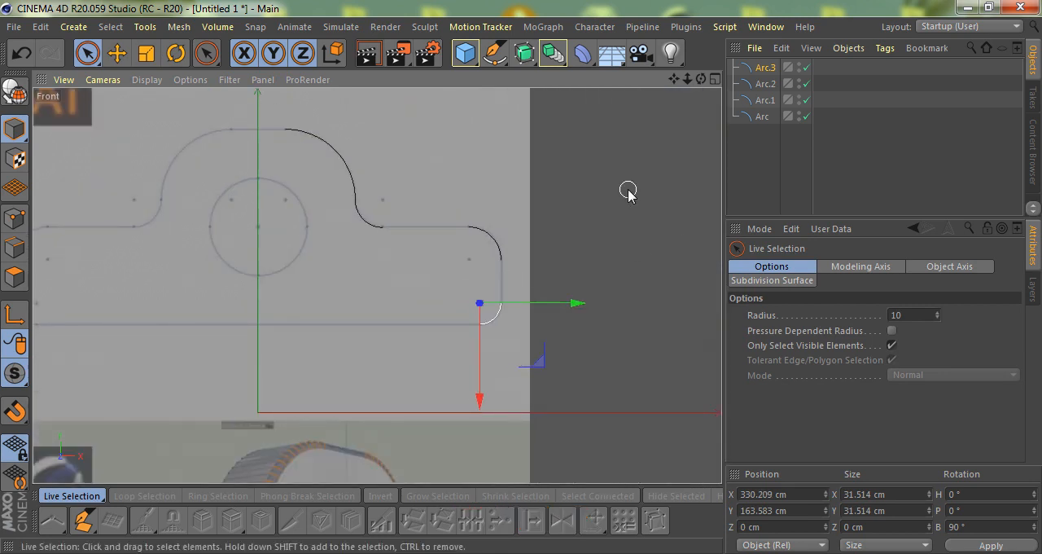
- Make all four arcs editable in the perspective view and connect them into a single spline, deleting the originals
key(F1)
key(h)
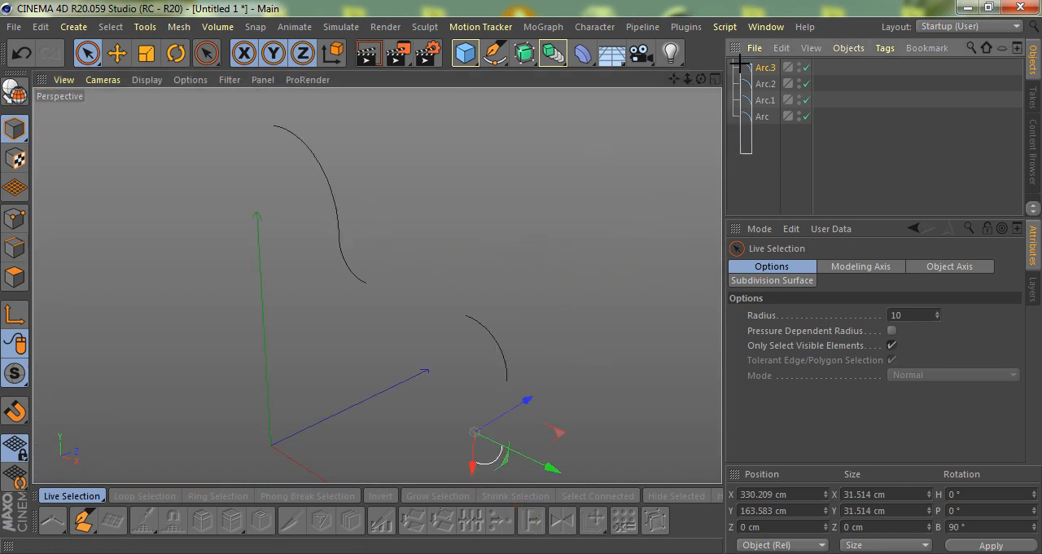
drag(740, 65, 740, 63)
key(c)
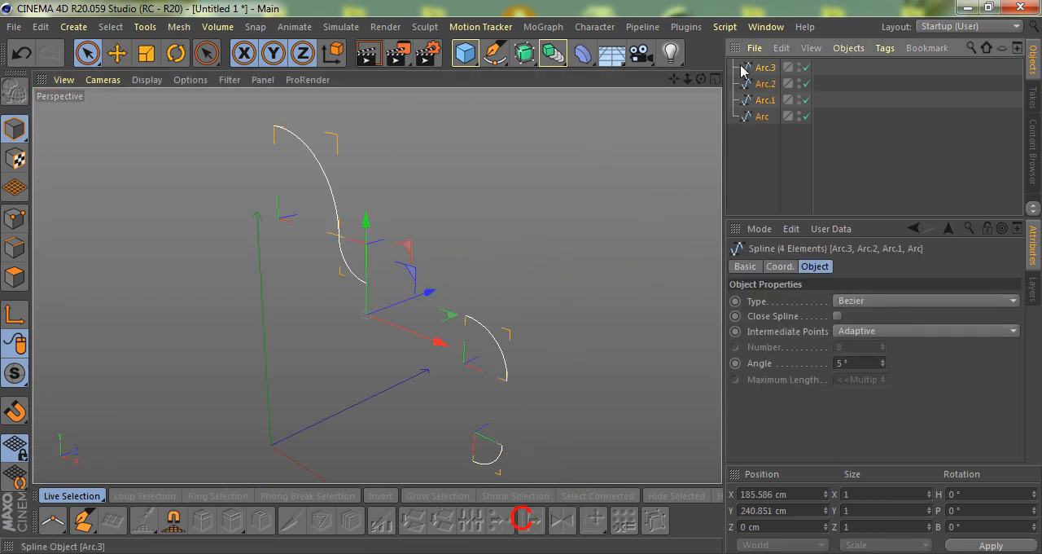
mouse_move(415, 274)
alt+mouse_down()
mouse_move(366, 260)
mouse_move(423, 278)
alt+mouse_up()
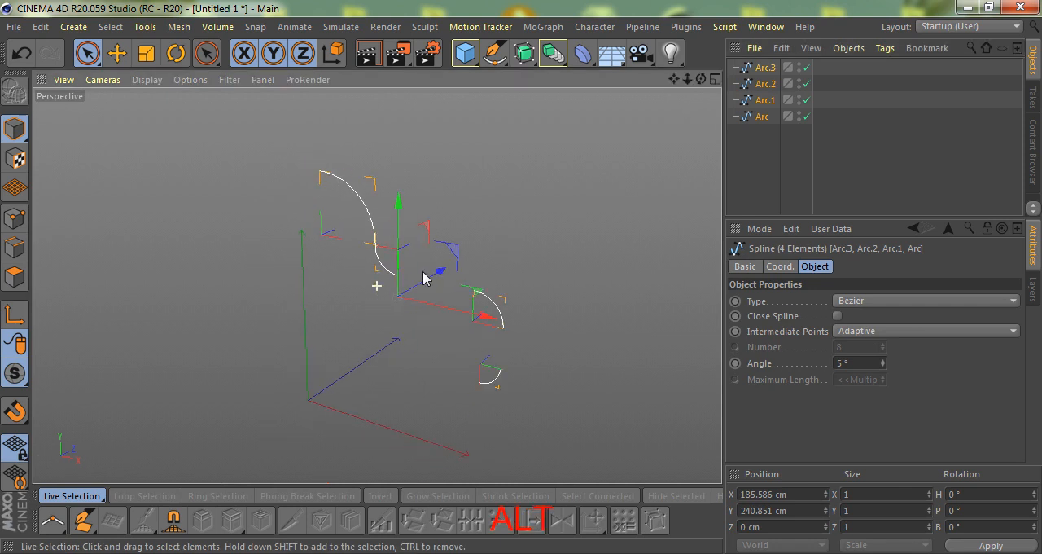
right_click(774, 100)
click(845, 439)
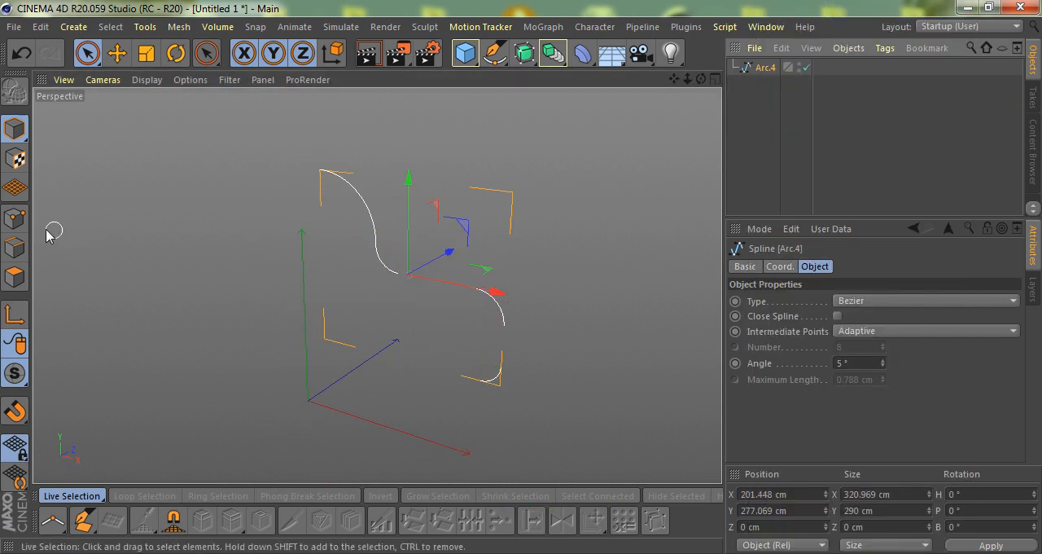
- Weld the two overlapping spline points where the dome arc meets the inner fillet
click(15, 218)
scroll(419, 271, up, 3)
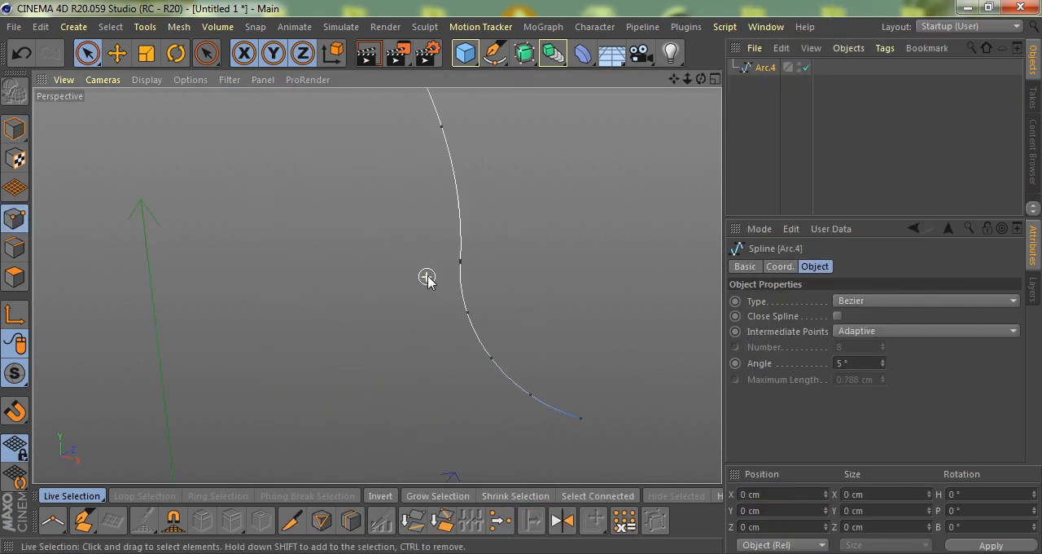
key(space)
key(0)
drag(484, 242, 405, 297)
alt+right_drag(455, 254, 497, 260)
key(m)
key(q)
click(474, 245)
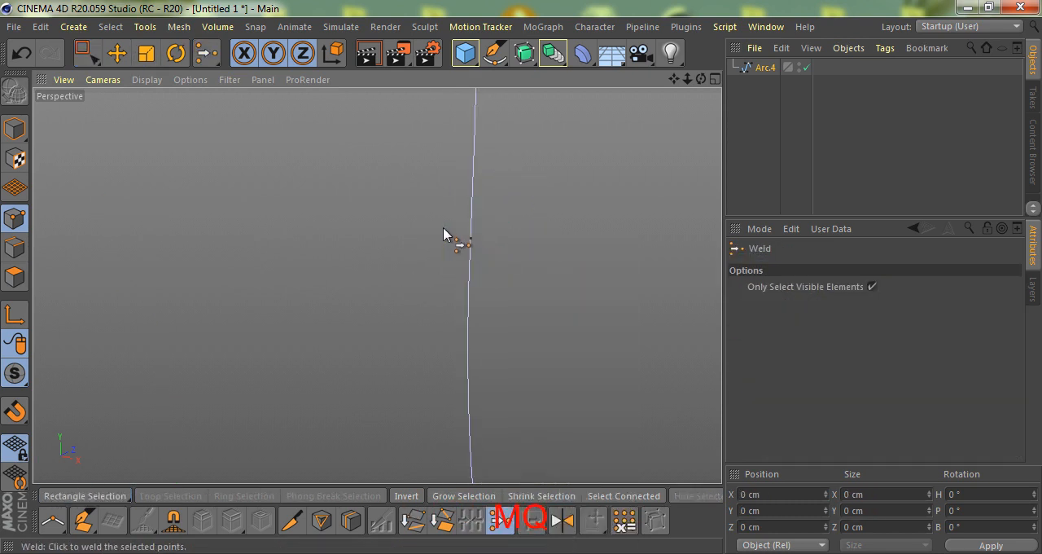
alt+right_drag(440, 228, 329, 244)
- Join the inner fillet's end point to the upper corner arc's start point with a straight segment
key(space)
drag(554, 324, 552, 325)
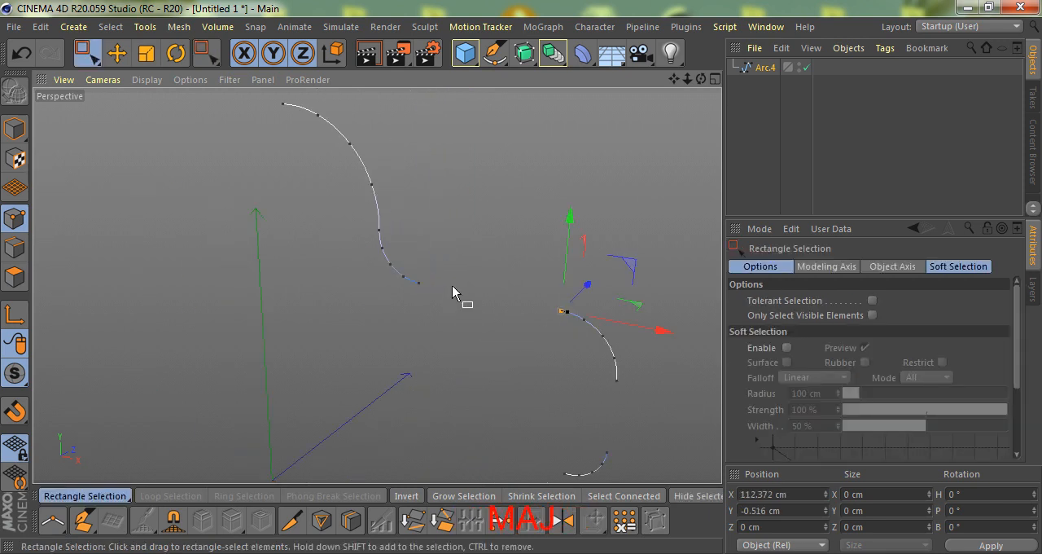
shift+drag(406, 303, 406, 302)
alt+drag(477, 301, 555, 264)
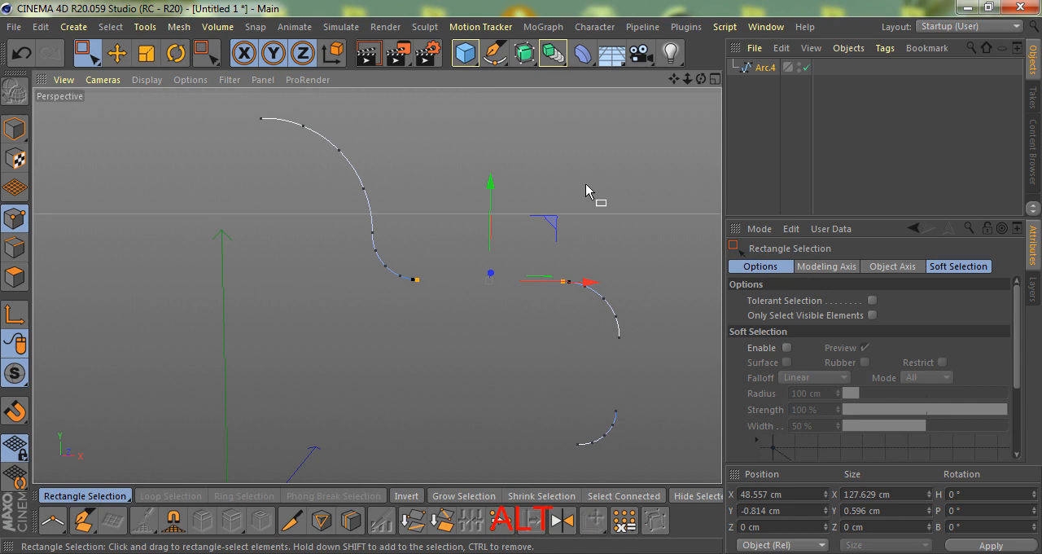
right_click(591, 218)
click(623, 192)
- Join the upper corner arc's end point to the lower corner arc's start point with a straight segment
scroll(405, 223, down, 4)
scroll(558, 327, up, 5)
drag(533, 379, 534, 378)
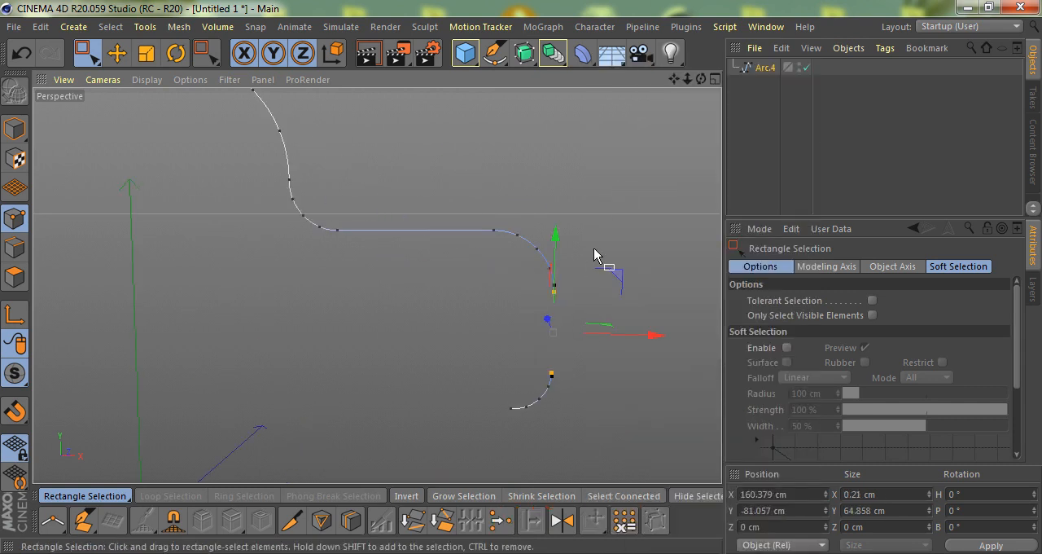
right_click(596, 249)
click(625, 194)
alt+drag(575, 229, 450, 310)
- In the front view, move only the spline's axis to X 0 cm, leaving its points in place
key(F4)
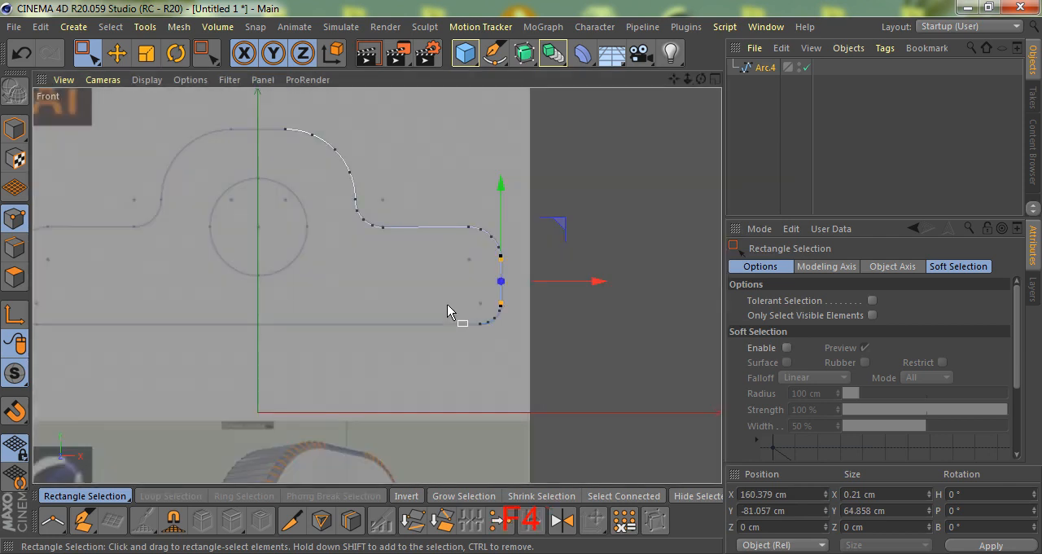
click(15, 128)
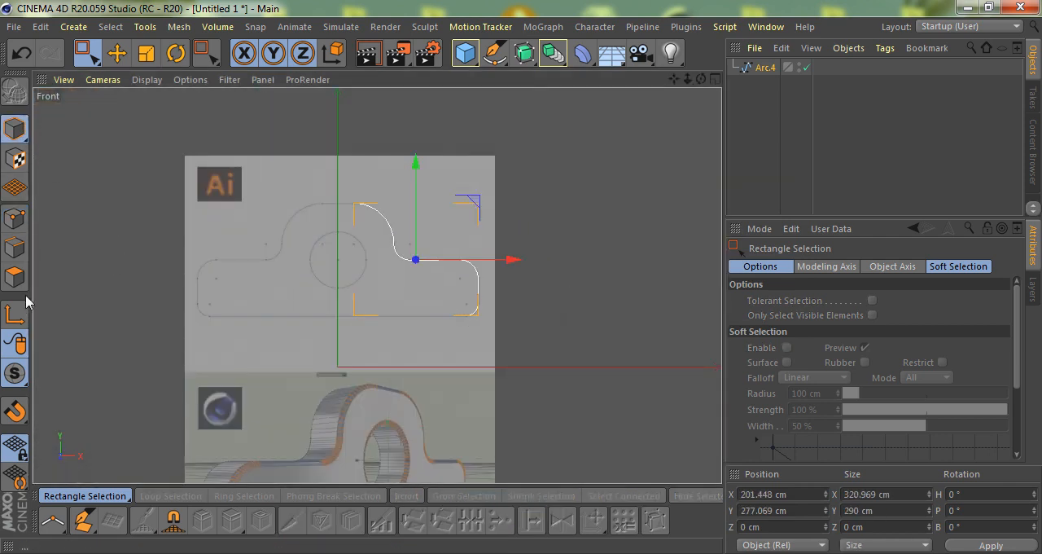
drag(510, 259, 436, 275)
text(0)
key(Return)
scroll(356, 275, up, 3)
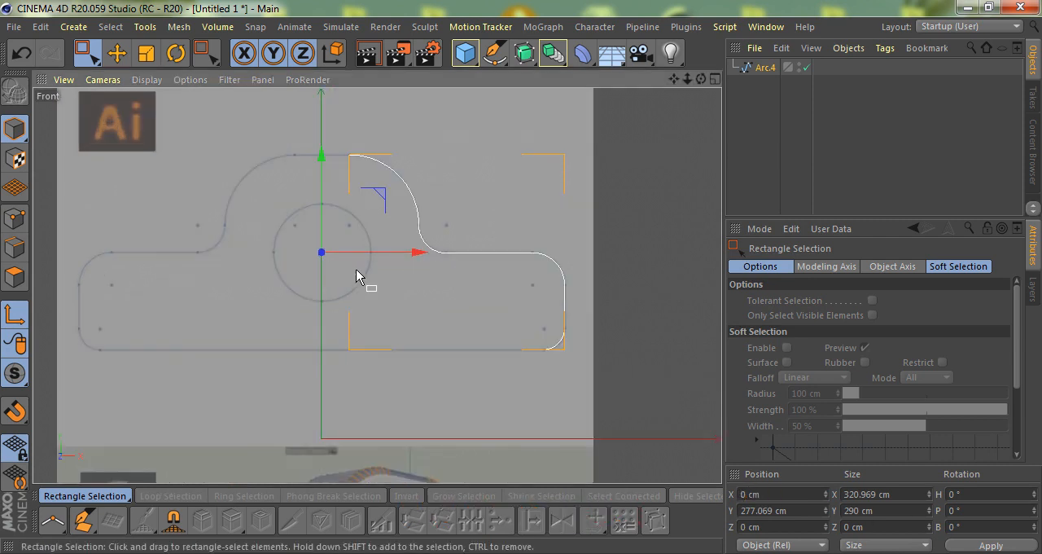
click(21, 316)
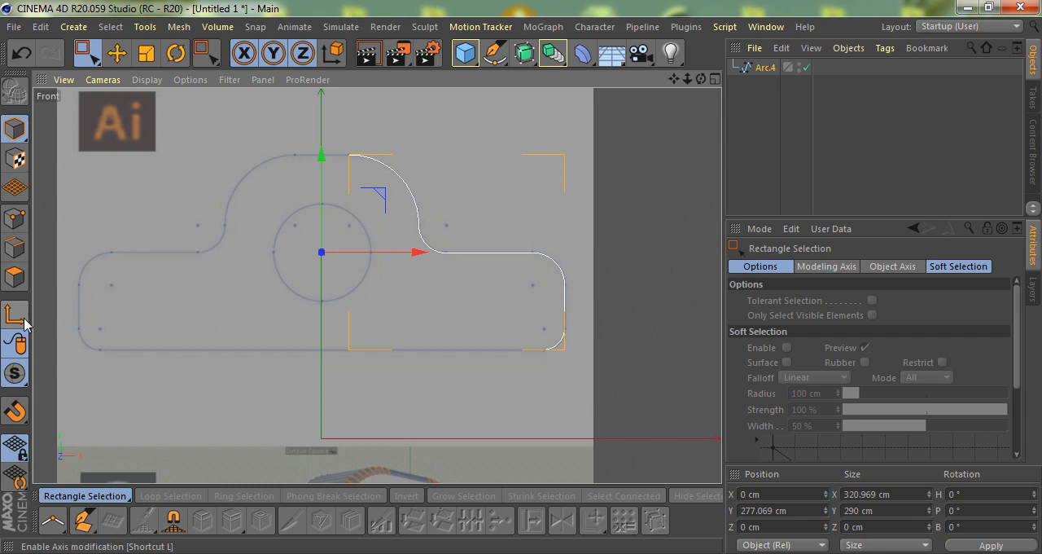
- Duplicate the half-profile spline and rotate the copy's heading to -180° to form the opposite half
ctrl+drag(762, 68, 758, 112)
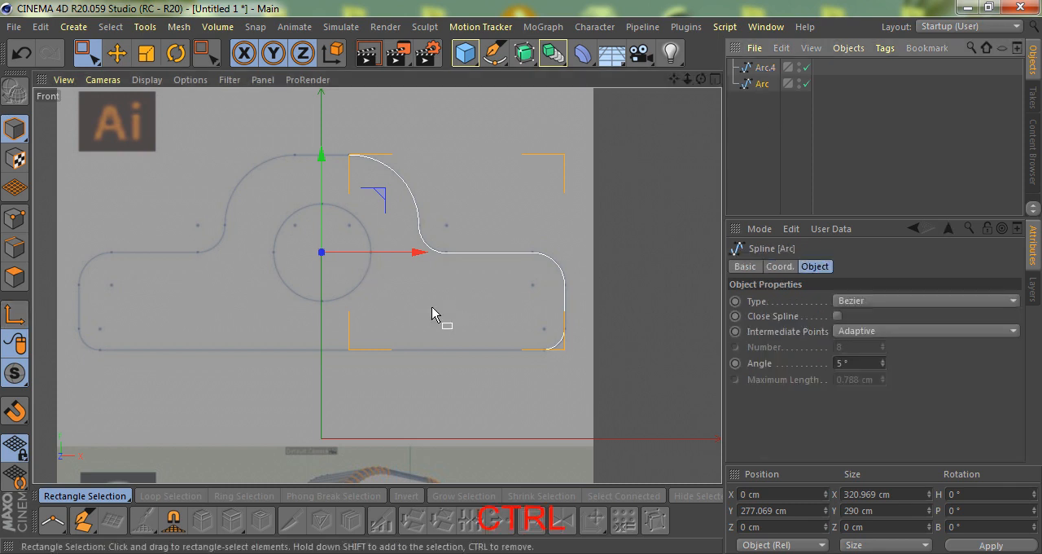
key(r)
drag(365, 257, 521, 278)
scroll(456, 268, down, 4)
key(F1)
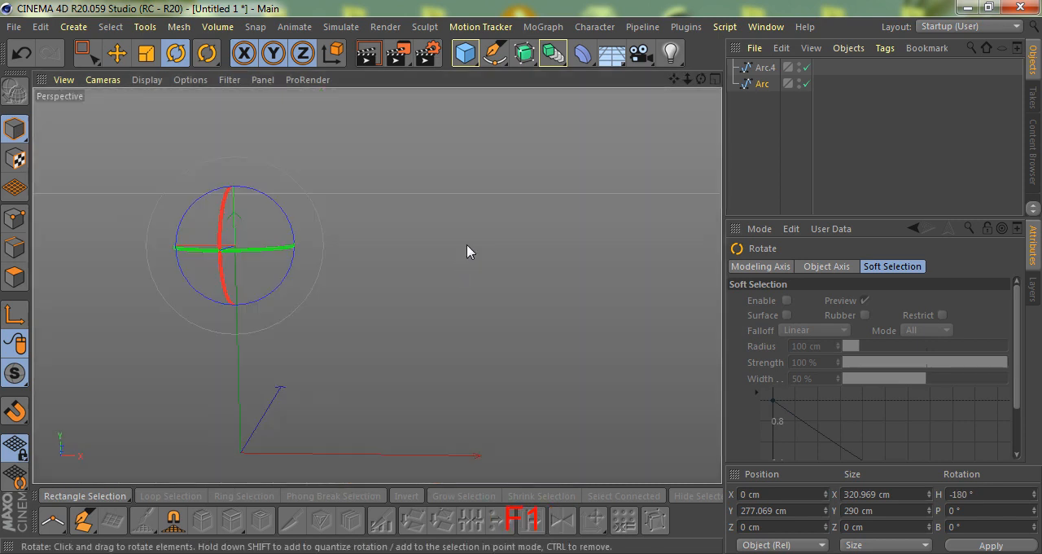
- Connect both half-profile splines into a single spline, deleting the originals
drag(769, 111, 754, 64)
right_click(761, 69)
click(820, 430)
- Join the two open end points on top of the dome with a straight segment
click(14, 217)
scroll(309, 186, up, 5)
key(space)
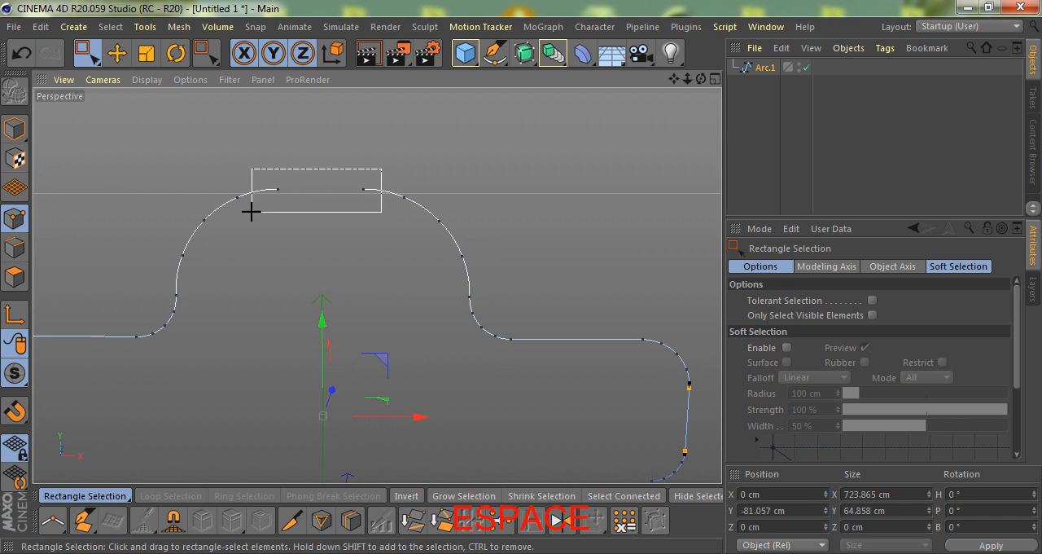
drag(258, 213, 257, 214)
scroll(298, 180, up, 4)
alt+drag(325, 218, 394, 245)
right_click(616, 83)
click(535, 171)
right_click(535, 171)
click(570, 180)
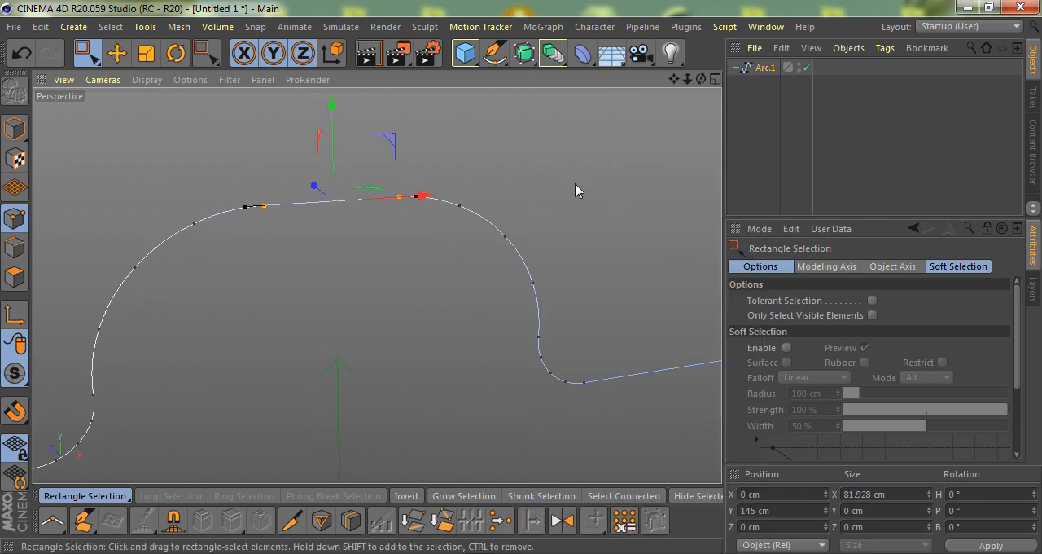
- Subdivide the straight segment on top of the dome to add a middle point
key(u)
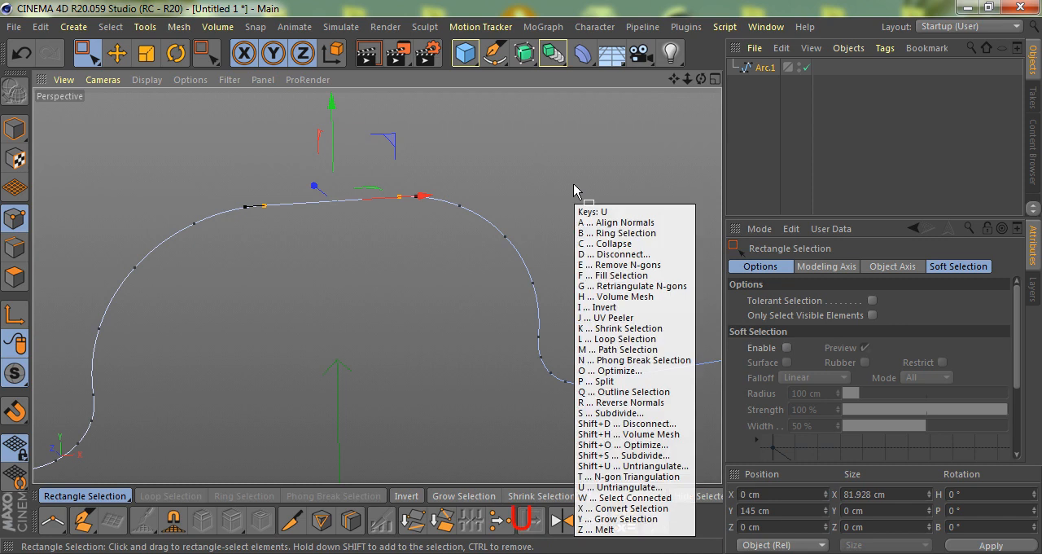
key(s)
alt+drag(328, 163, 521, 269)
- Set the spline's type to Linear and enable Close Spline
click(766, 68)
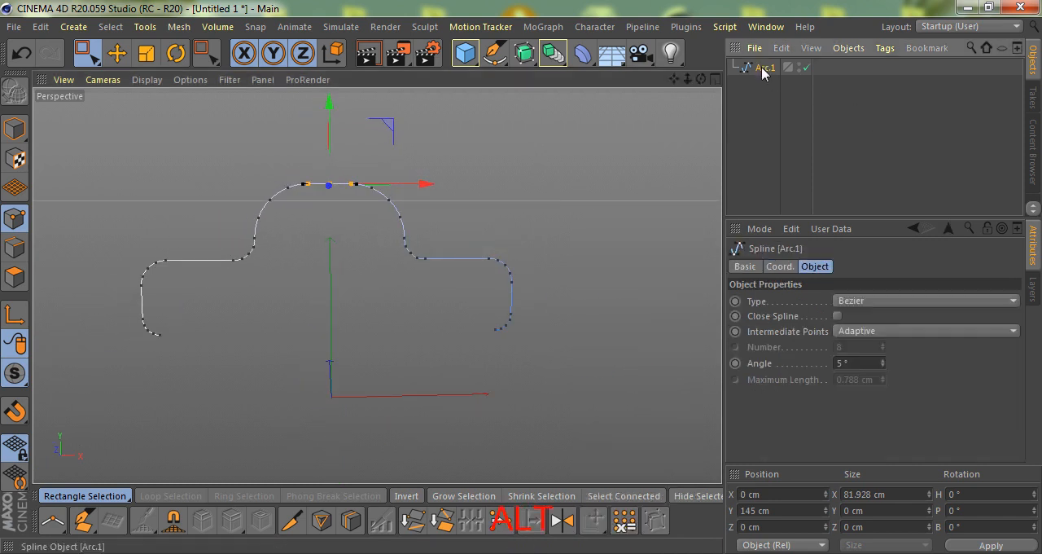
click(859, 301)
click(858, 318)
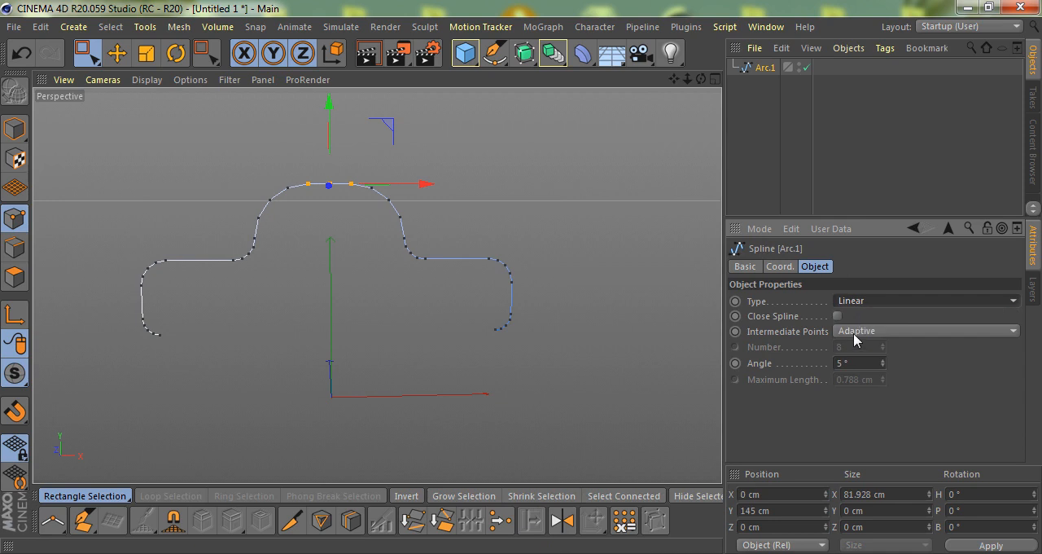
click(837, 316)
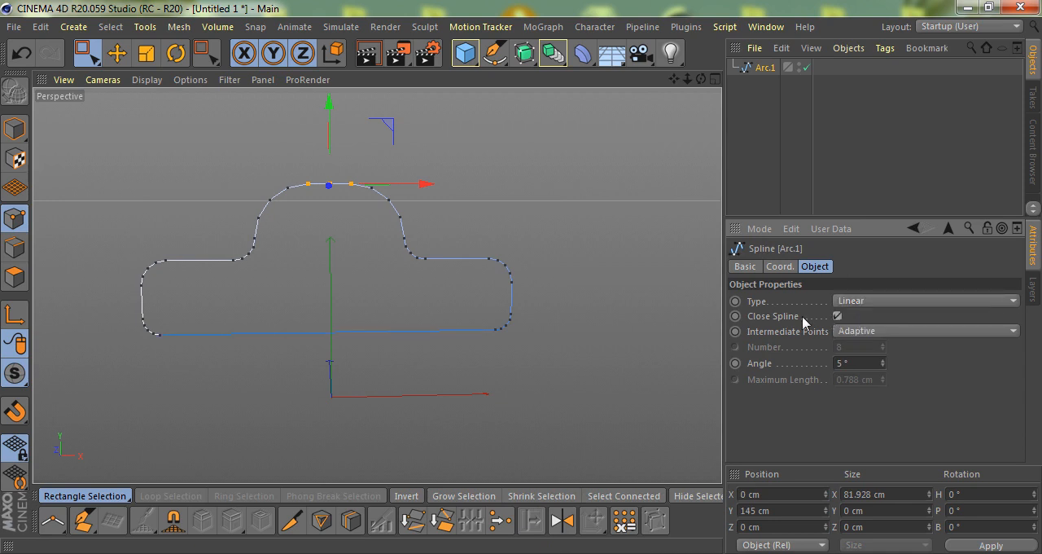
- Subdivide the profile's bottom edge between its two end points to add a middle point
alt+drag(367, 349, 519, 337)
scroll(519, 334, down, 2)
scroll(80, 320, up, 2)
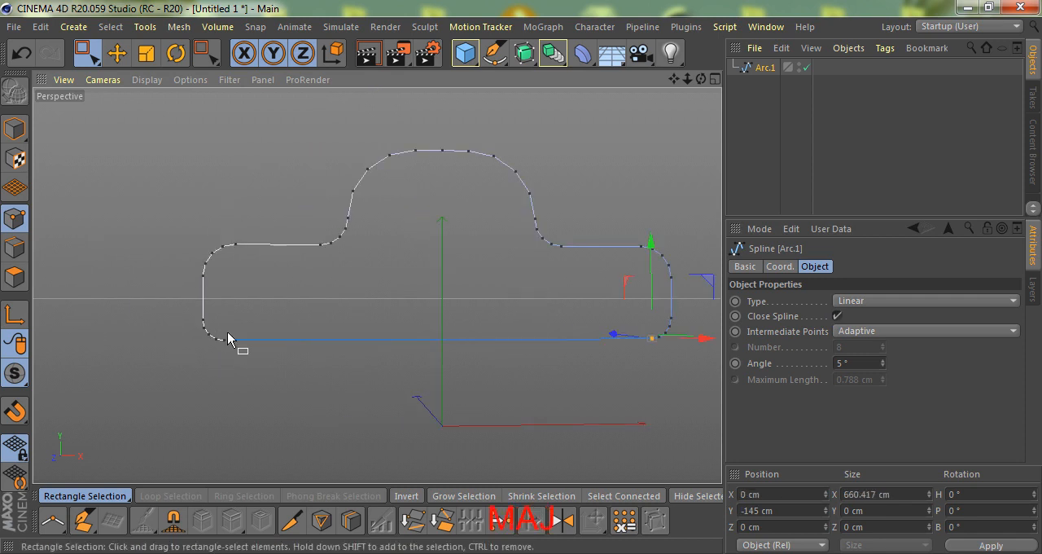
scroll(542, 302, up, 2)
key(u)
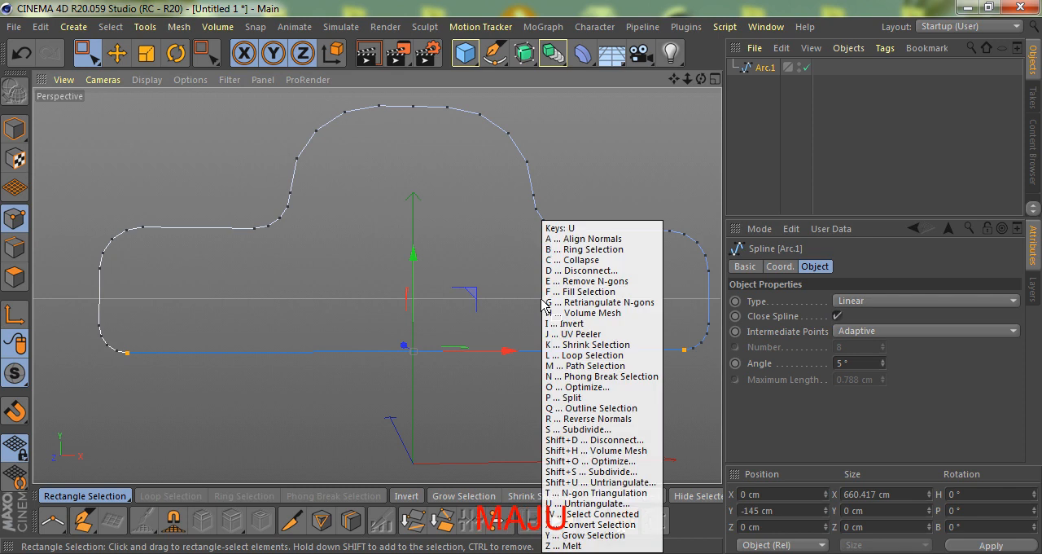
scroll(403, 321, down, 4)
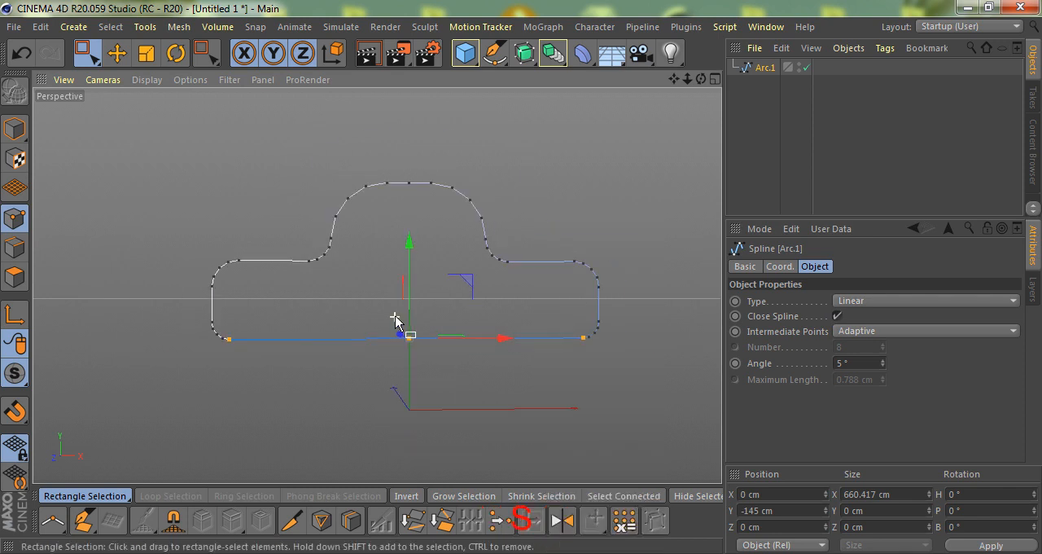
- Place the closed profile spline in an Extrude generator
drag(533, 64, 698, 72)
alt+drag(431, 298, 562, 259)
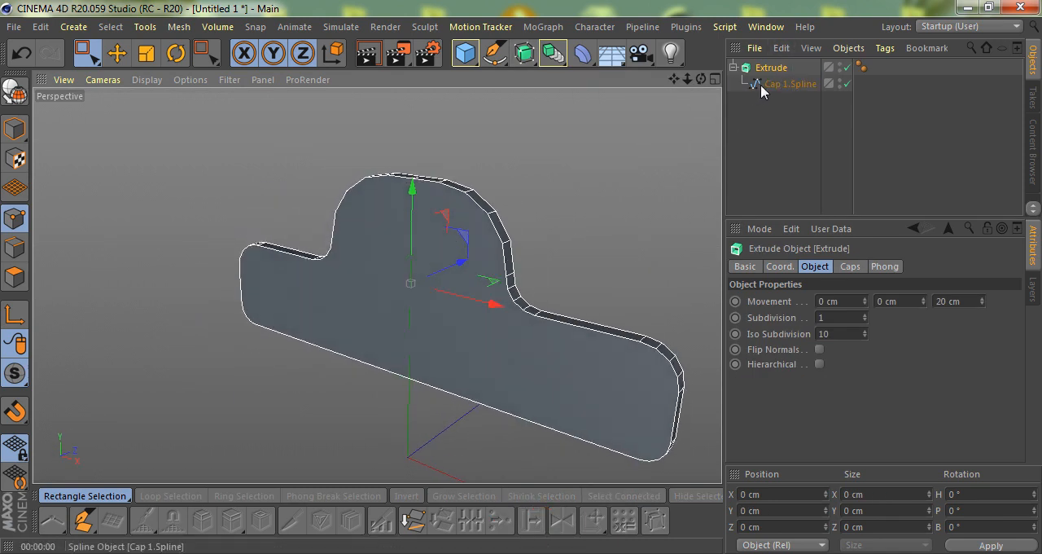
alt+drag(570, 208, 530, 214)
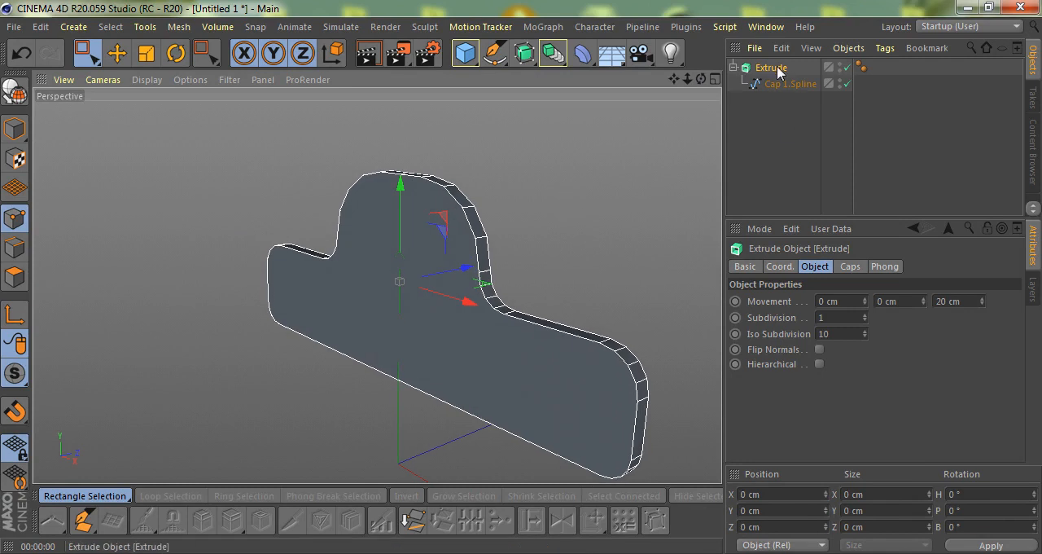
- Set the extrusion's Z movement to 0 cm and make the Extrude object editable
click(949, 301)
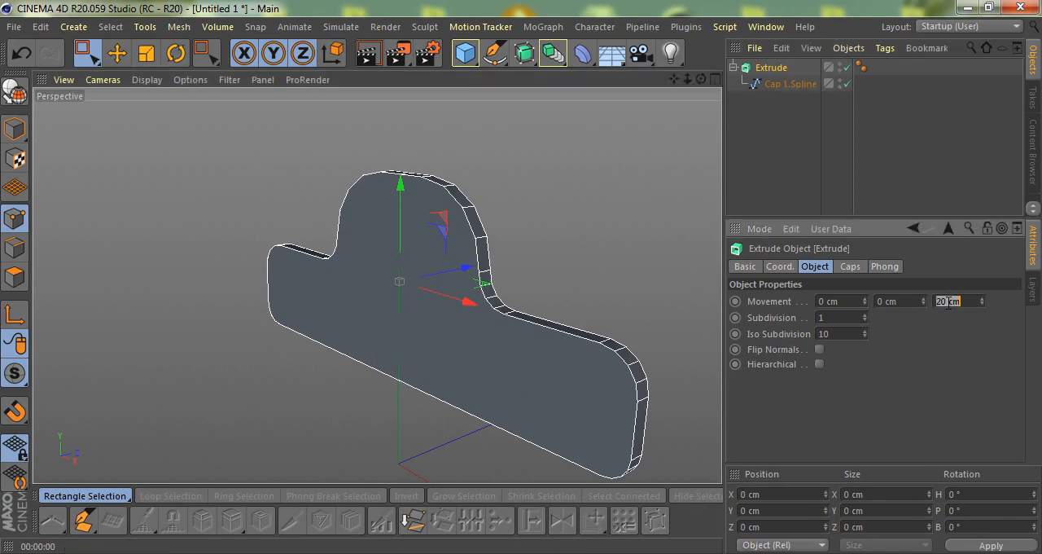
text(0)
key(Return)
key(c)
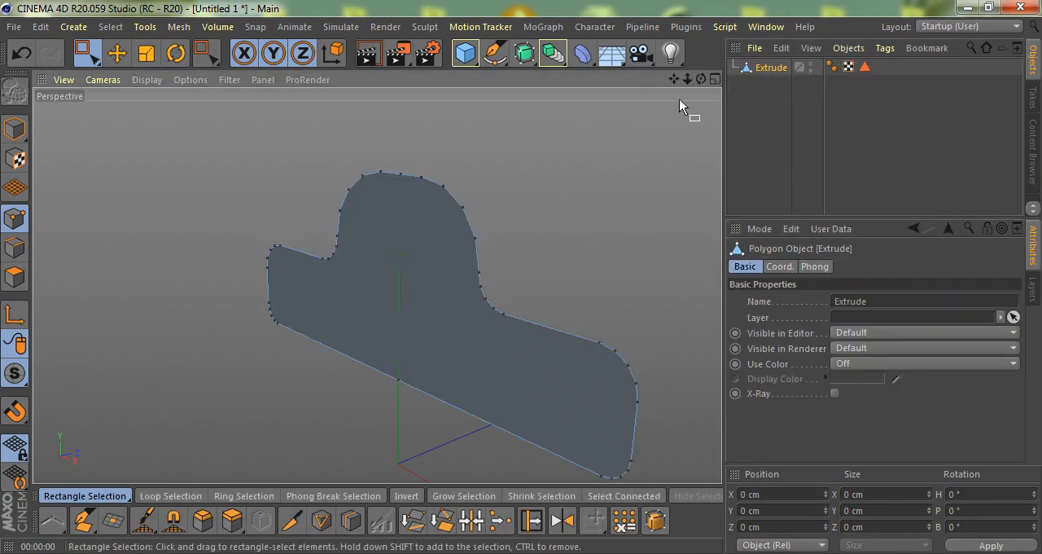
- Split the flat face with a vertical edge between the middle points of the dome top and bottom edge
alt+drag(437, 190, 470, 274)
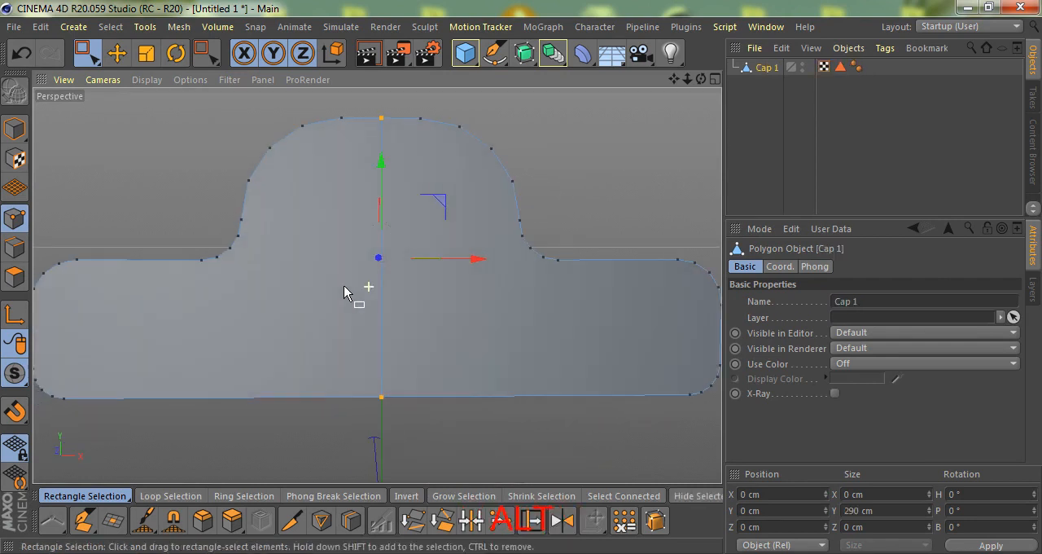
alt+drag(343, 286, 332, 284)
key(e)
- Delete the left half polygon of the flat bracket face
click(13, 277)
click(341, 338)
scroll(343, 338, down, 1)
scroll(342, 344, down, 1)
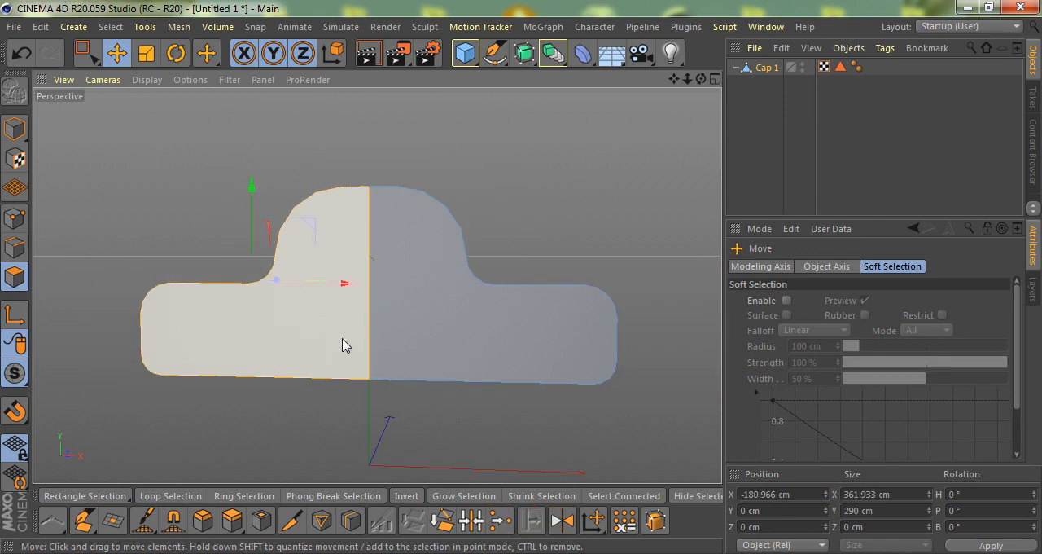
key(u)
key(f)
key(Delete)
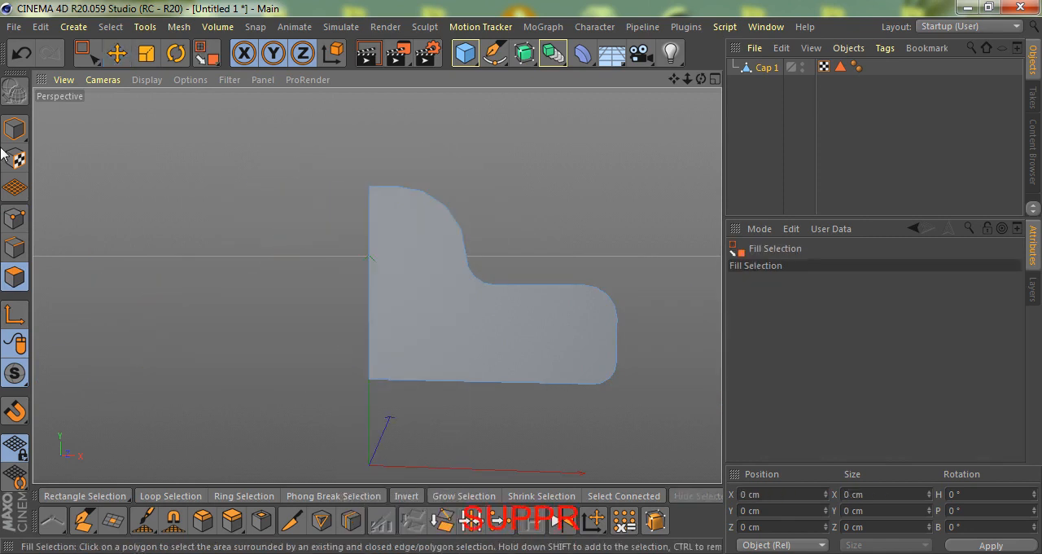
- Place the remaining half in a Symmetry object mirrored across the ZY plane
key(e)
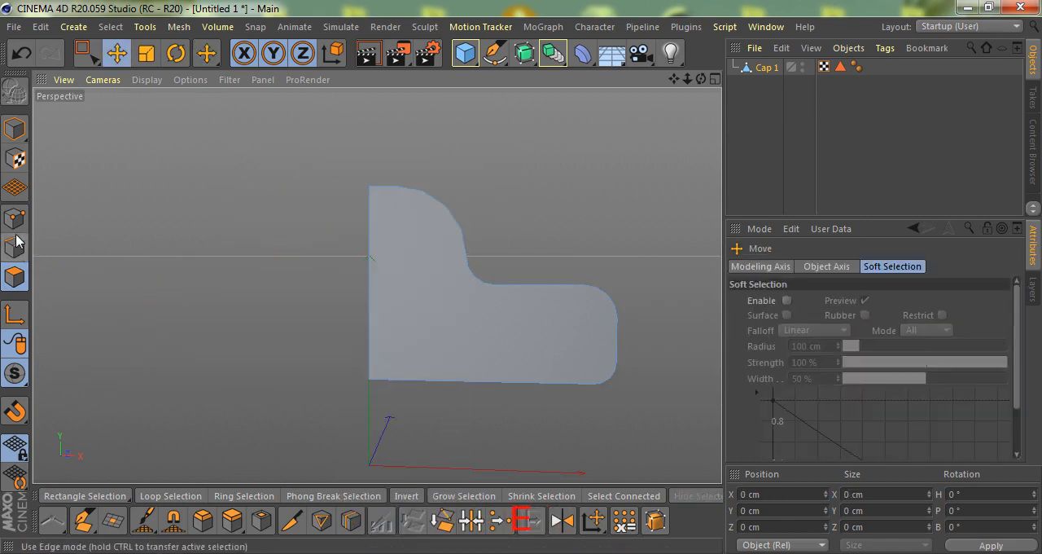
click(16, 128)
scroll(324, 207, down, 4)
alt+drag(374, 256, 392, 273)
click(553, 54)
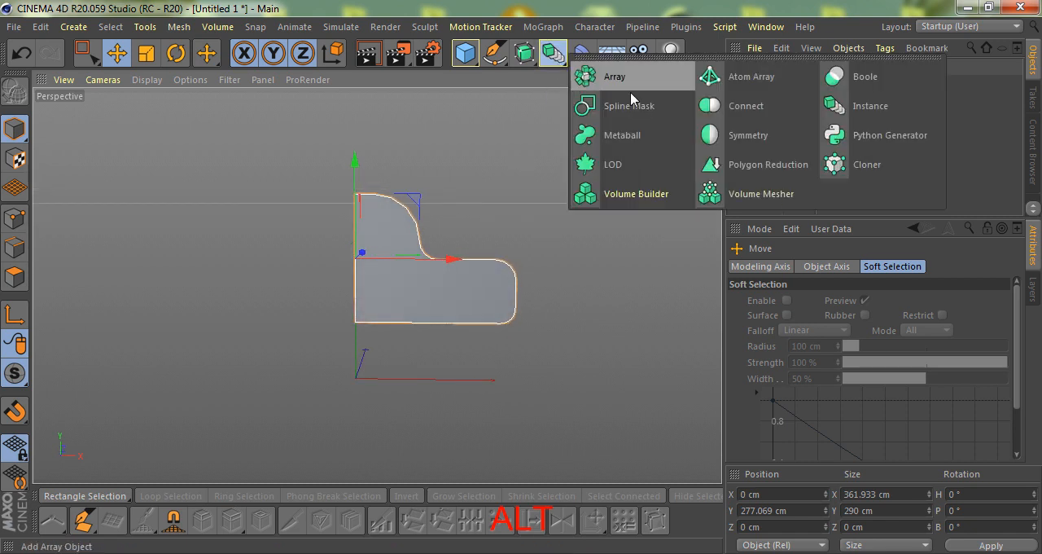
alt+click(727, 135)
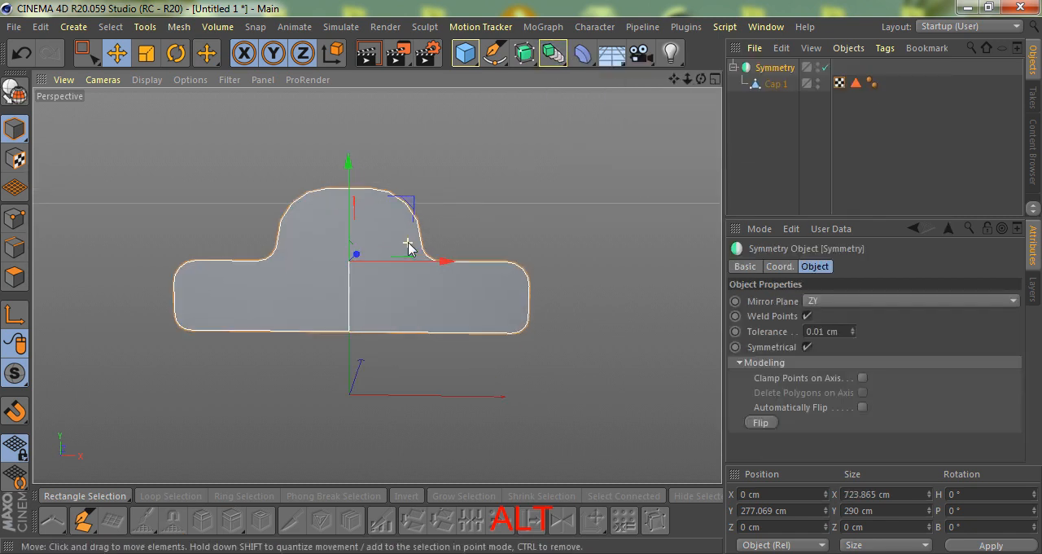
- Compare the mirrored shape with the front-view reference and enable Clamp Points on Axis for the Symmetry object
key(F3)
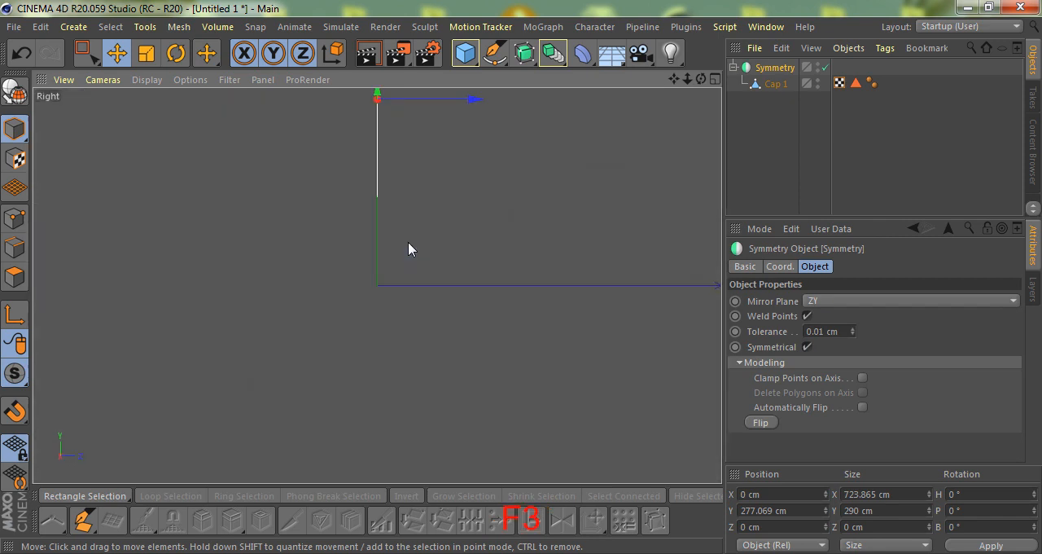
key(F4)
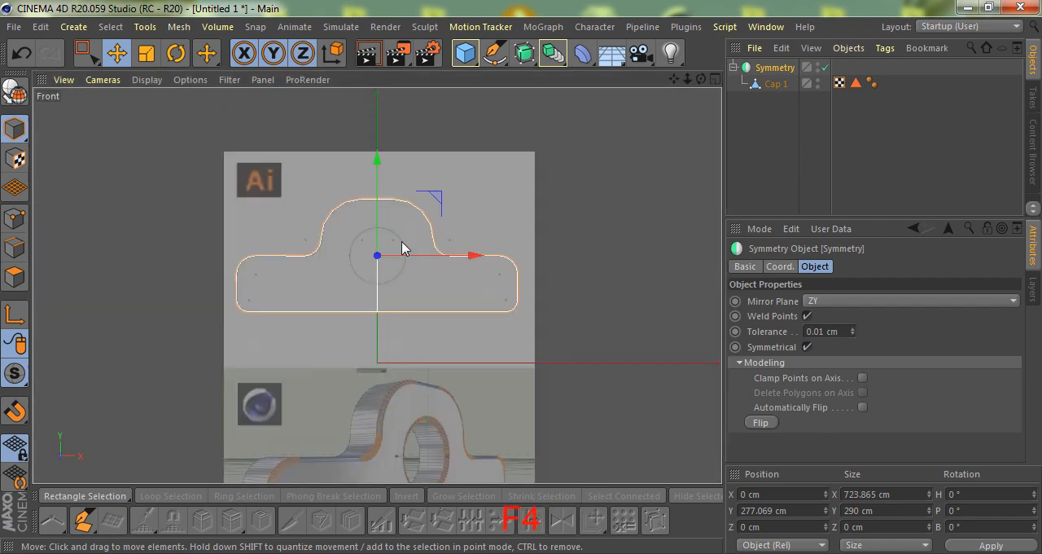
scroll(408, 262, up, 3)
click(862, 379)
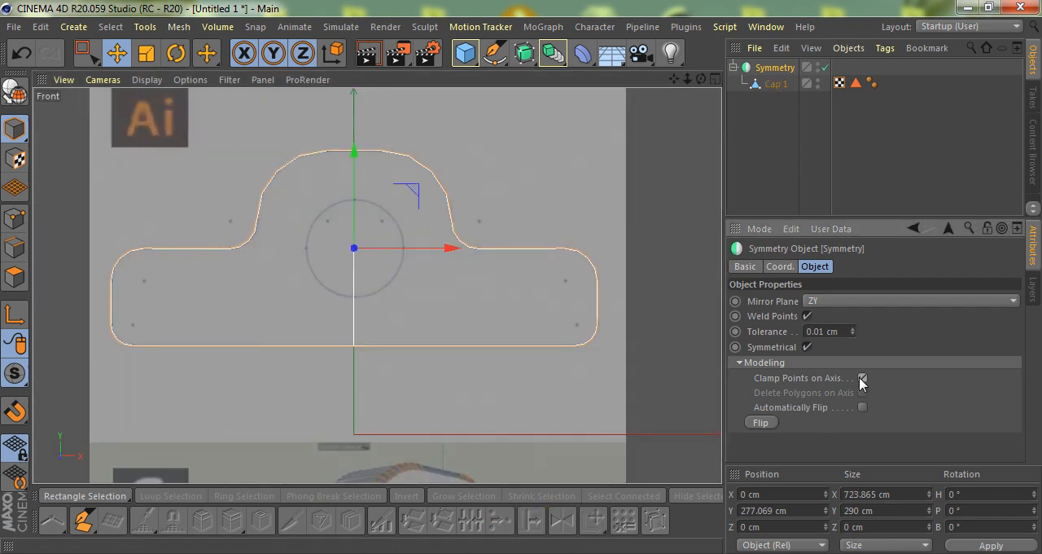
scroll(437, 217, down, 3)
- Line-cut the half face vertically from the dome point beside the centre line down through the bottom edge
click(773, 84)
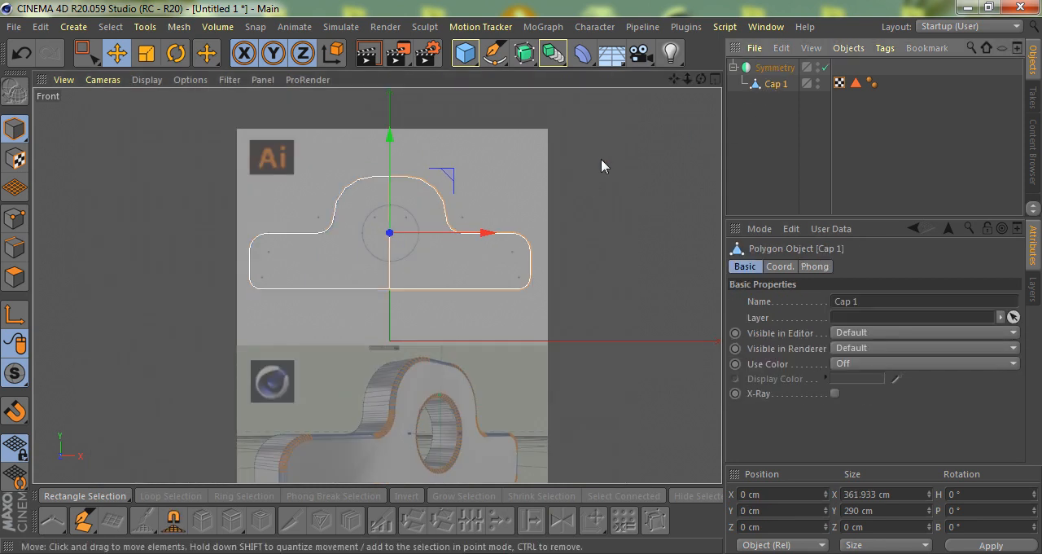
scroll(446, 247, up, 2)
scroll(446, 246, up, 2)
click(13, 218)
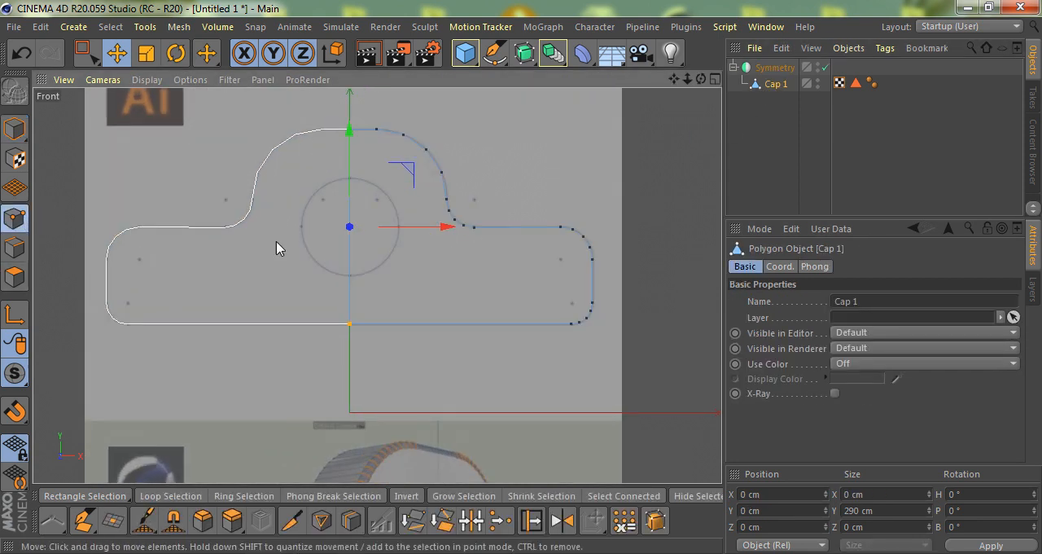
key(k)
key(k)
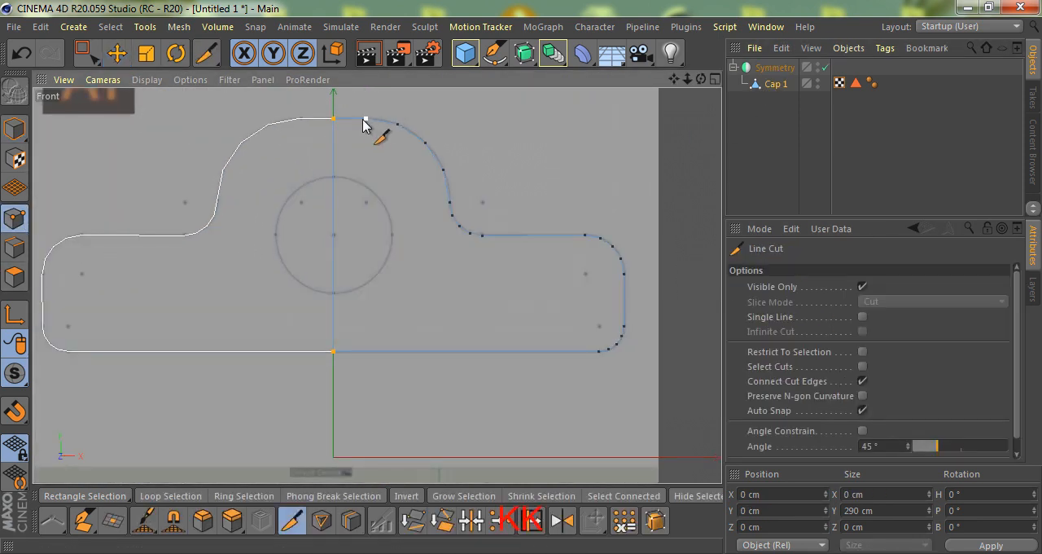
shift+click(370, 389)
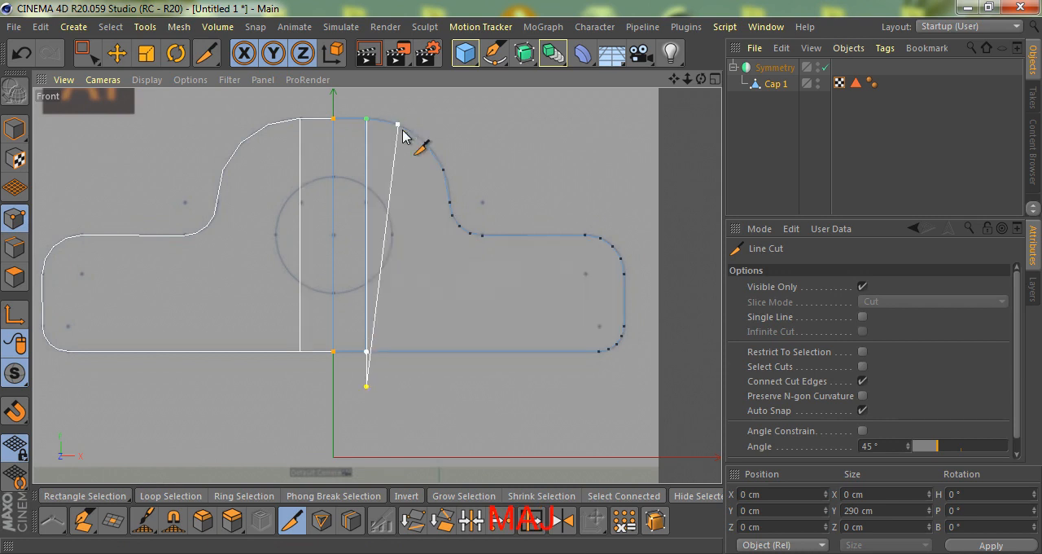
- Enable Single Line for the Line Cut and cut the half face vertically from the next two dome points down through the bottom edge
click(862, 317)
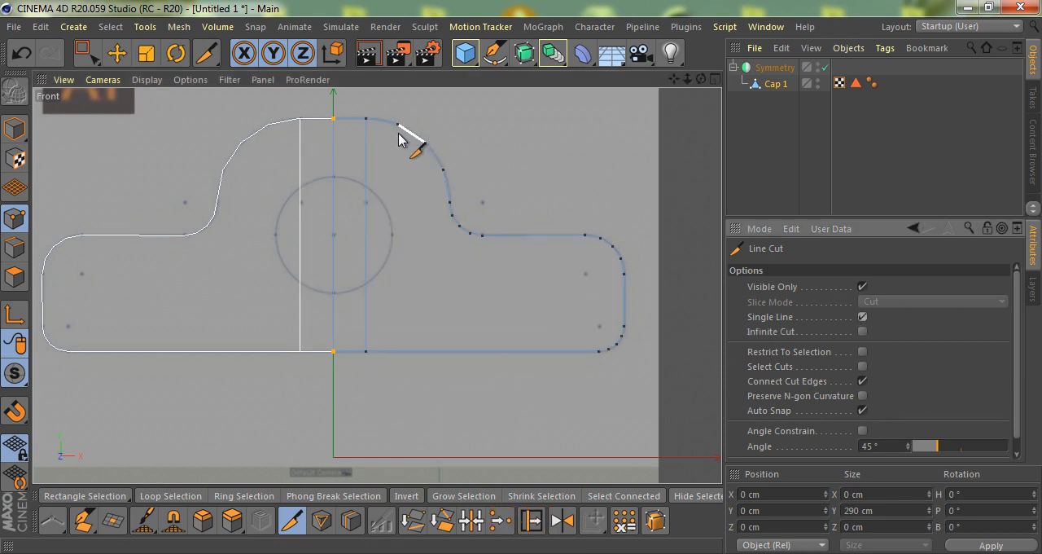
scroll(399, 140, up, 1)
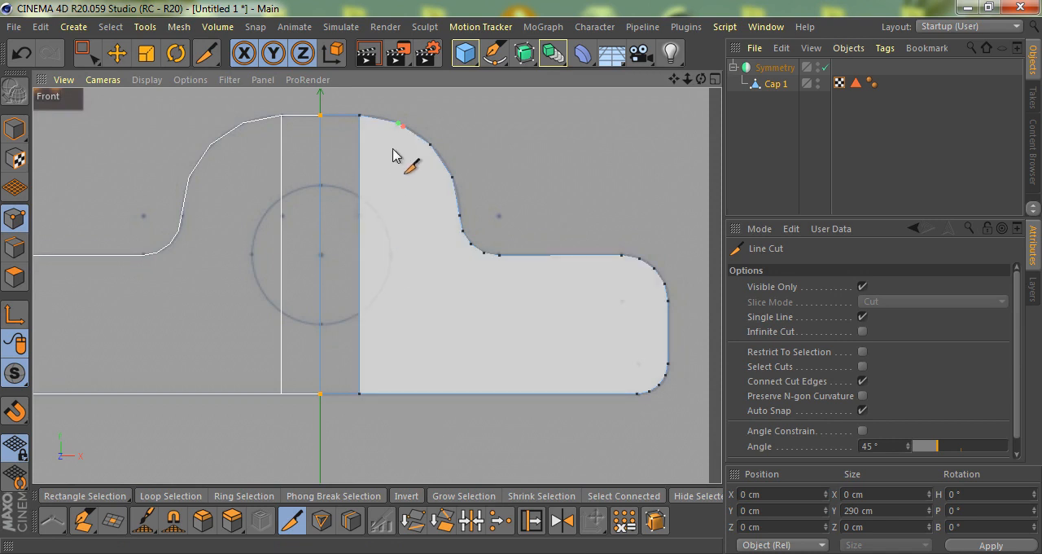
click(398, 124)
click(398, 430)
click(430, 145)
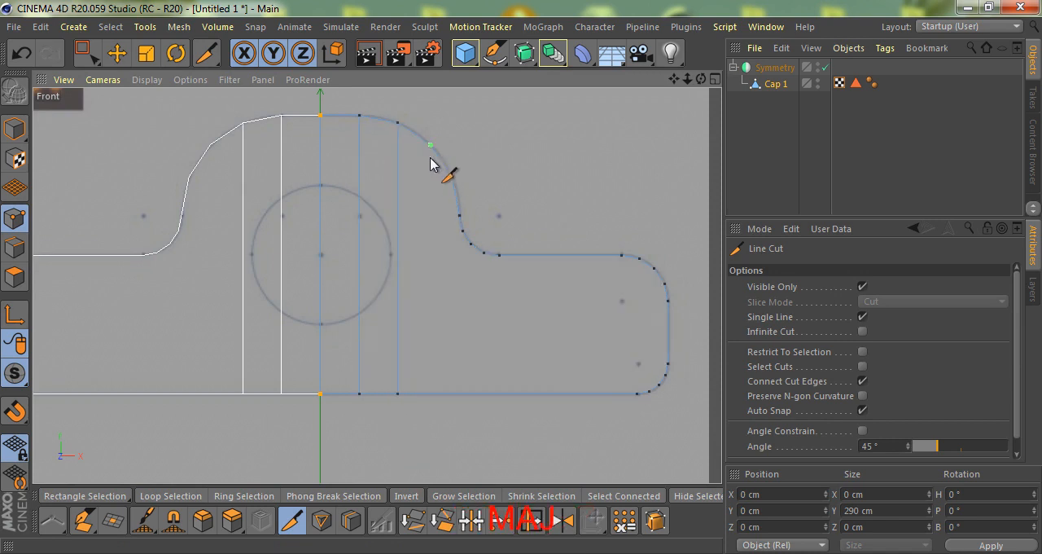
click(430, 447)
key(space)
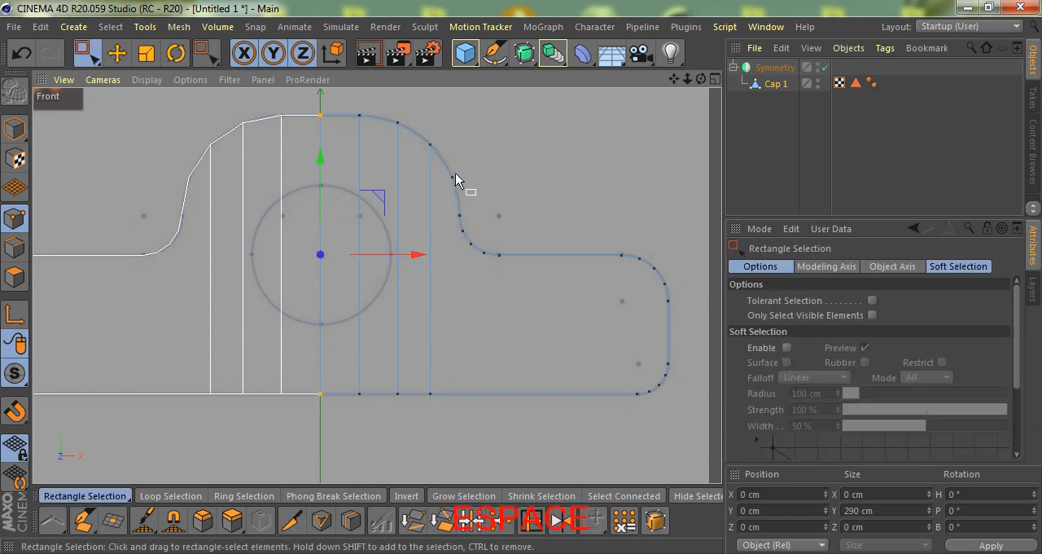
- Line-cut the half face horizontally from the two lower points on the dome's side across the centre line
key(space)
click(452, 177)
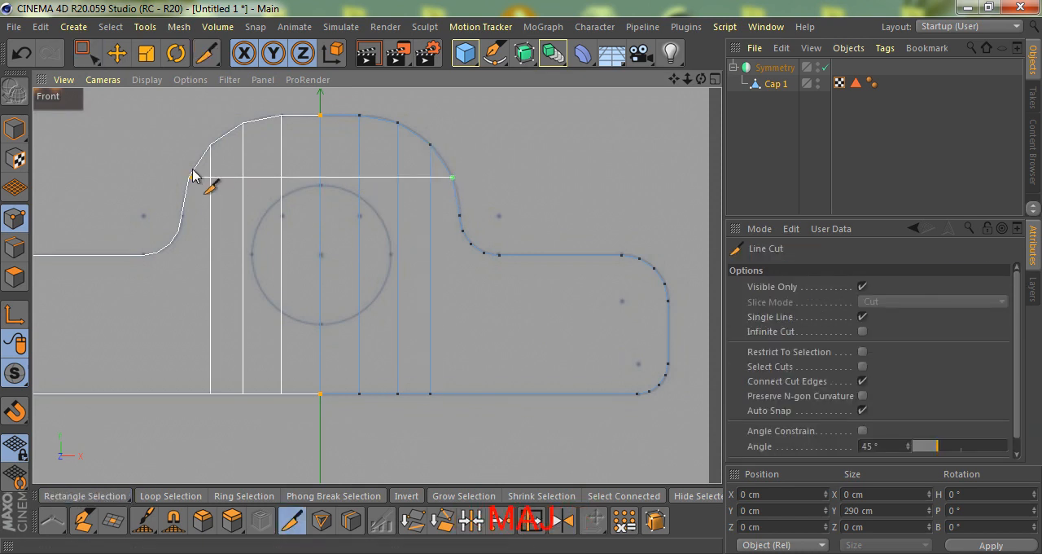
click(460, 216)
click(217, 216)
- Line-cut from the three outer points of the inner fillet down through the bottom edge
click(499, 256)
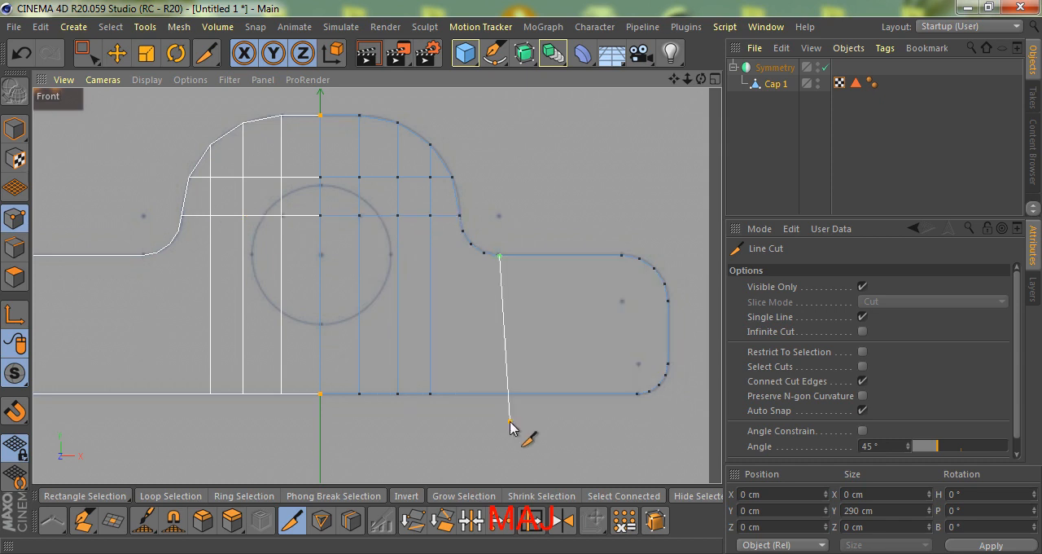
click(510, 422)
click(485, 253)
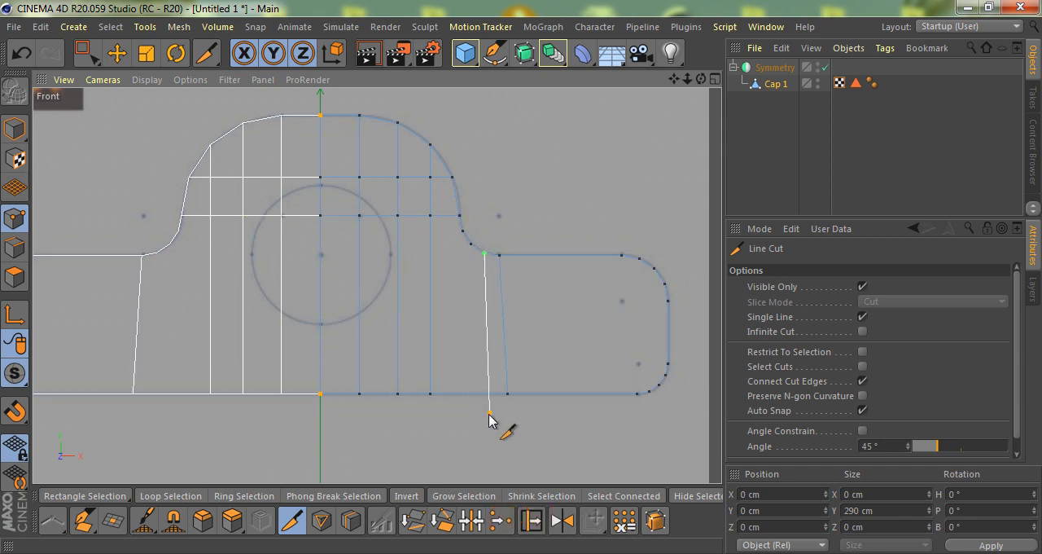
click(489, 416)
click(470, 246)
click(471, 428)
- Line-cut from the fillet's uppermost point horizontally across the centre line and again down through the bottom edge
click(462, 233)
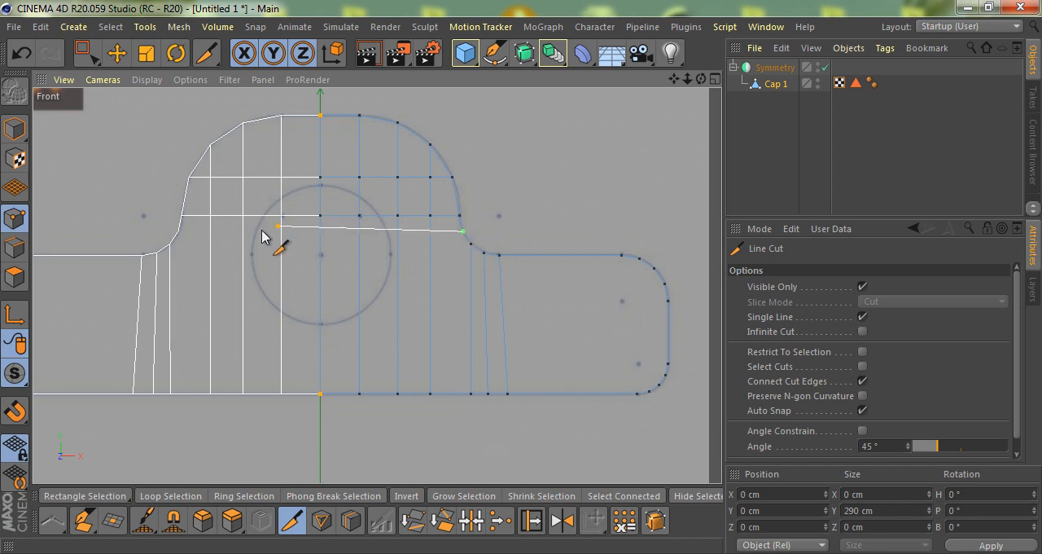
shift+click(220, 237)
click(464, 233)
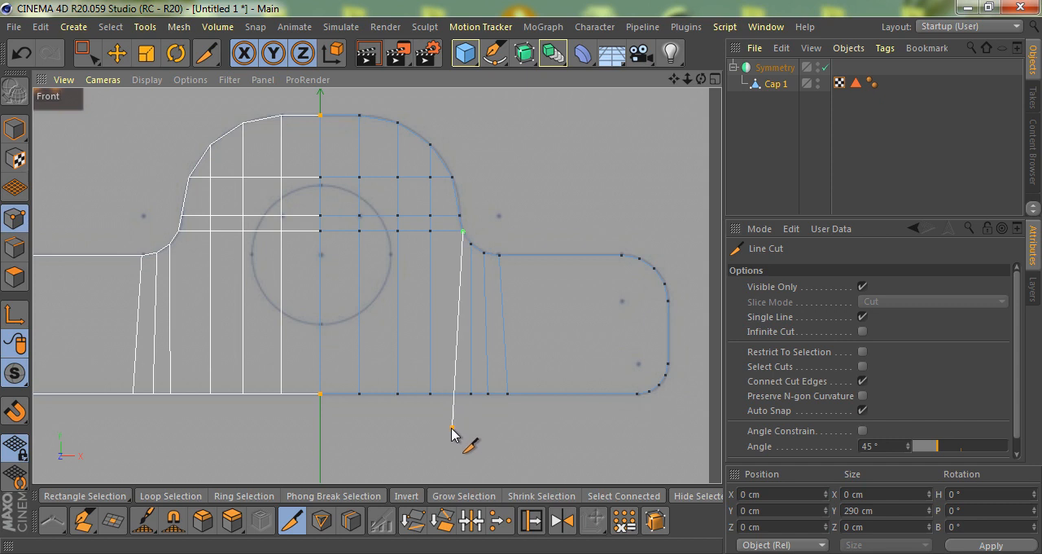
click(451, 429)
key(space)
- Connect the first point of the arm's upper rounded corner to the first point of its lower corner with an edge
scroll(643, 370, up, 6)
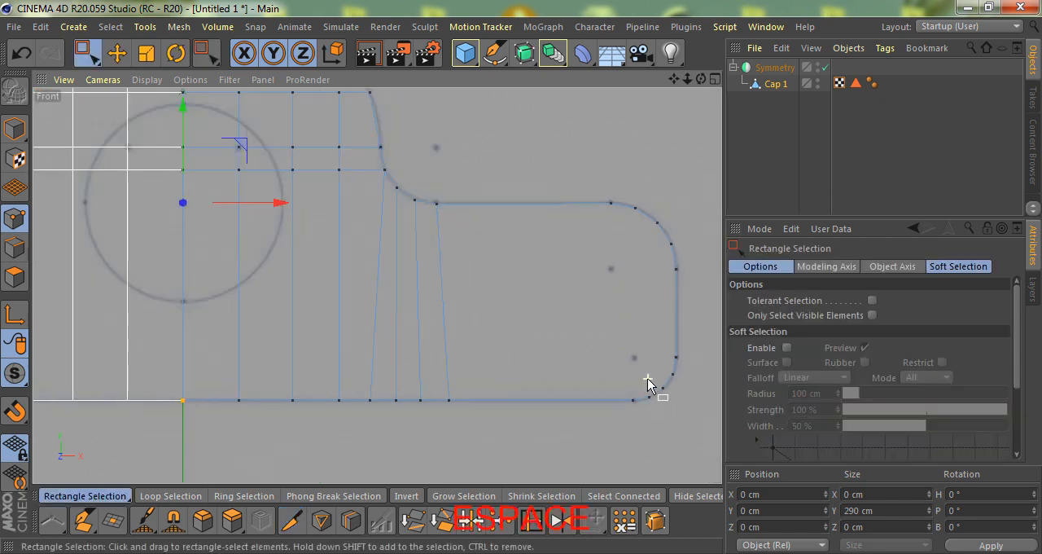
key(9)
scroll(498, 256, up, 2)
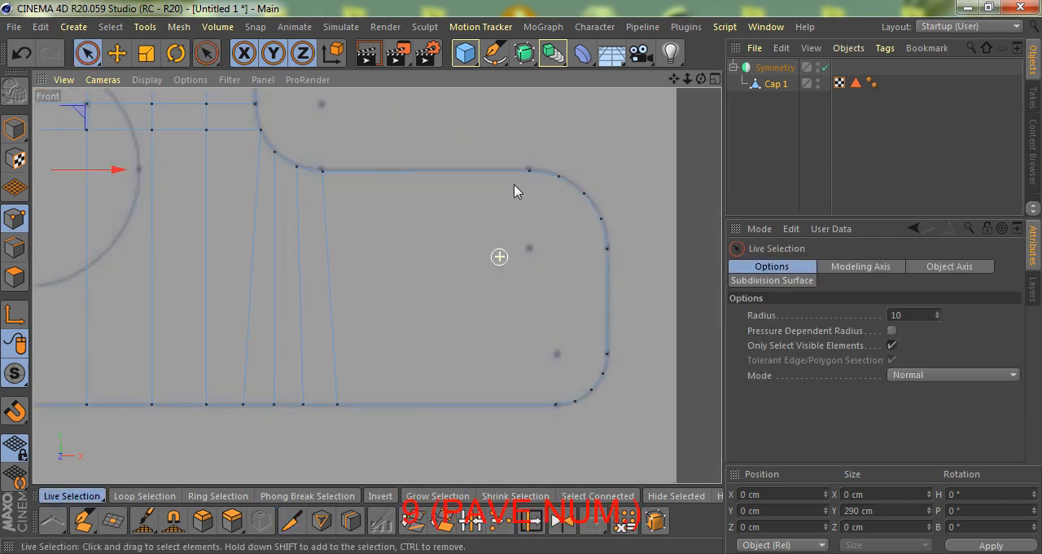
click(529, 167)
shift+click(556, 404)
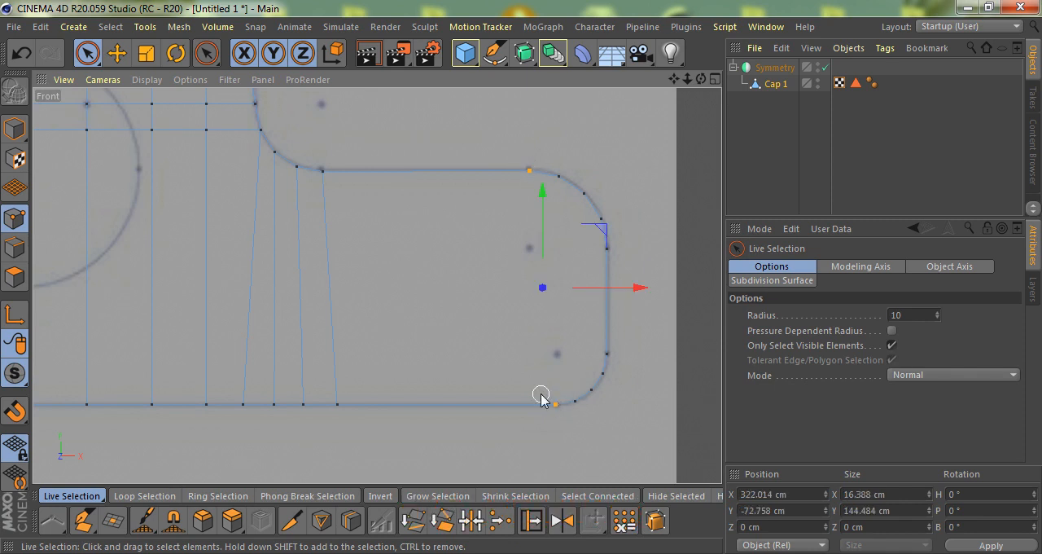
key(m)
key(m)
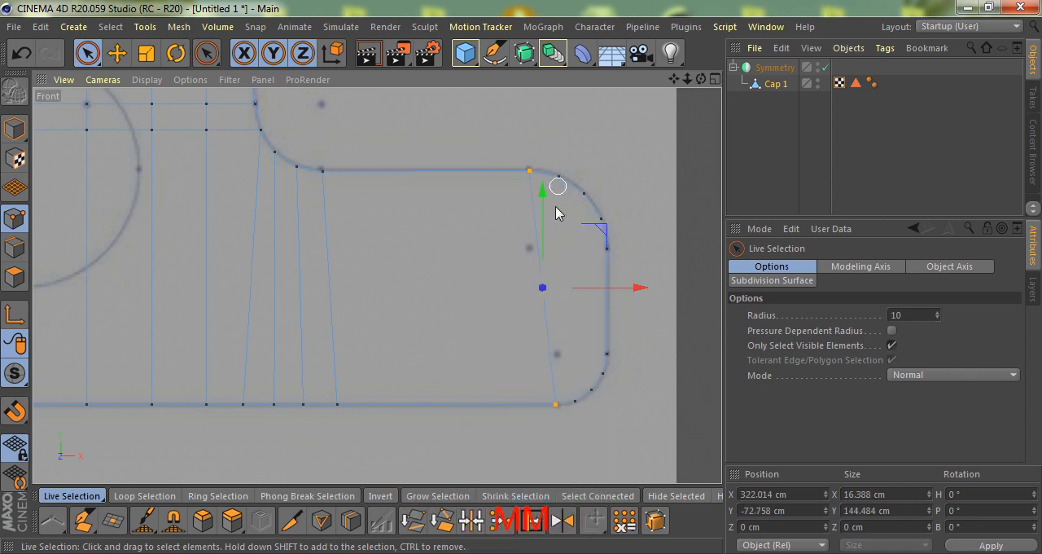
- Connect the second point of the arm's upper rounded corner to the second point of its lower corner
scroll(557, 221, up, 3)
scroll(555, 145, down, 1)
click(557, 142)
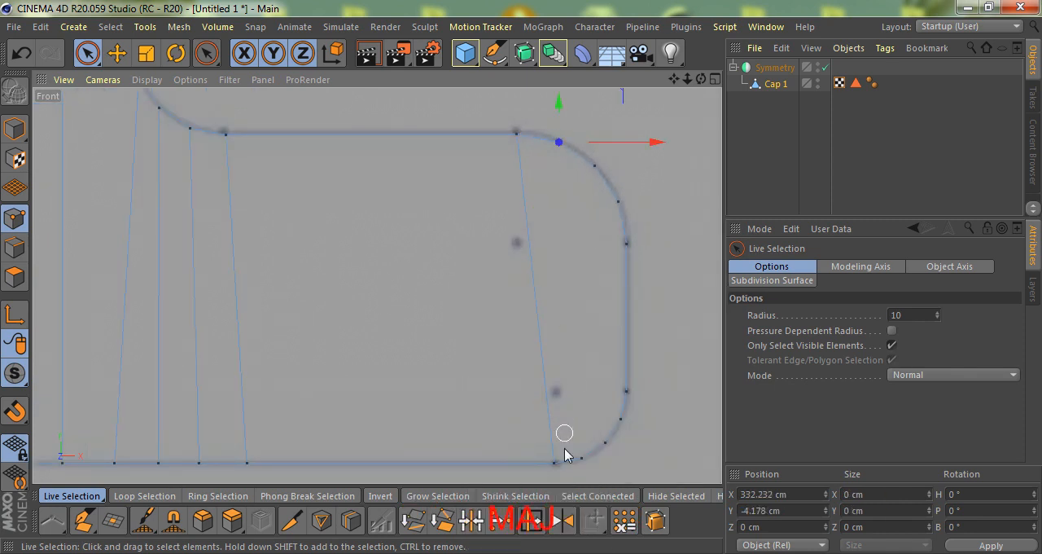
shift+click(578, 456)
scroll(567, 424, up, 1)
key(m)
key(m)
scroll(528, 391, down, 2)
- Line-cut the half face horizontally from the two lowest points of the arm's upper corner across the centre line
key(k)
key(k)
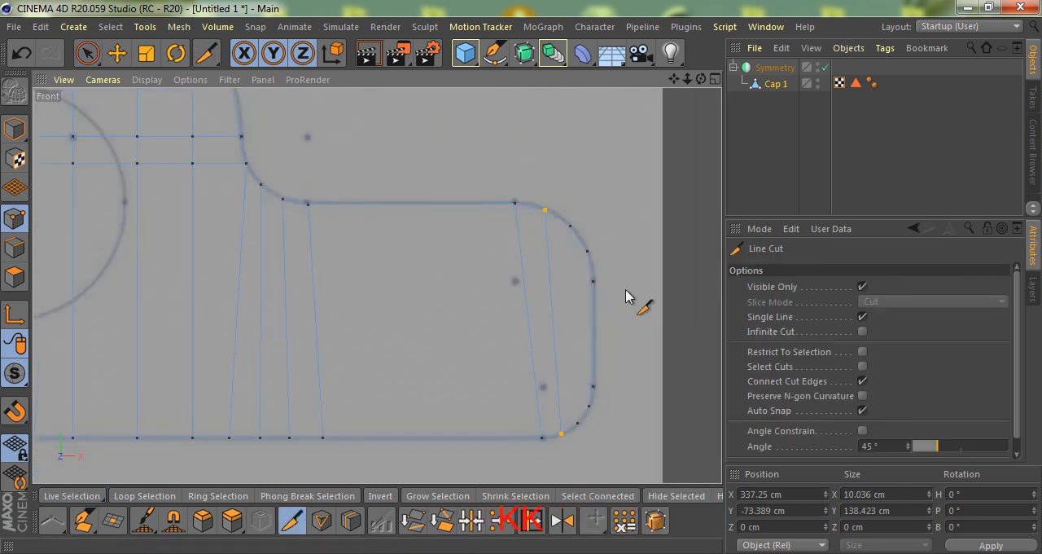
scroll(607, 301, down, 2)
click(599, 278)
shift+click(92, 281)
key(space)
key(space)
click(595, 261)
shift+click(158, 260)
- Line-cut the half face horizontally from the two highest points of the arm's lower corner across the centre line
key(space)
key(space)
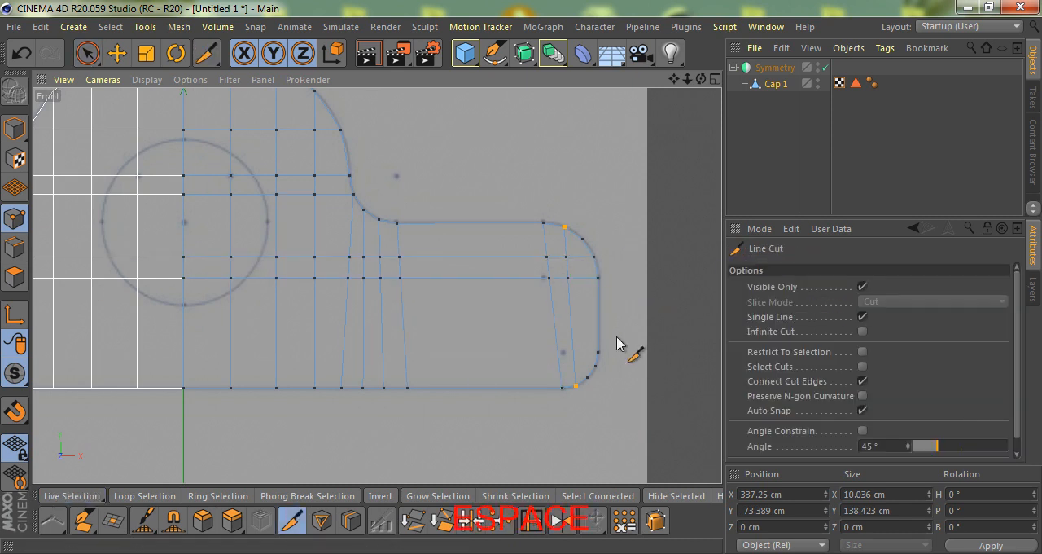
click(597, 358)
shift+click(81, 351)
key(space)
key(space)
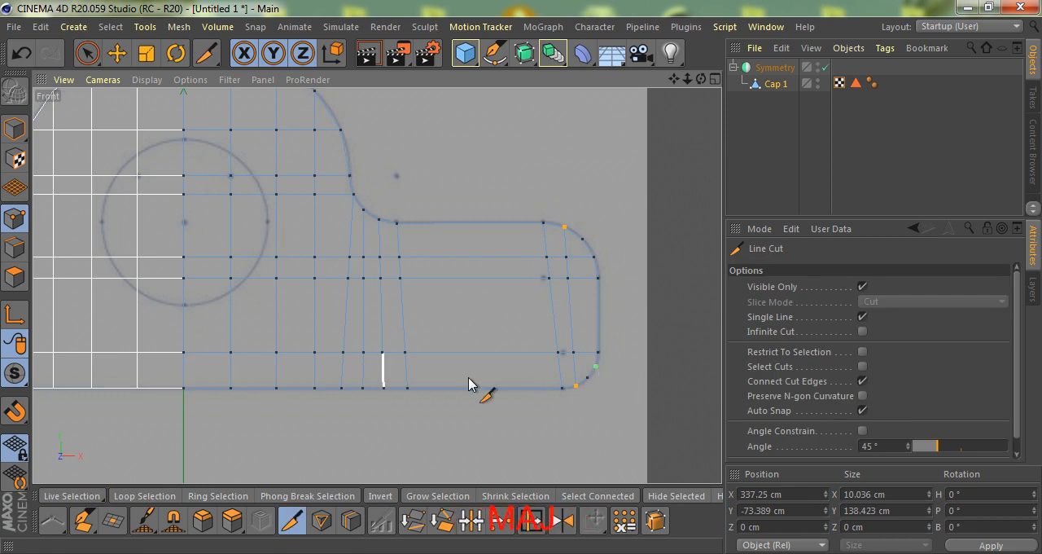
click(595, 366)
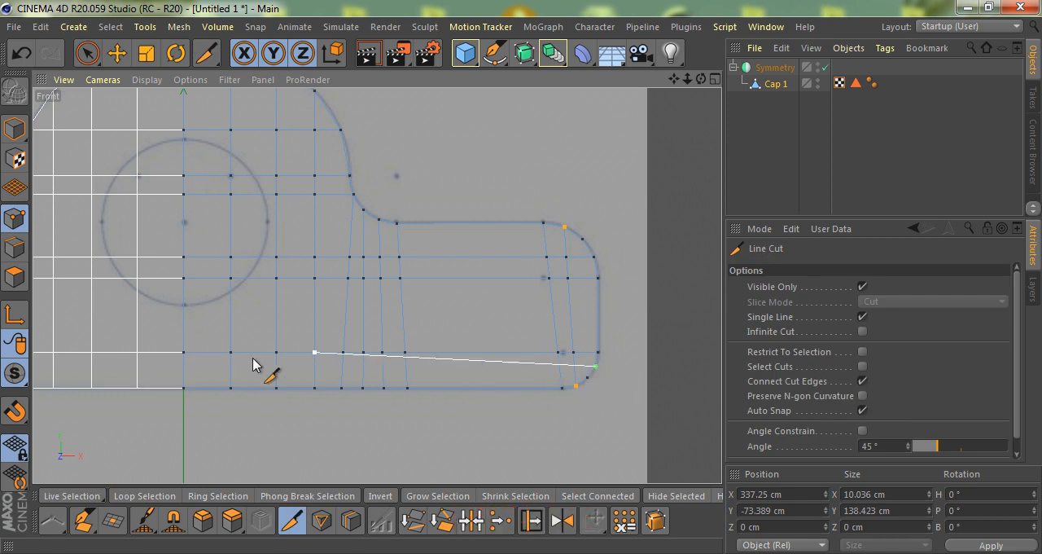
shift+click(147, 379)
key(space)
- Add two evenly spaced vertical loop cuts across the wide middle section of the arm
scroll(359, 351, down, 3)
scroll(267, 360, up, 1)
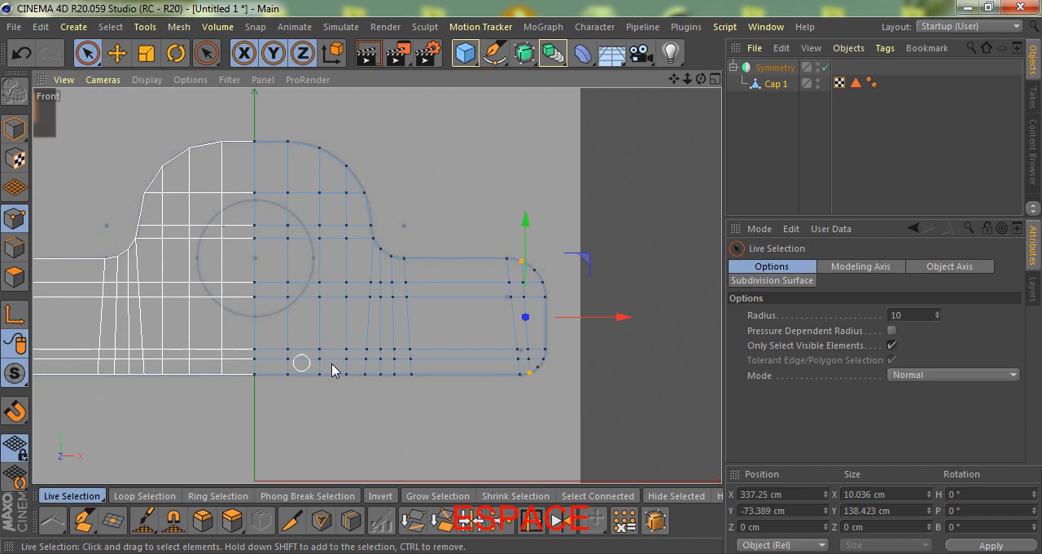
key(k)
key(l)
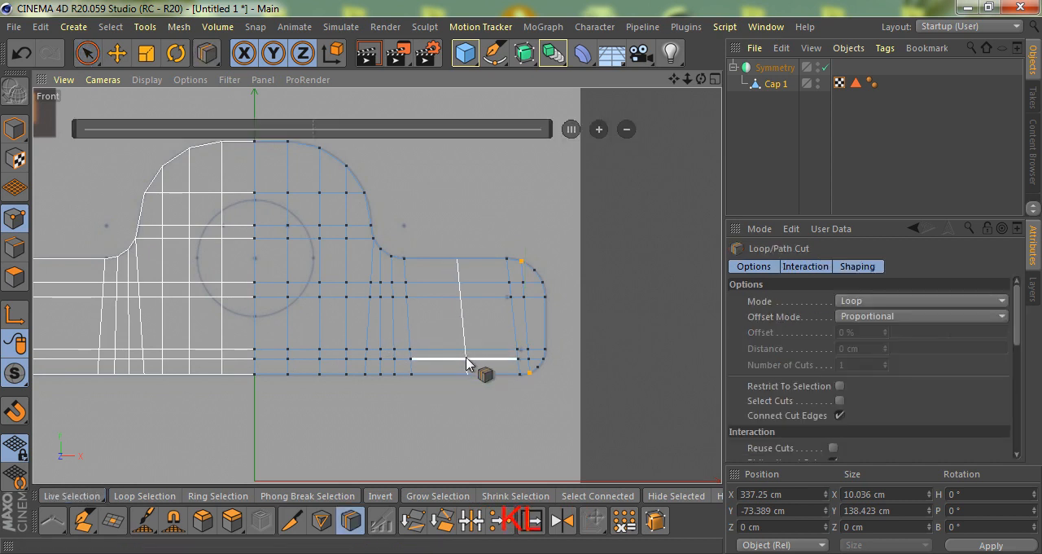
click(465, 358)
click(602, 133)
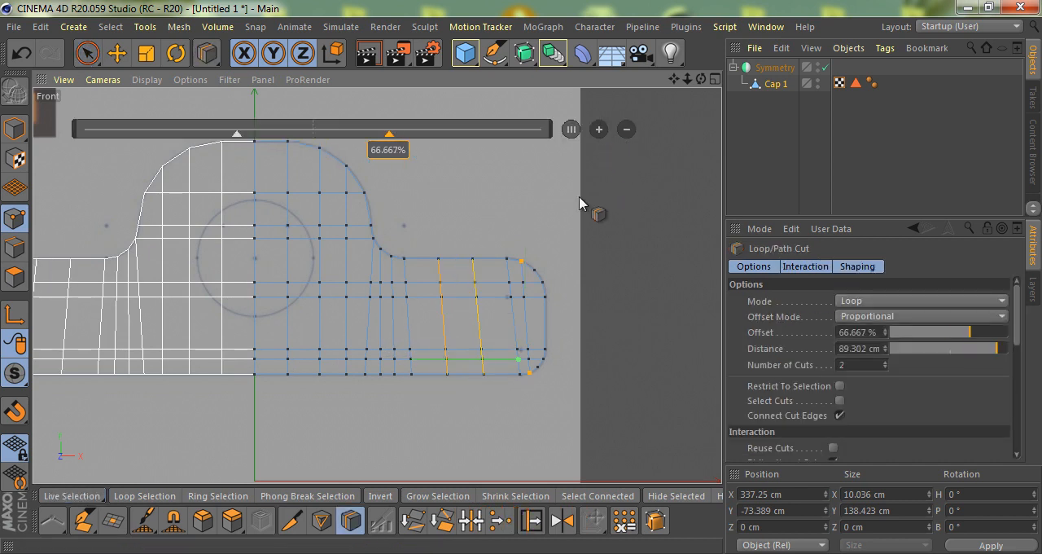
- Add a horizontal loop cut through the wide band between the upper and lower horizontal cuts
key(space)
key(space)
shift+click(481, 325)
key(space)
scroll(481, 325, down, 2)
scroll(342, 340, up, 2)
scroll(419, 379, up, 1)
scroll(407, 358, down, 2)
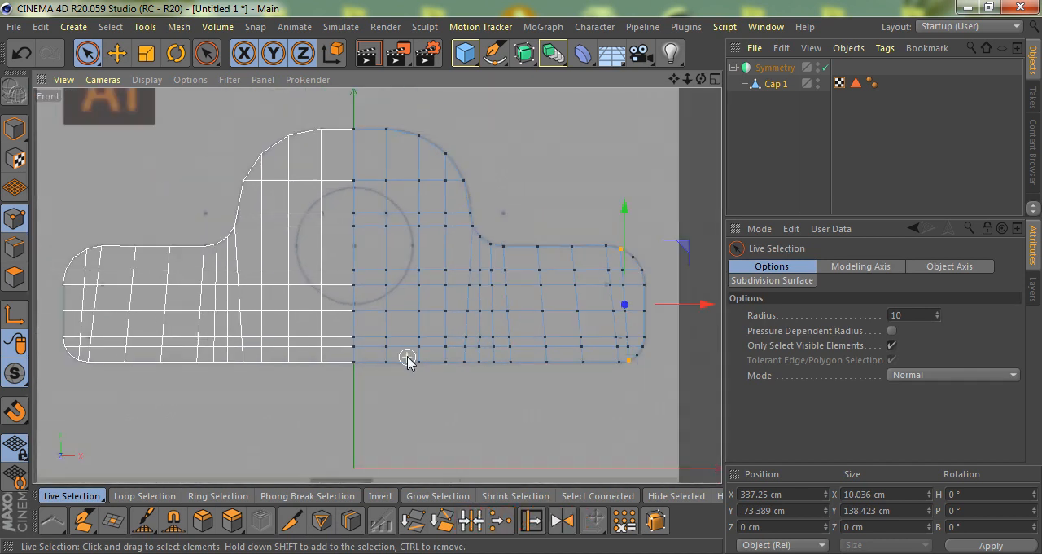
- Make the Symmetry object editable, ungroup it and delete the leftover Symmetry null
click(765, 67)
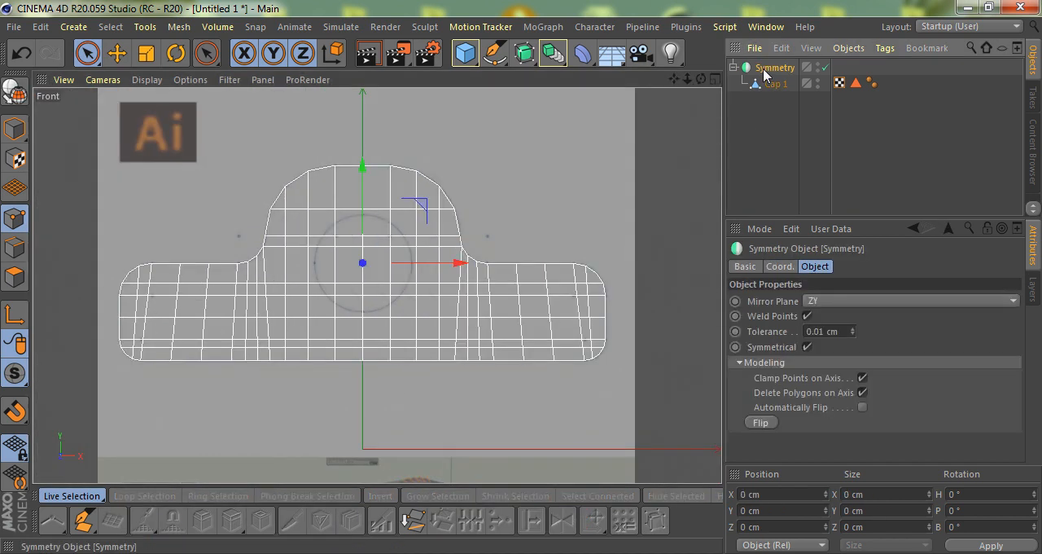
key(c)
key(shift+g)
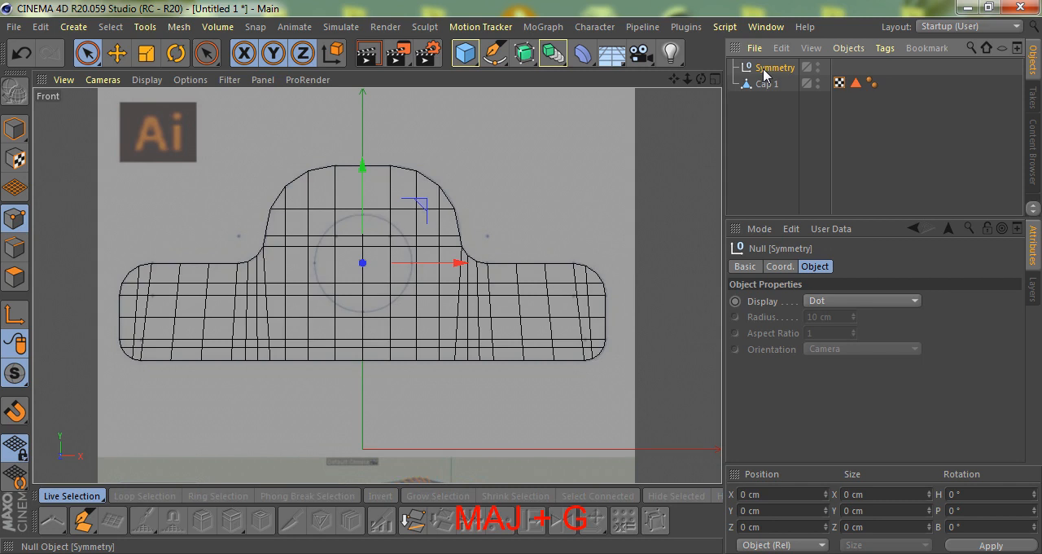
click(760, 68)
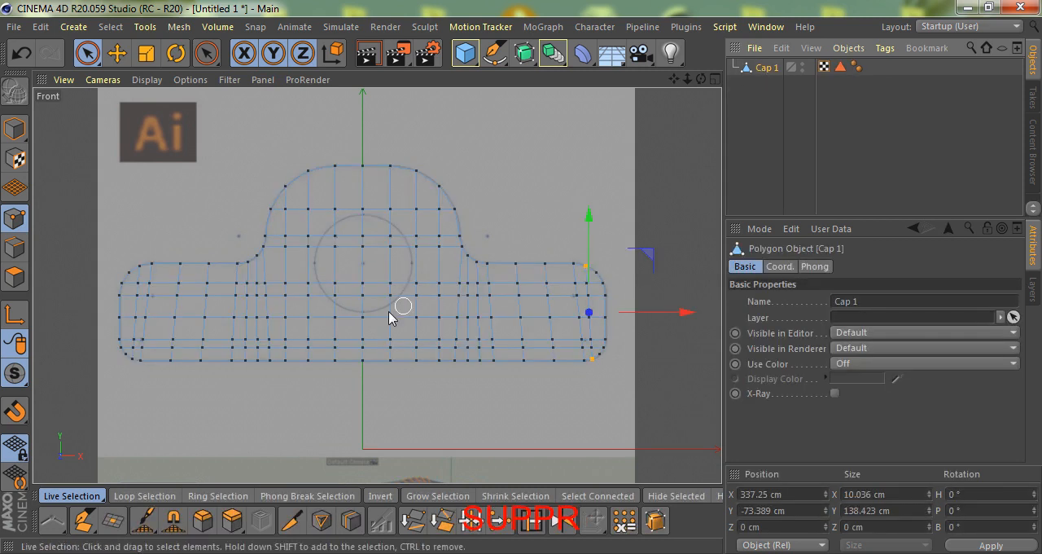
- Select all interior points of the bracket's central section and collapse them into a single point
scroll(388, 313, up, 1)
key(0)
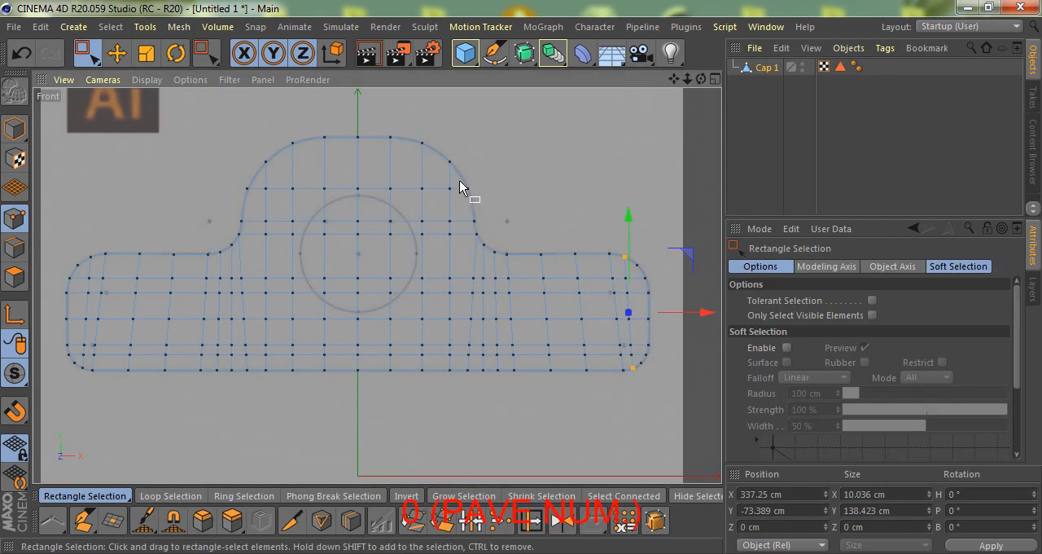
drag(454, 179, 261, 360)
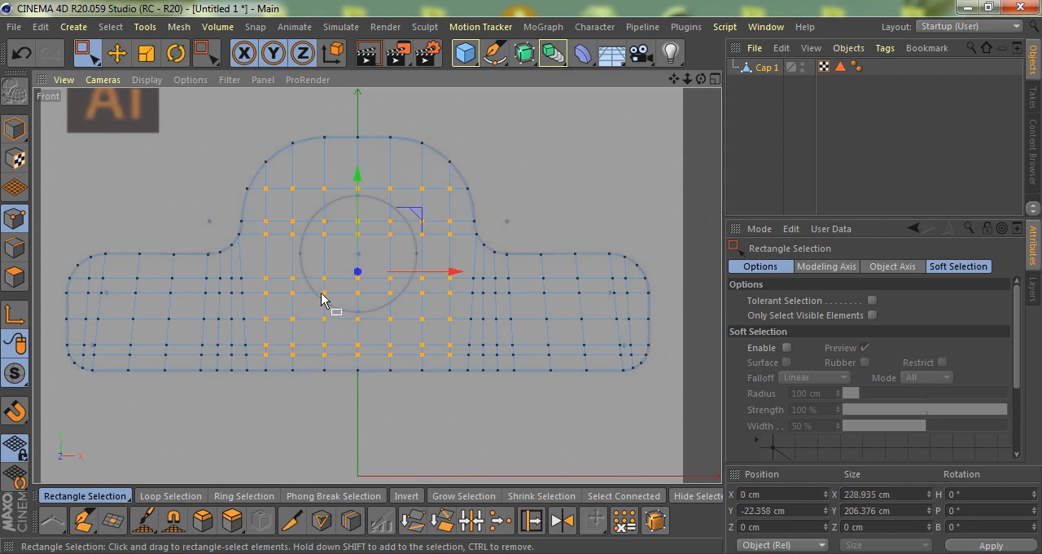
key(F1)
alt+drag(332, 295, 382, 290)
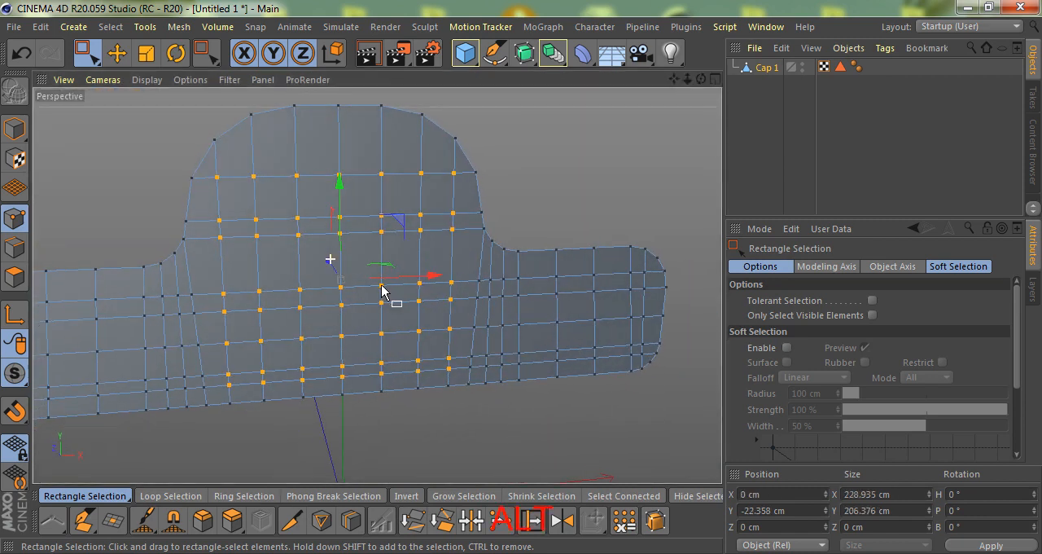
key(u)
key(c)
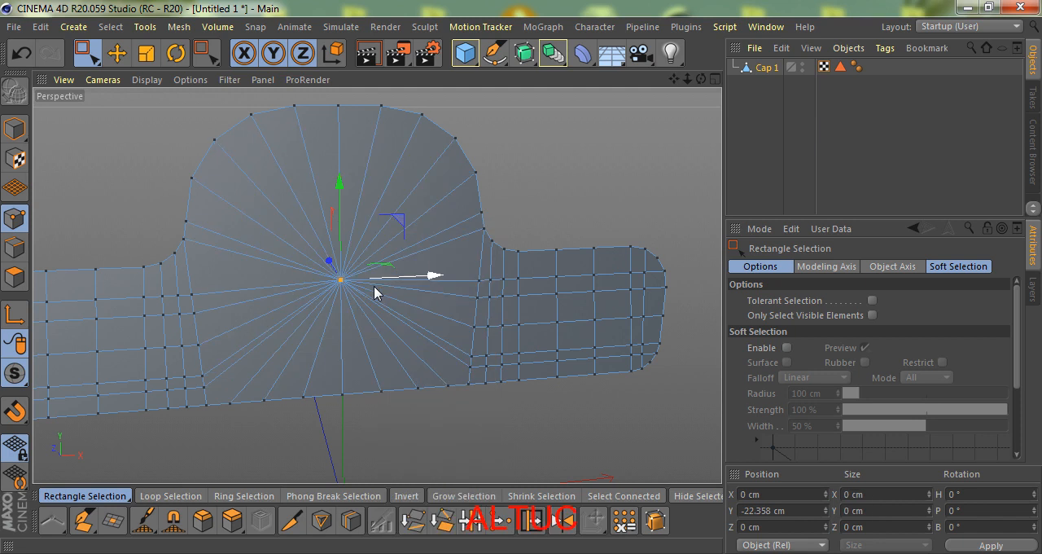
scroll(374, 287, down, 3)
- Move the collapsed point up to the centre of the reference circle in the front view, at Y about -0.075 cm
alt+drag(399, 311, 364, 281)
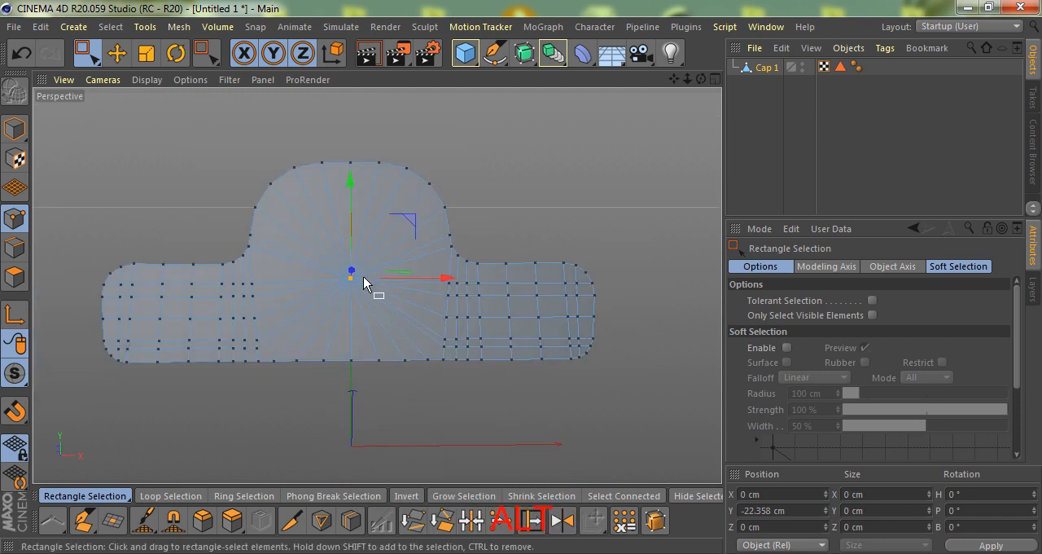
key(F4)
scroll(358, 268, up, 5)
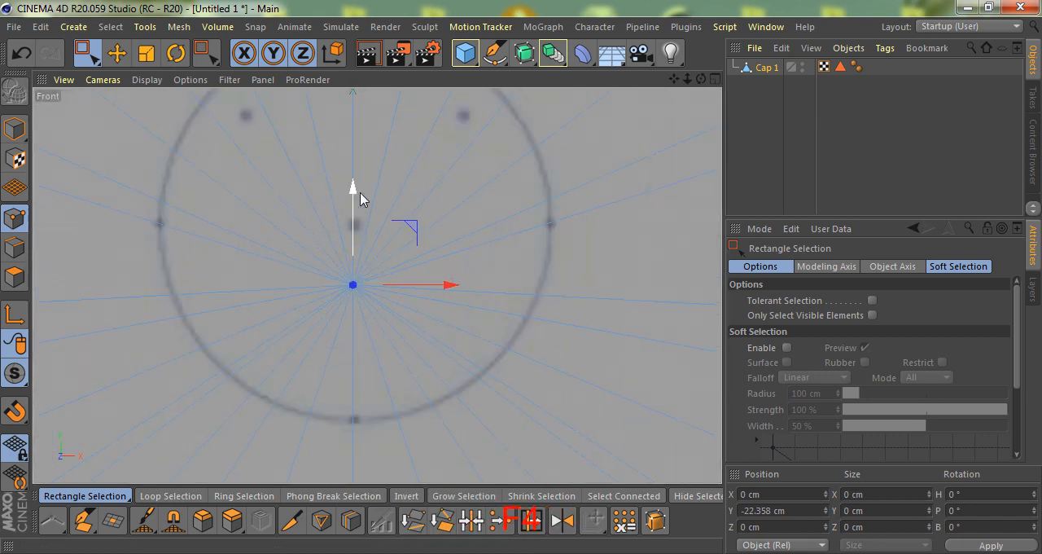
drag(352, 192, 351, 133)
scroll(353, 225, up, 4)
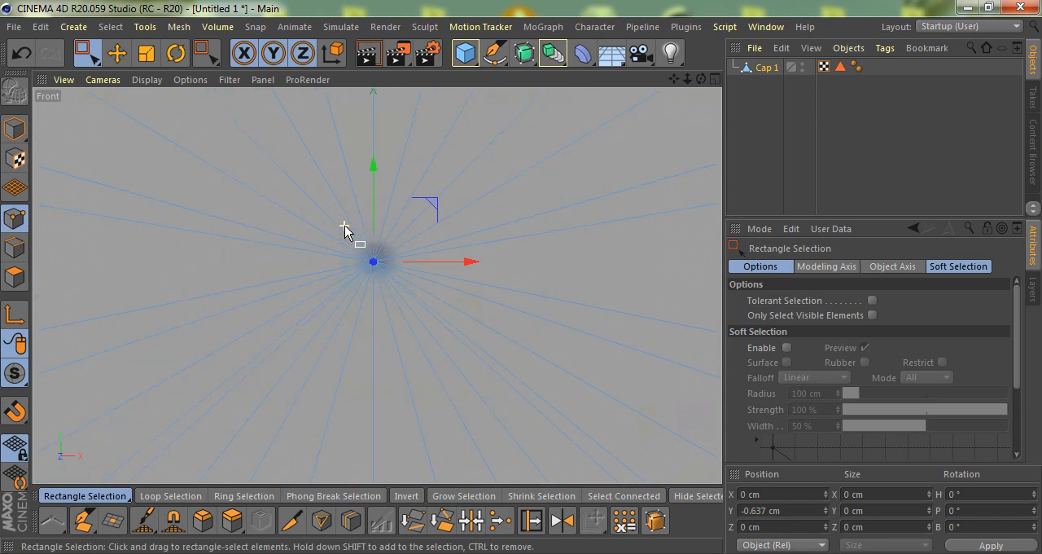
drag(386, 198, 386, 196)
scroll(387, 240, down, 5)
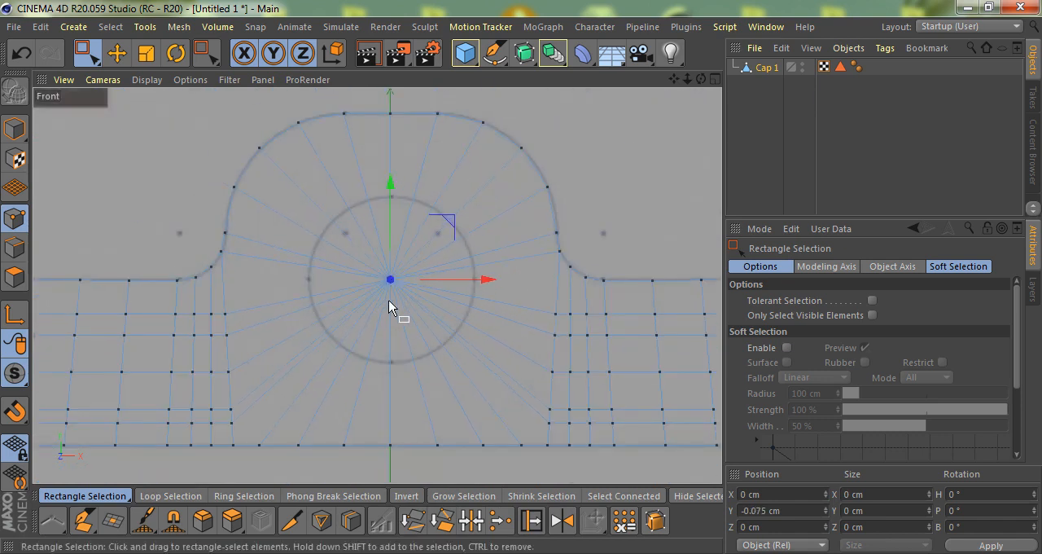
alt+middle_drag(373, 277, 371, 271)
scroll(381, 275, down, 3)
scroll(416, 356, up, 2)
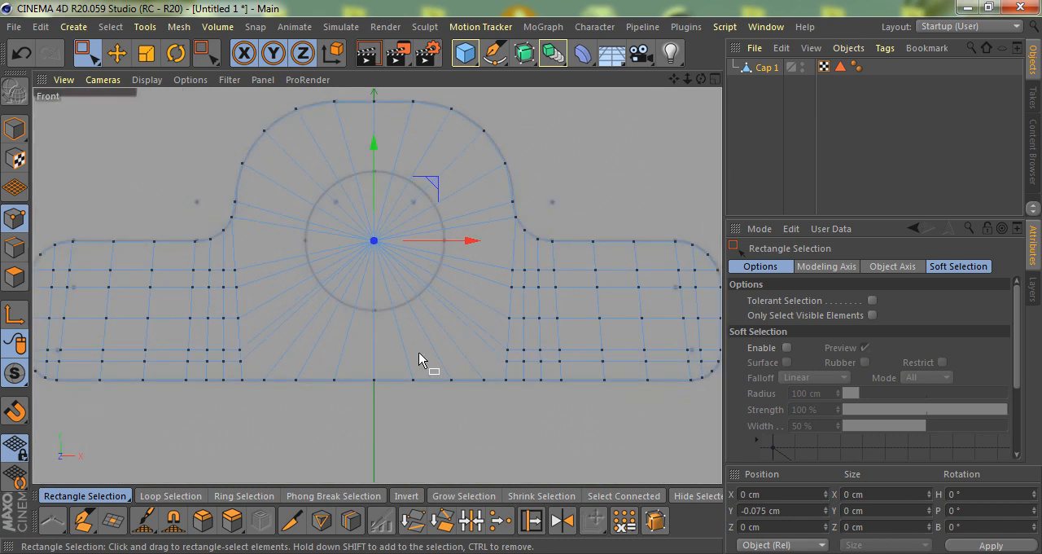
- Bevel the central point with an offset of 97 cm to form a ring of points around the reference circle
key(m)
key(s)
mouse_move(532, 288)
mouse_down()
mouse_move(521, 283)
mouse_move(541, 278)
mouse_up()
scroll(421, 326, up, 2)
scroll(421, 311, down, 3)
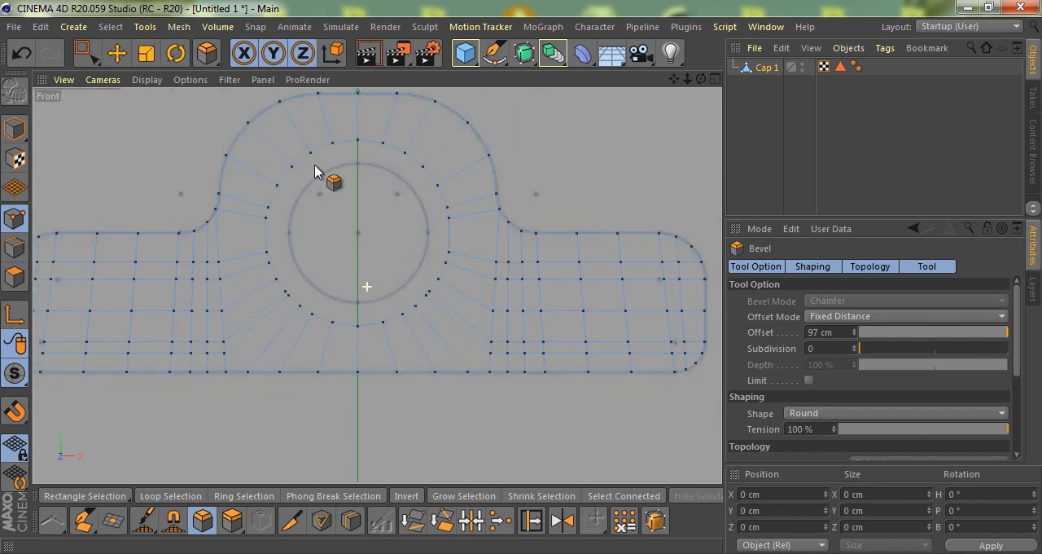
- Display the N-gon lines and line-cut from the central section's two bottom corner points to the beveled ring
click(228, 80)
click(257, 424)
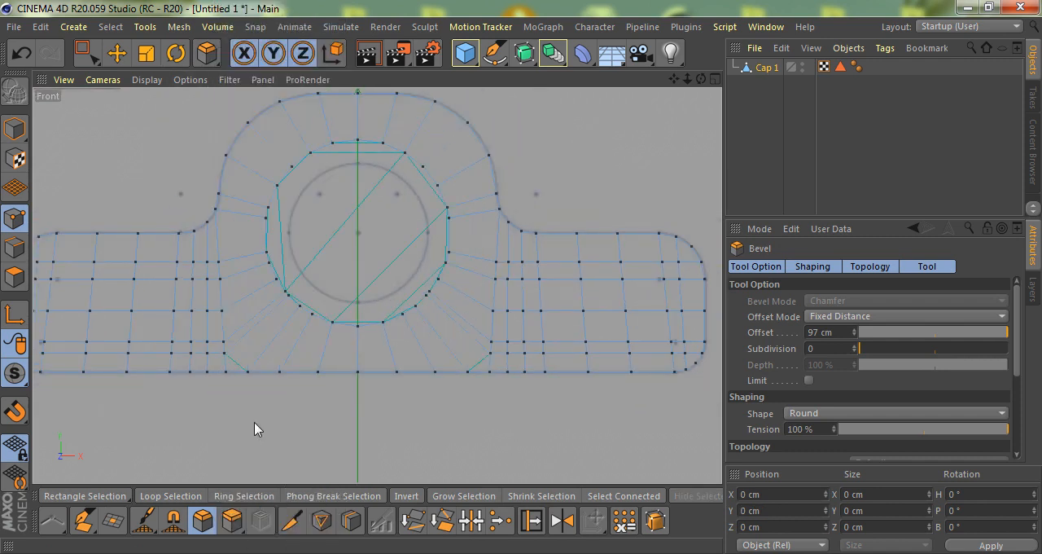
scroll(488, 391, up, 3)
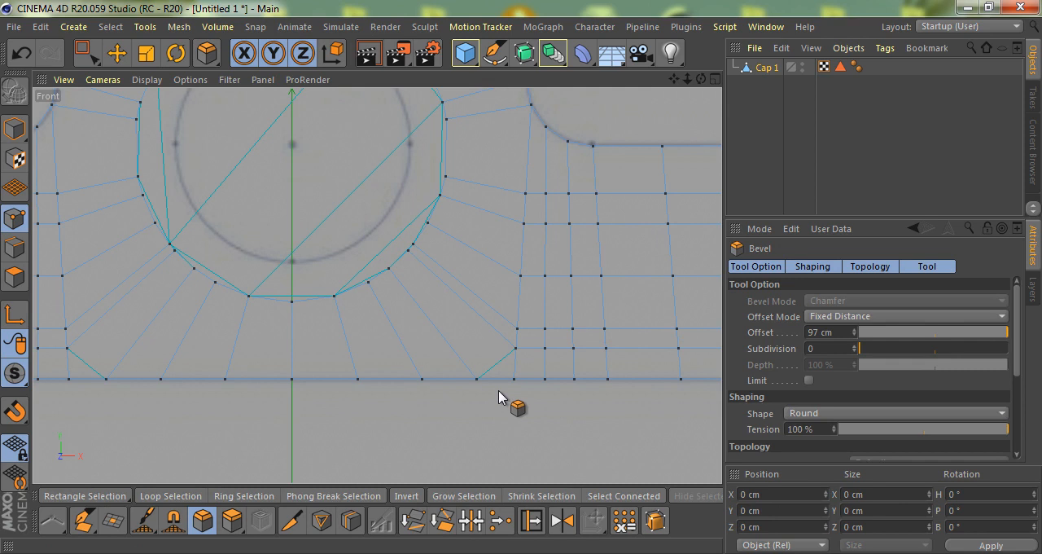
key(k)
key(k)
click(514, 379)
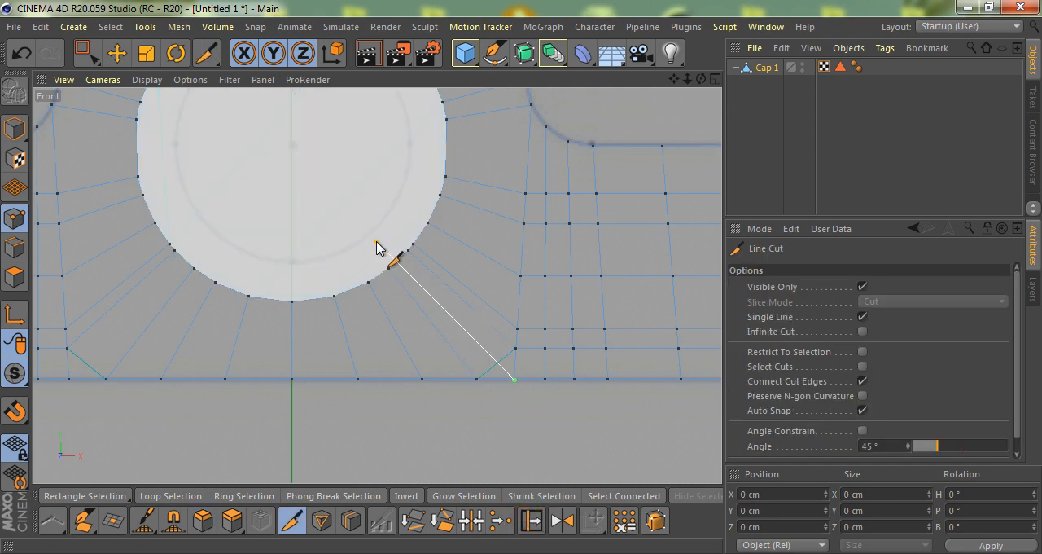
click(379, 248)
click(70, 379)
scroll(221, 233, down, 3)
key(space)
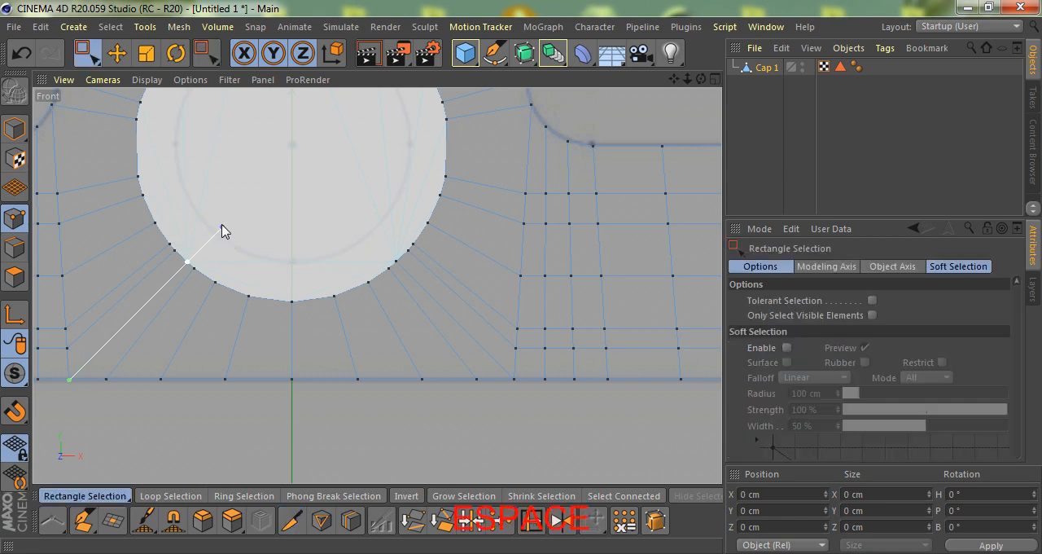
- Select the polygon inside the beveled ring in the perspective view and delete it to open the hole
key(e)
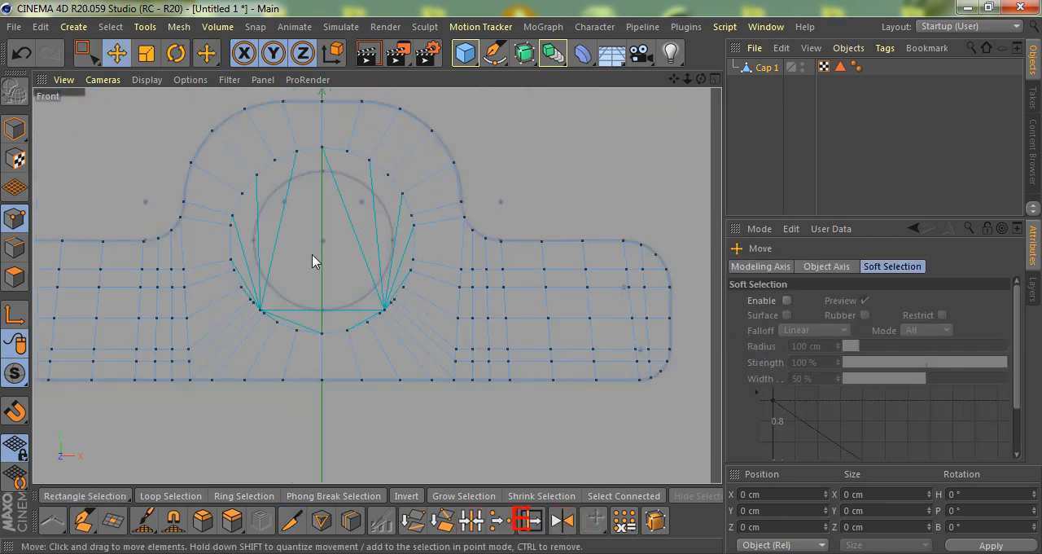
key(F1)
click(16, 277)
click(361, 270)
alt+drag(333, 305, 342, 326)
scroll(342, 241, up, 5)
key(Delete)
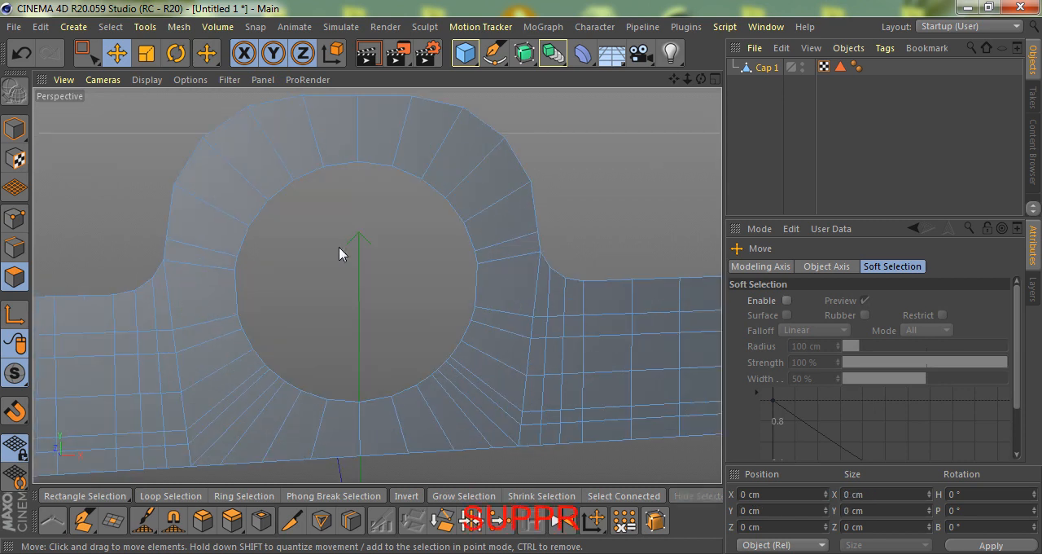
scroll(338, 259, down, 4)
alt+drag(185, 251, 342, 301)
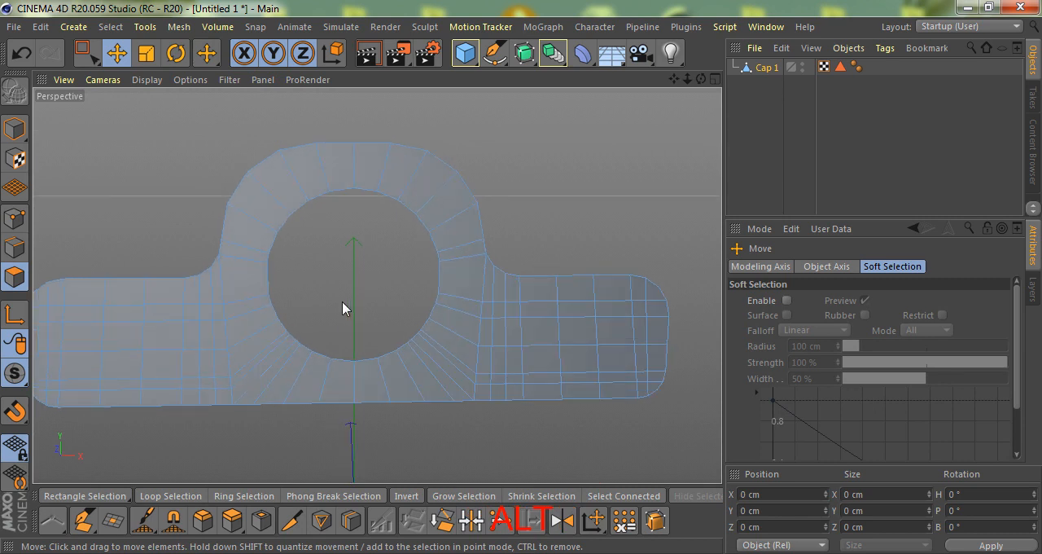
- Enable the Selected Edges information in the viewport HUD and loop-select the hole's border to count its edges
key(shift+v)
click(827, 282)
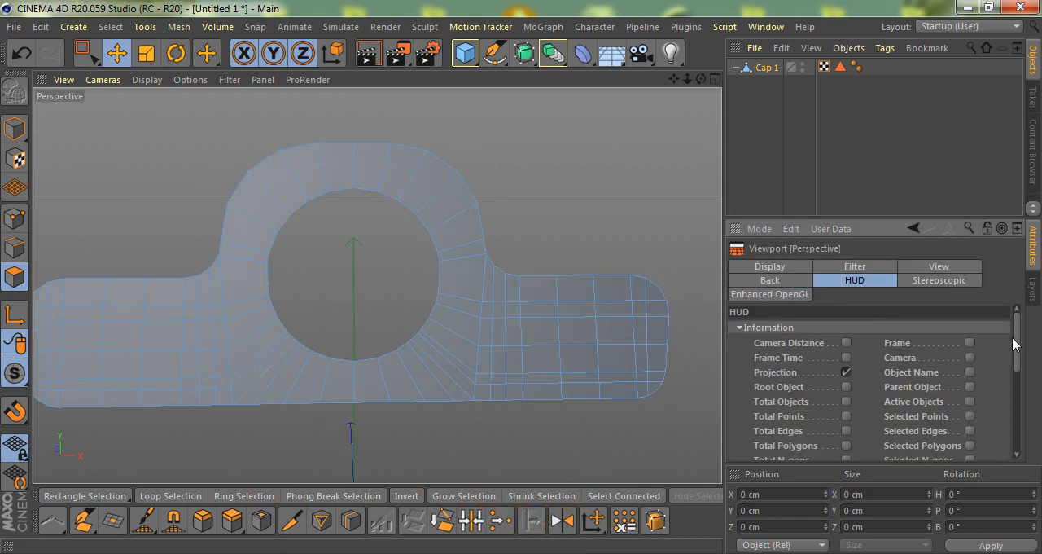
scroll(1003, 358, down, 4)
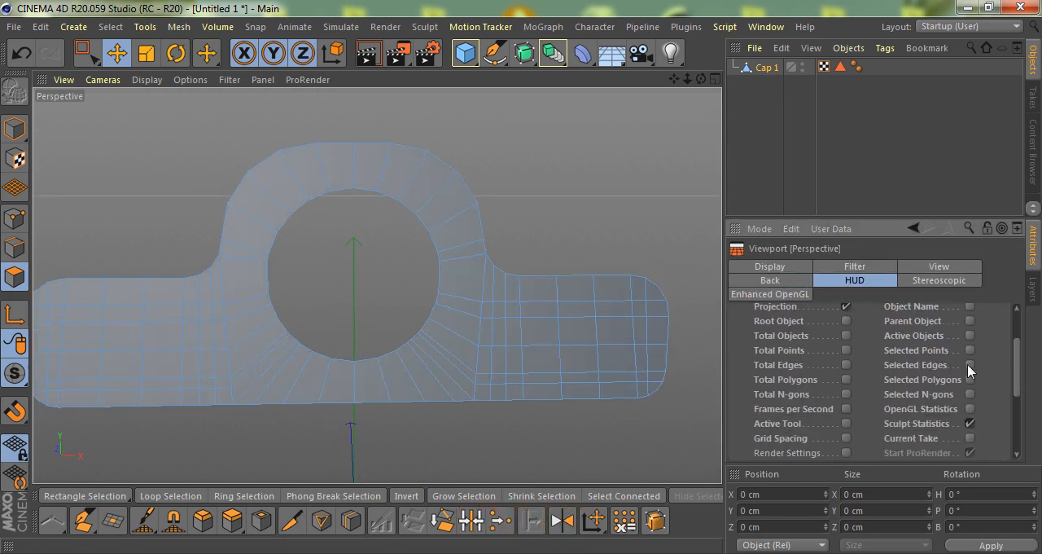
scroll(166, 195, up, 3)
click(15, 247)
double_click(382, 222)
scroll(452, 277, down, 2)
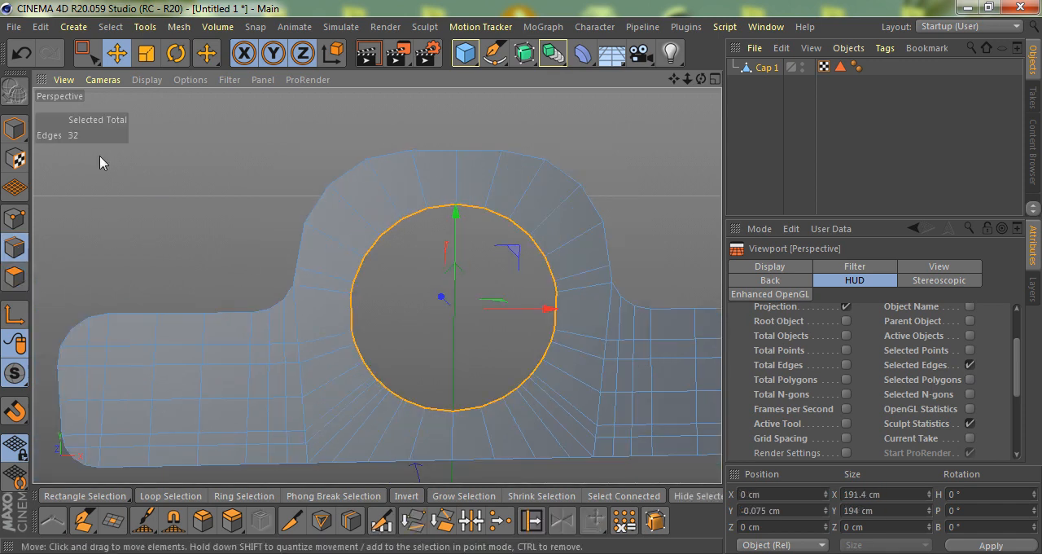
scroll(77, 167, down, 1)
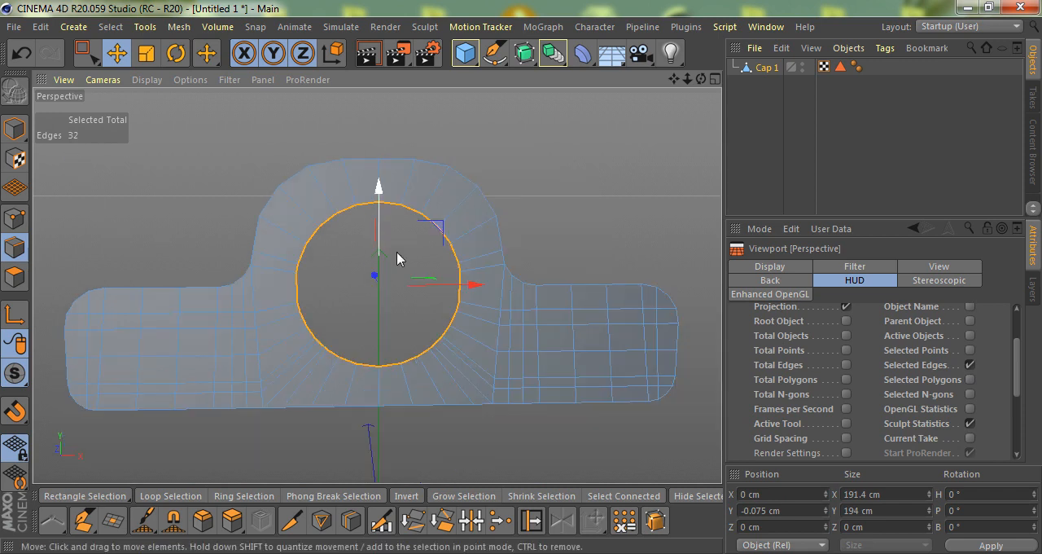
scroll(399, 254, down, 1)
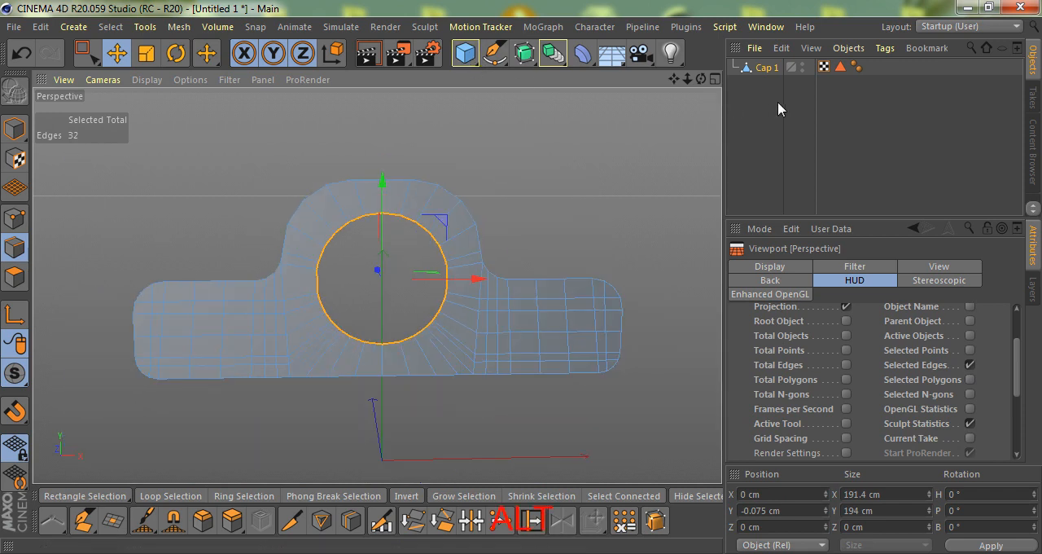
- Add a Disc primitive with +Z orientation and 32 rotation segments
click(756, 95)
click(473, 65)
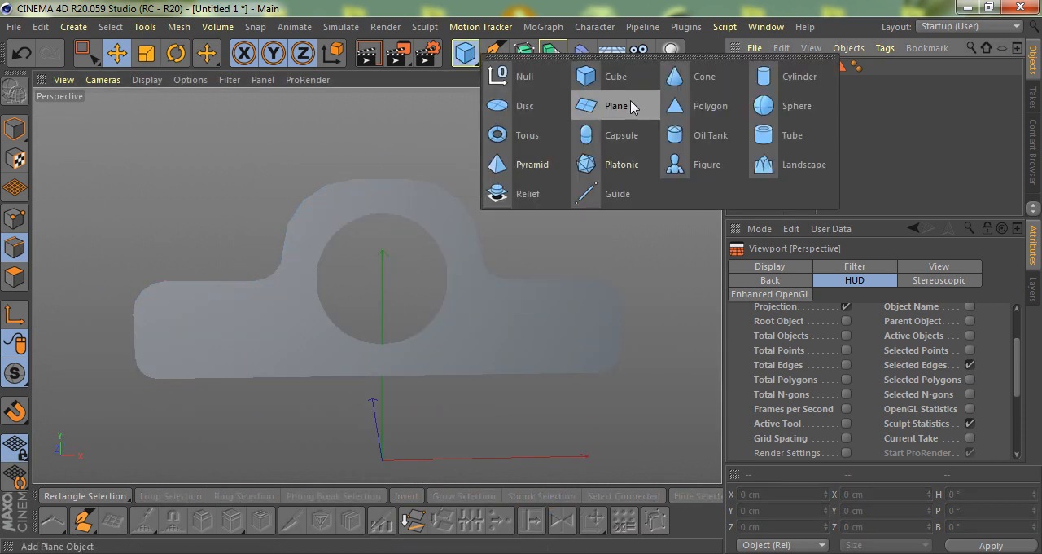
click(523, 107)
scroll(477, 245, down, 1)
scroll(846, 365, down, 2)
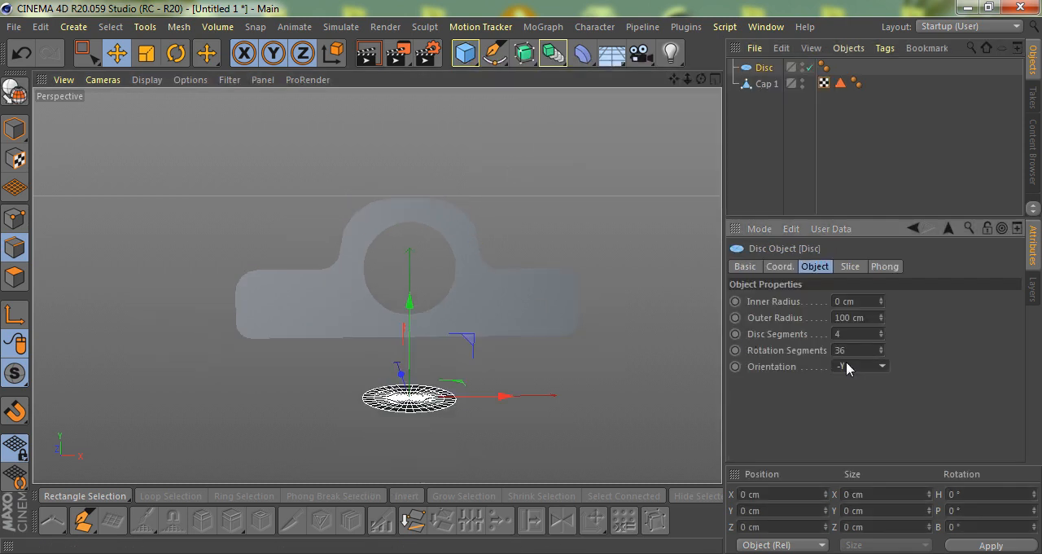
double_click(848, 349)
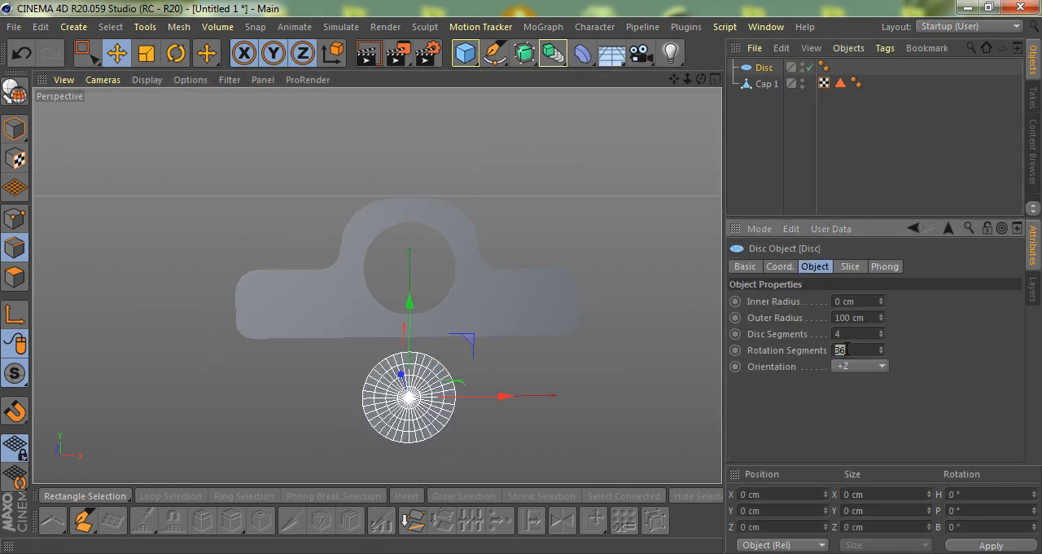
text(32)
key(Return)
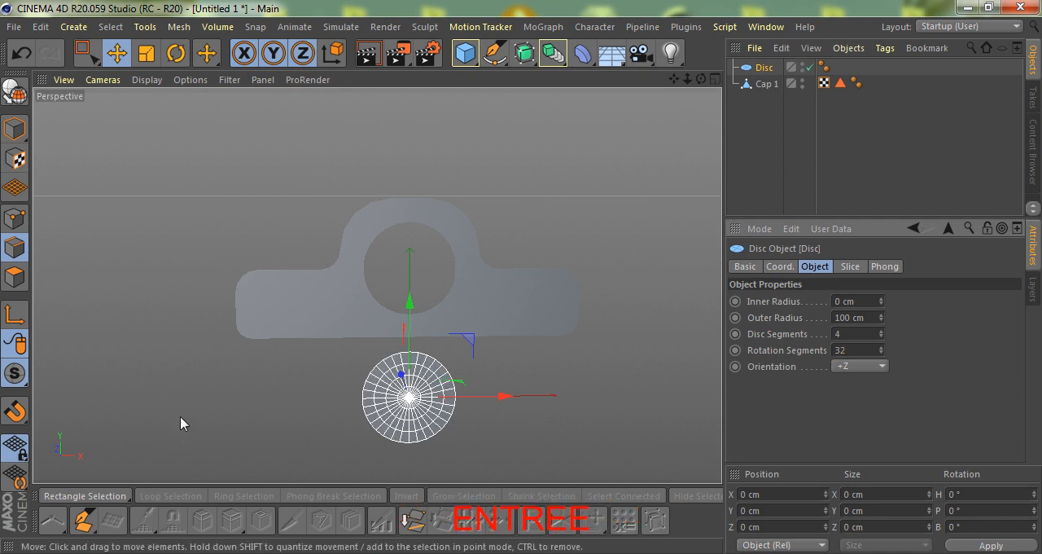
- Move the disc up to the centre of the reference circle in the front view
scroll(359, 417, up, 2)
drag(436, 285, 428, 304)
key(F4)
scroll(298, 149, up, 3)
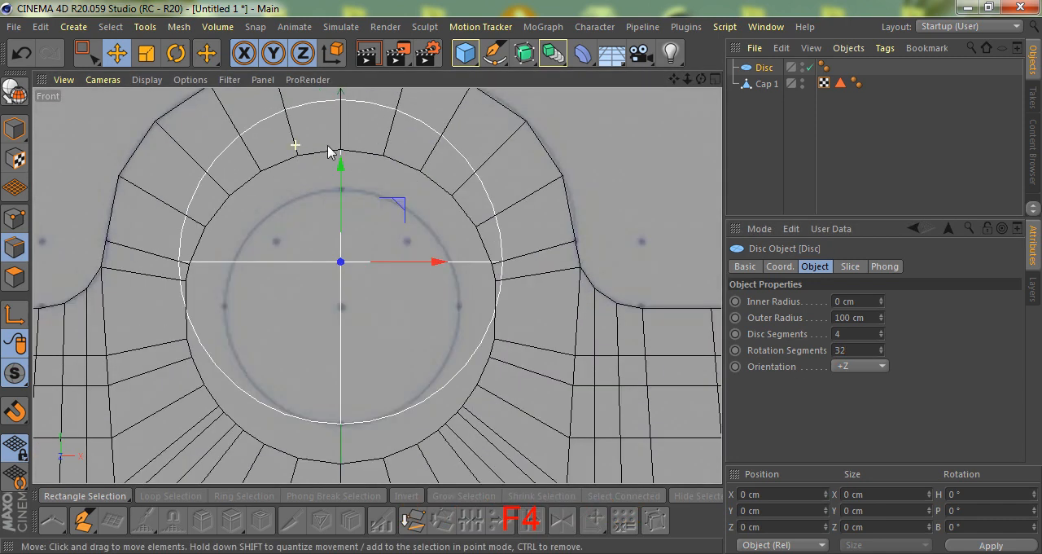
drag(342, 163, 340, 209)
scroll(346, 278, up, 3)
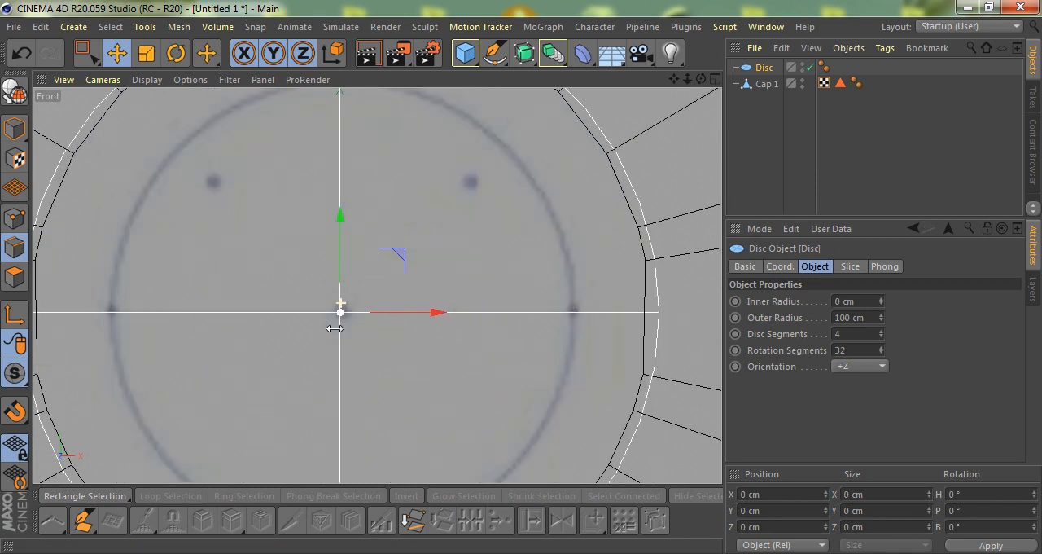
scroll(337, 332, down, 6)
scroll(356, 345, down, 2)
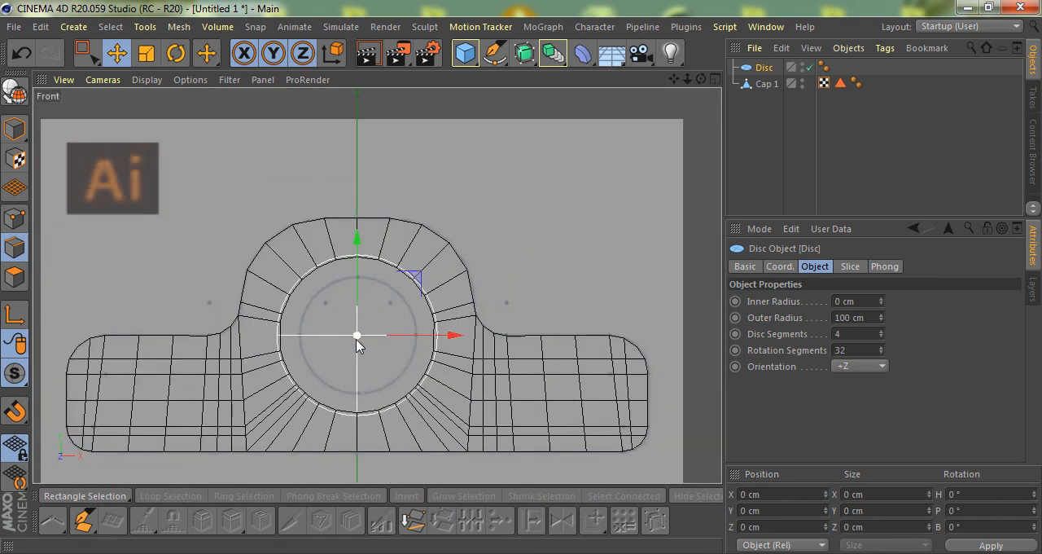
- Scale the disc down to an outer radius of about 80.9 cm so it fits inside the hole
scroll(357, 326, up, 1)
key(t)
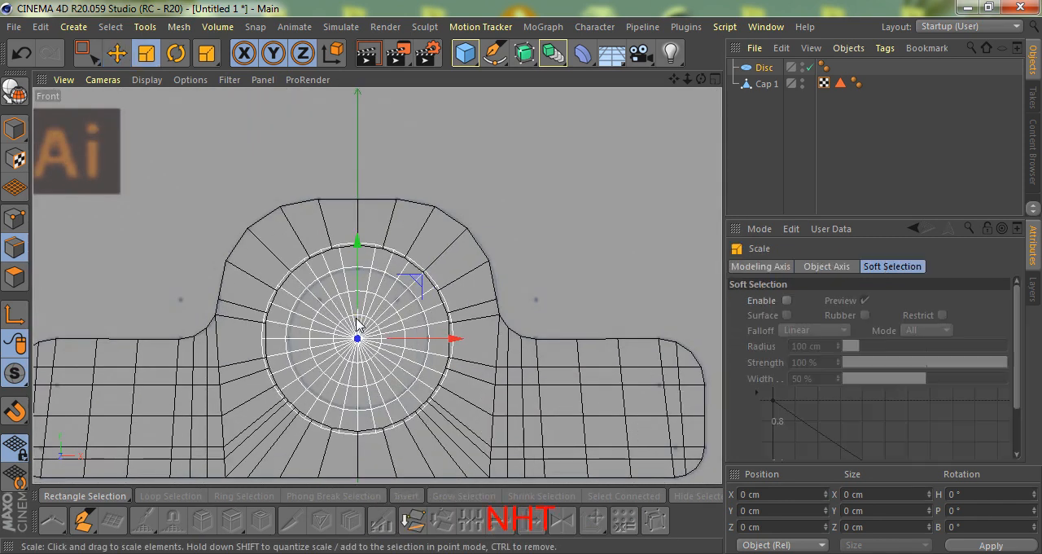
drag(521, 267, 437, 326)
scroll(382, 245, up, 3)
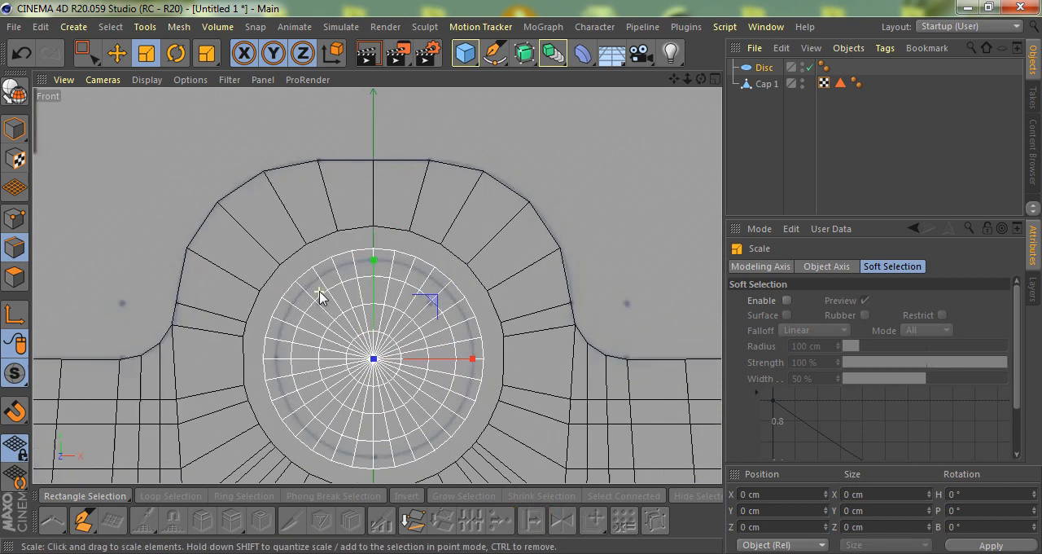
scroll(392, 228, down, 5)
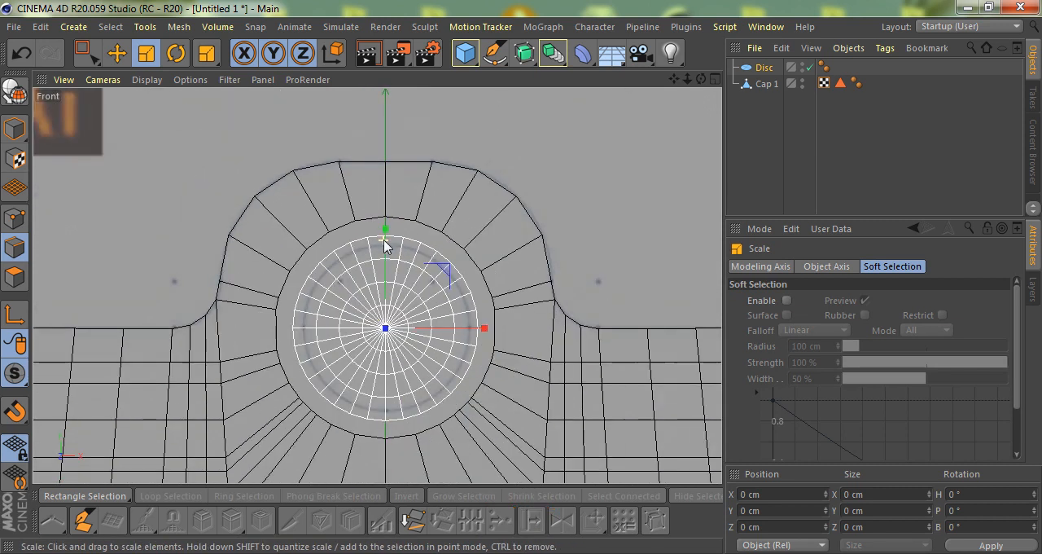
- Make the disc editable and merge it with Cap 1 into one object using Connect Objects + Delete
click(762, 70)
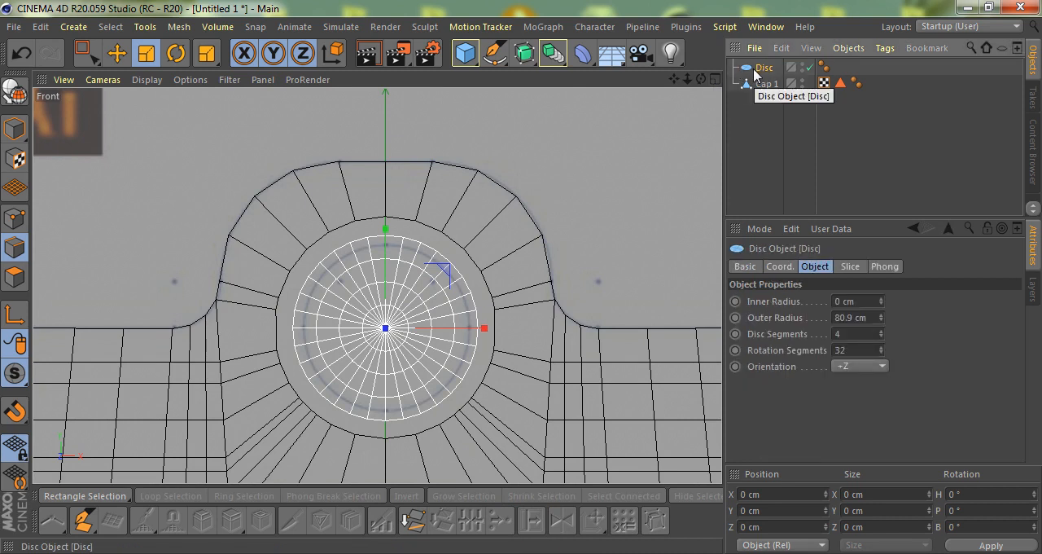
key(c)
key(F1)
scroll(377, 396, down, 3)
scroll(398, 262, up, 5)
alt+drag(415, 203, 430, 259)
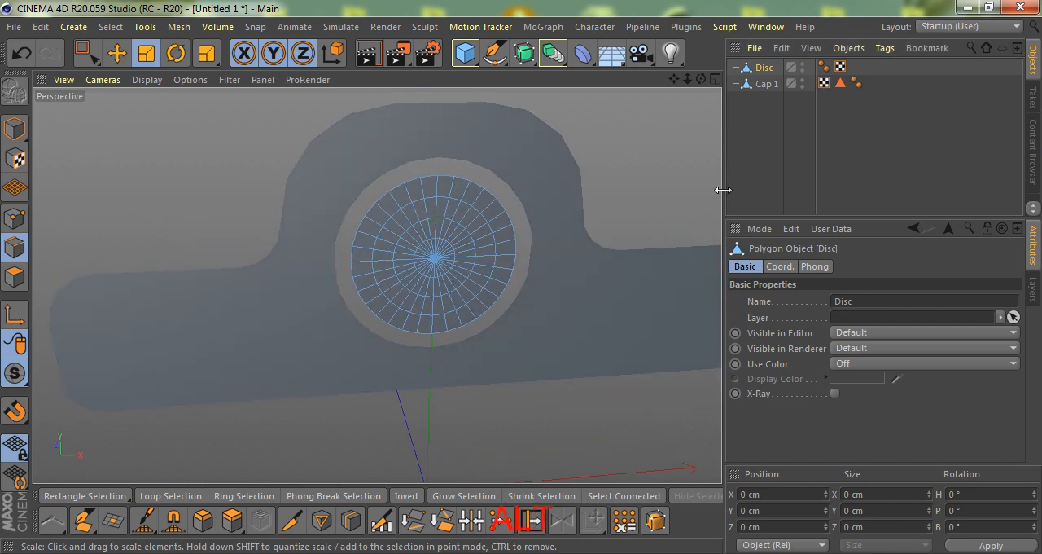
ctrl+click(757, 84)
alt+drag(529, 155, 640, 168)
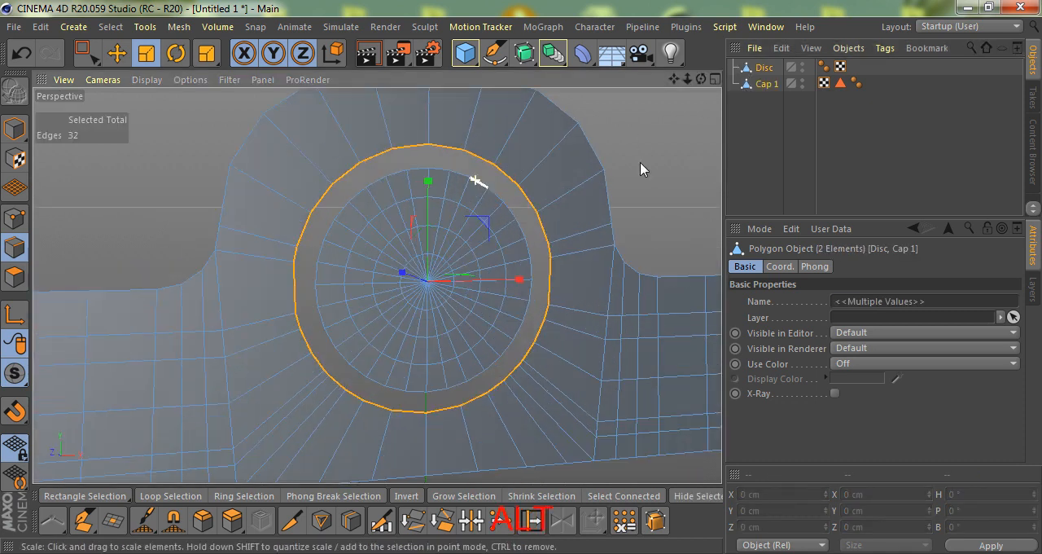
right_click(753, 82)
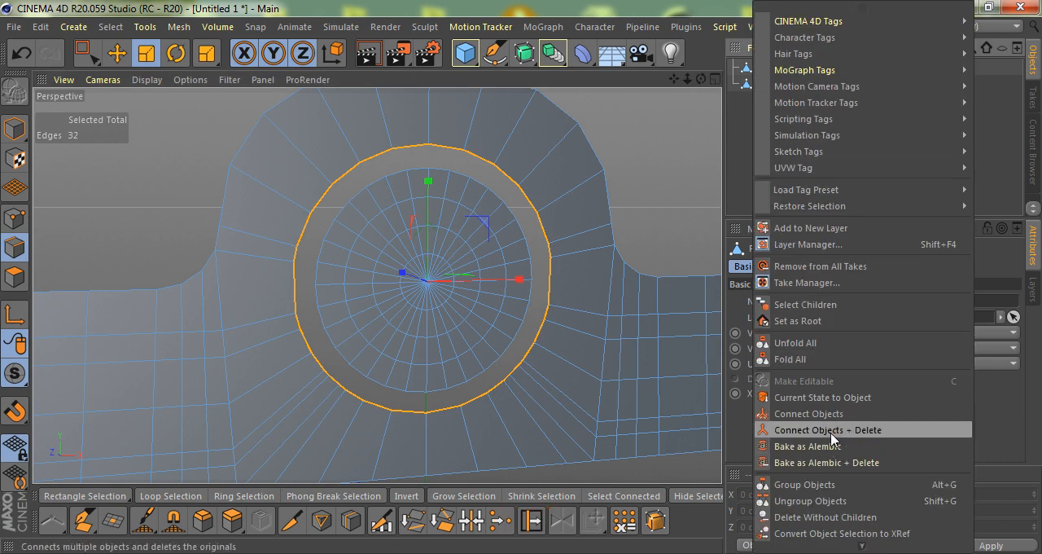
click(785, 428)
- Select the border edge loops of the hole and the disc and join them with Stitch and Sew
alt+right_drag(302, 193, 372, 280)
shift+double_click(377, 196)
alt+drag(458, 244, 424, 281)
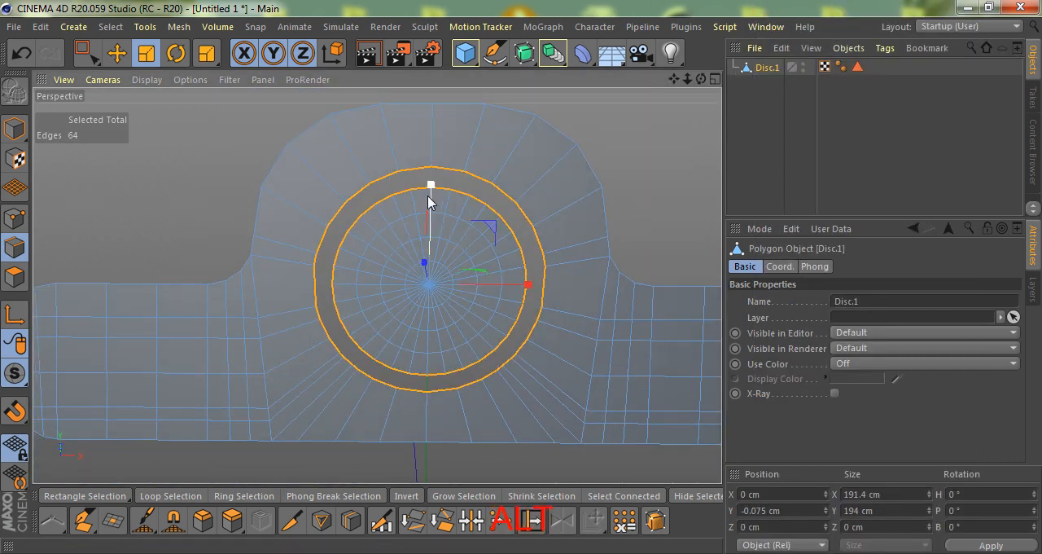
alt+right_drag(422, 184, 450, 172)
alt+drag(453, 179, 430, 203)
key(m)
- Dissolve the selected edge loops along the joint between the bracket and the disc
key(m)
key(p)
drag(450, 156, 448, 159)
alt+drag(433, 235, 410, 307)
key(m)
key(n)
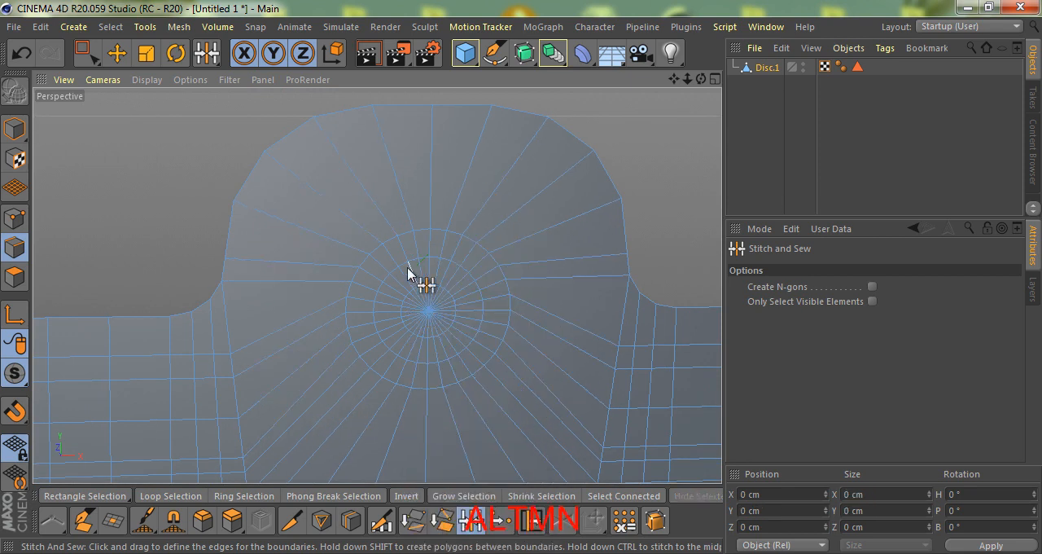
scroll(415, 285, up, 3)
- Select the disc's outermost remaining edge loop and scale it to about 146.35 cm across to match the reference circle
key(e)
double_click(409, 232)
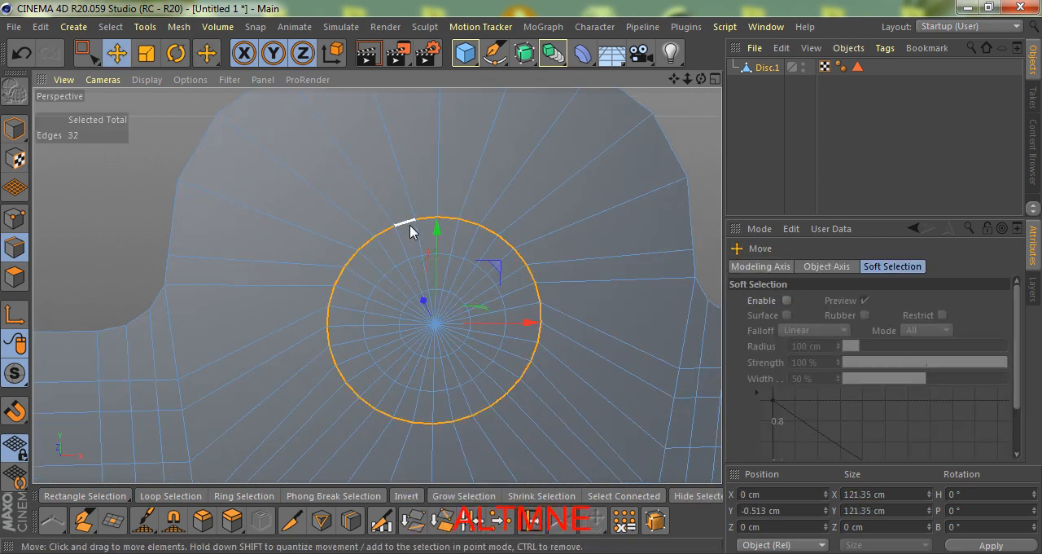
key(F4)
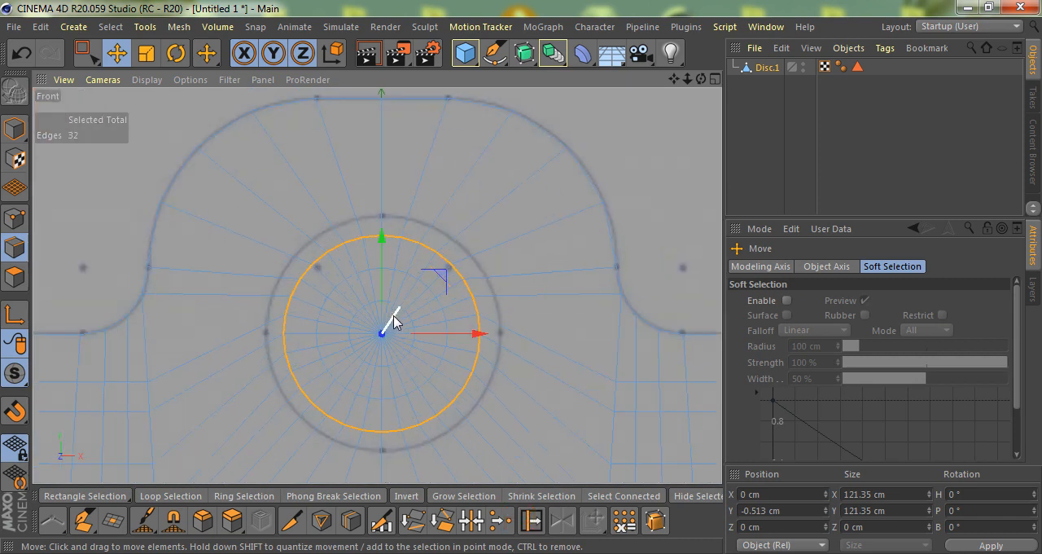
key(t)
scroll(453, 348, up, 1)
drag(544, 417, 646, 353)
scroll(477, 276, down, 3)
scroll(437, 291, up, 2)
scroll(399, 281, down, 2)
scroll(407, 284, up, 2)
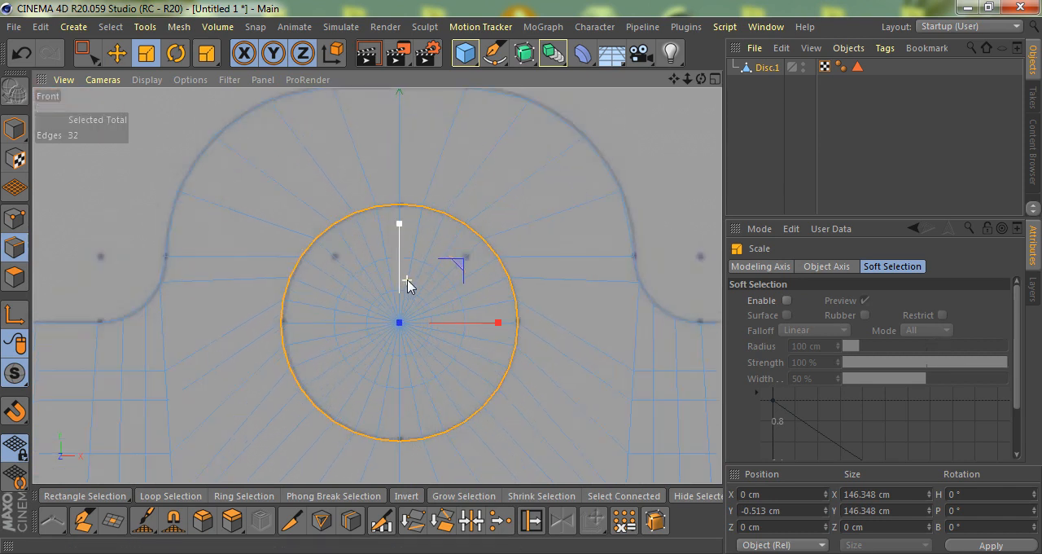
key(m)
key(o)
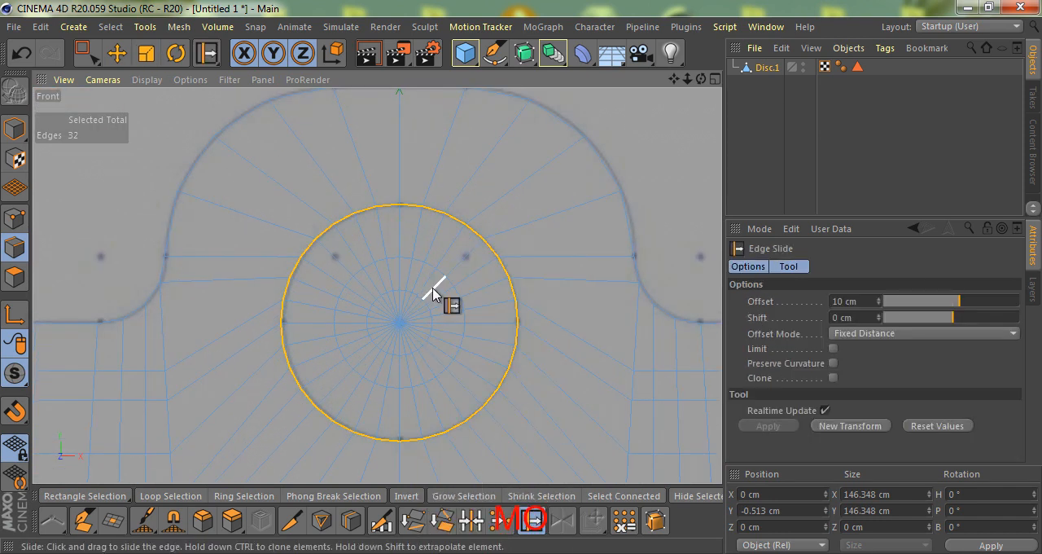
- Fill-select the polygons inside the selected edge loop and delete them to open the round hole
scroll(428, 284, down, 3)
key(F1)
alt+drag(397, 316, 419, 317)
key(u)
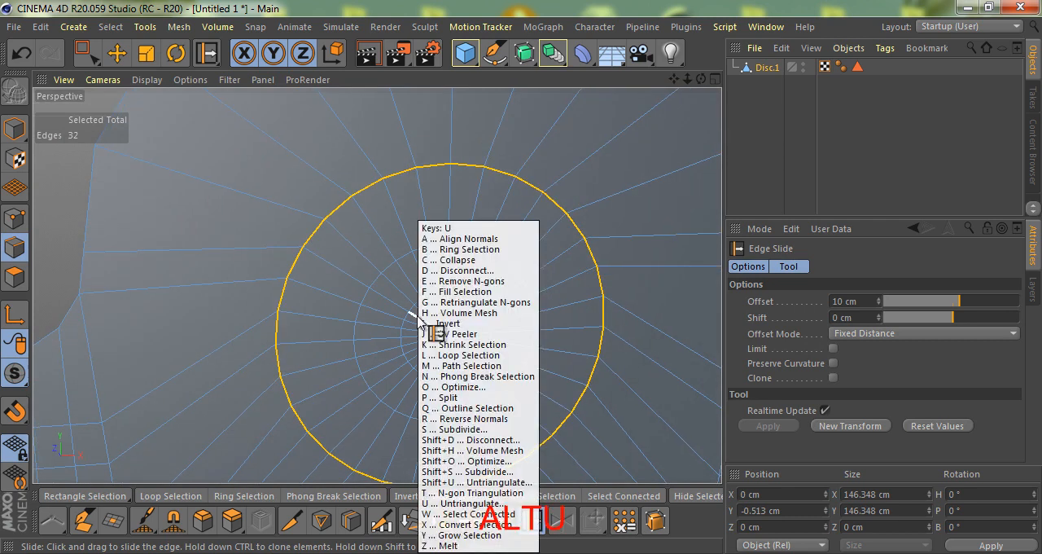
key(f)
click(402, 315)
key(Delete)
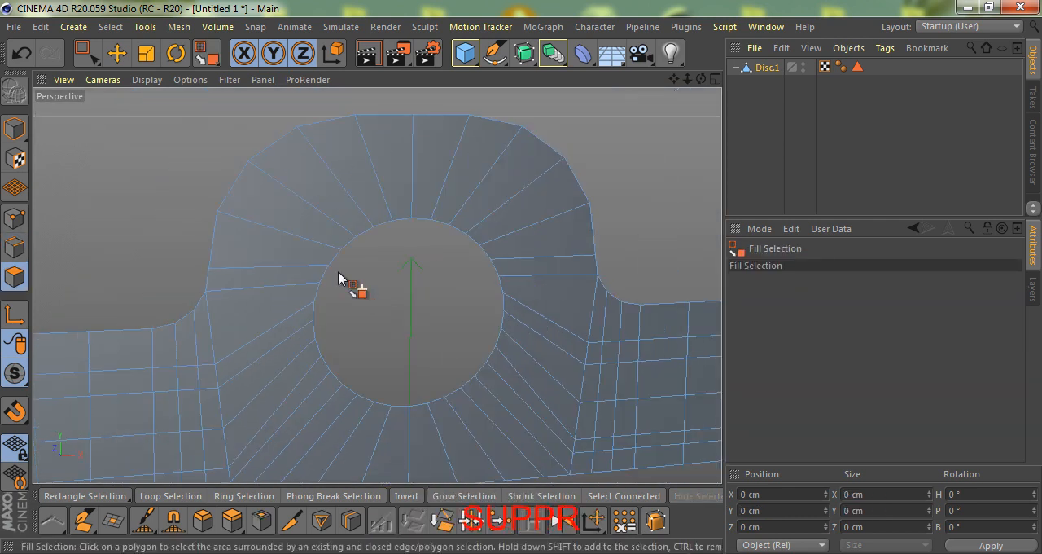
scroll(350, 283, down, 2)
alt+drag(347, 307, 413, 247)
scroll(377, 287, down, 2)
scroll(414, 289, up, 2)
key(e)
scroll(404, 263, up, 2)
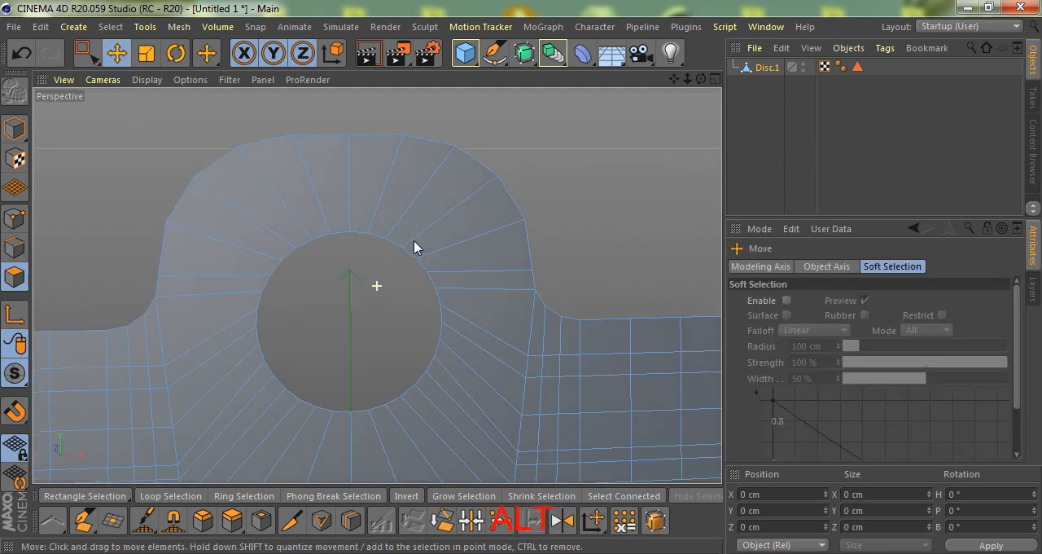
- Use Edge Slide on the hole's border loop to slide a cloned loop outward to about 179 cm across
scroll(411, 247, down, 2)
scroll(386, 246, up, 3)
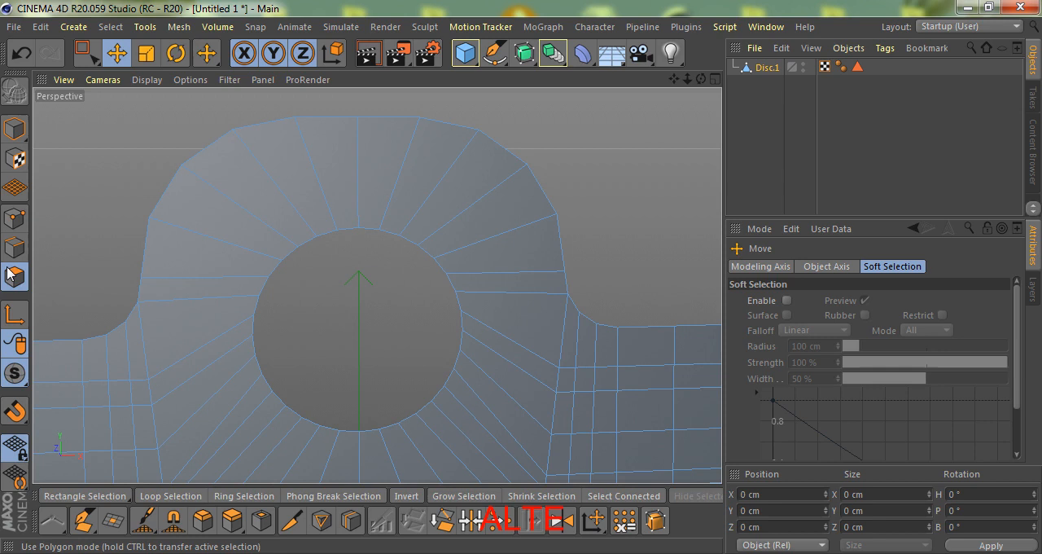
click(15, 250)
key(m)
key(o)
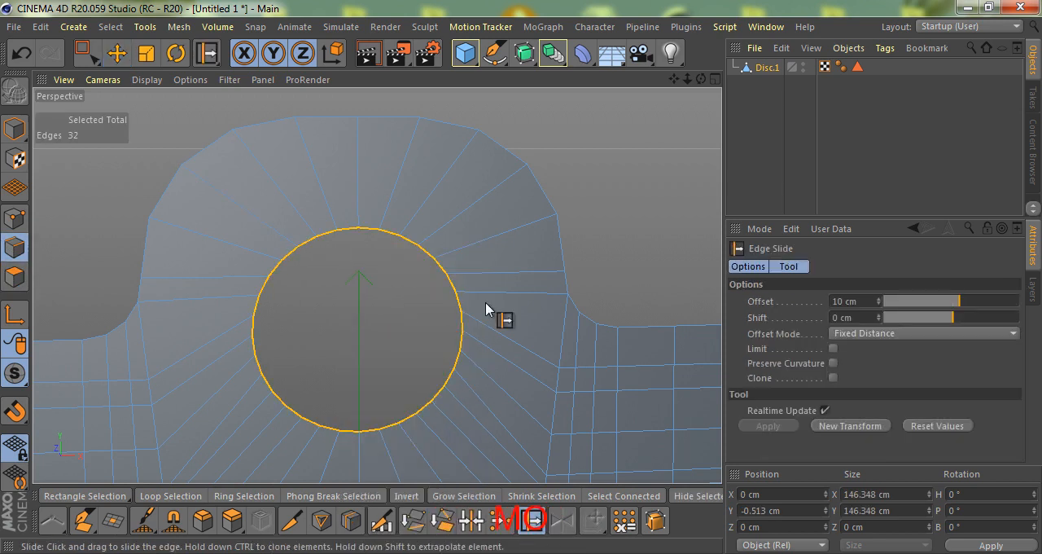
ctrl+drag(513, 364, 523, 278)
scroll(475, 337, down, 5)
scroll(470, 350, up, 3)
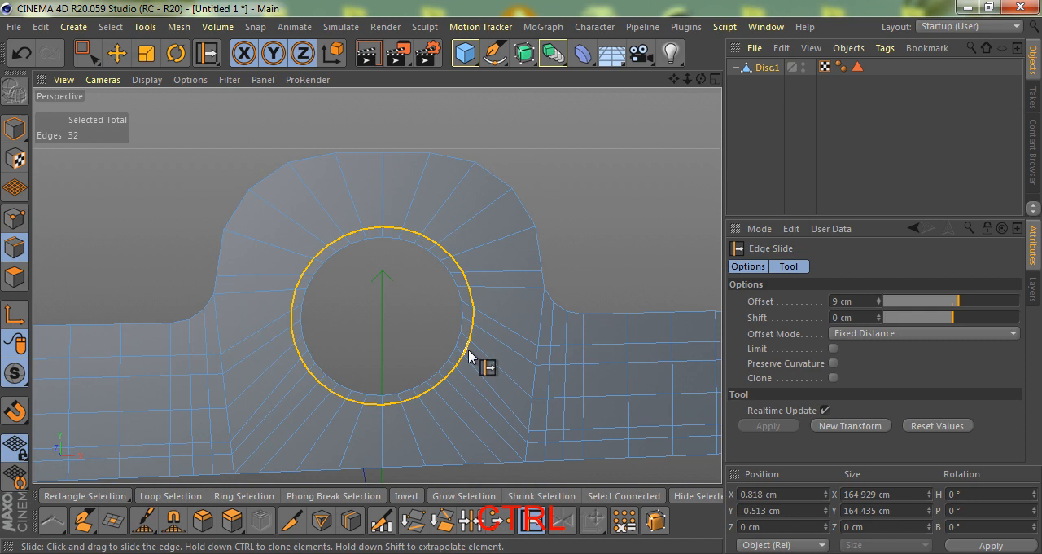
drag(500, 386, 522, 277)
- Add two evenly spaced loop cuts around the hole, between the cloned ring and the bracket's outer edge
key(k)
key(l)
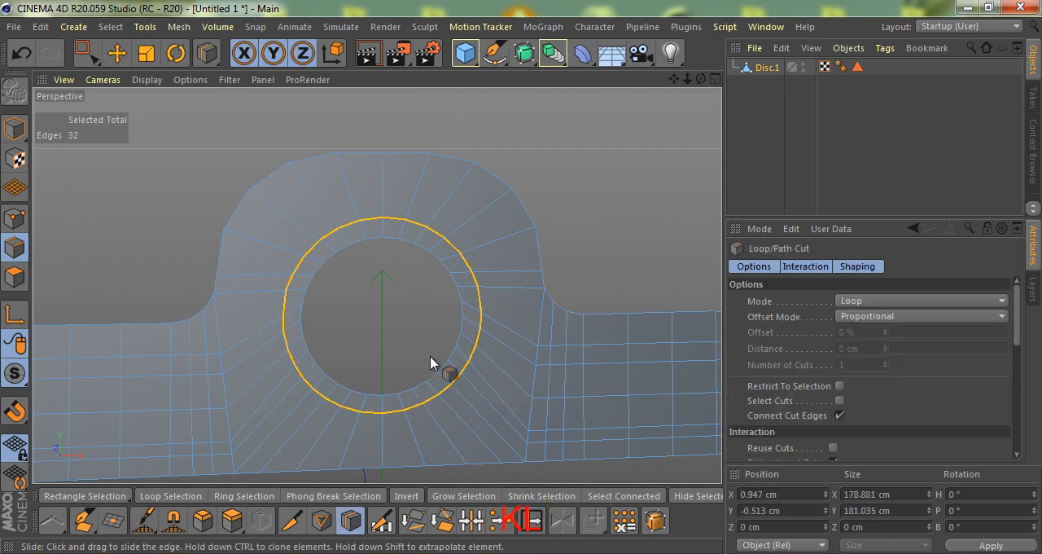
click(505, 292)
click(602, 128)
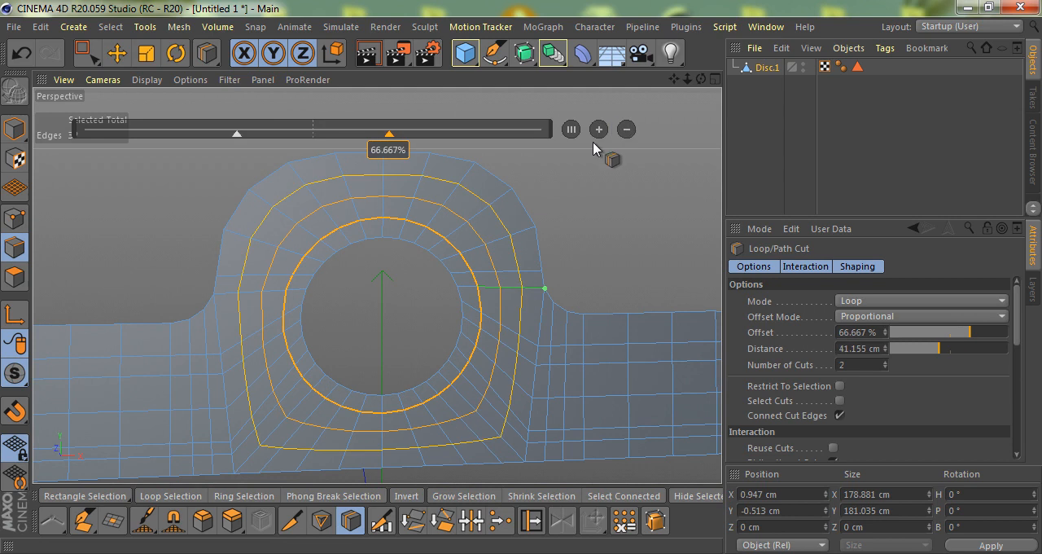
key(space)
- Select all polygons of the bracket and inset them with Extrude Inner at an offset of 7 cm
scroll(425, 230, down, 5)
alt+drag(378, 306, 400, 298)
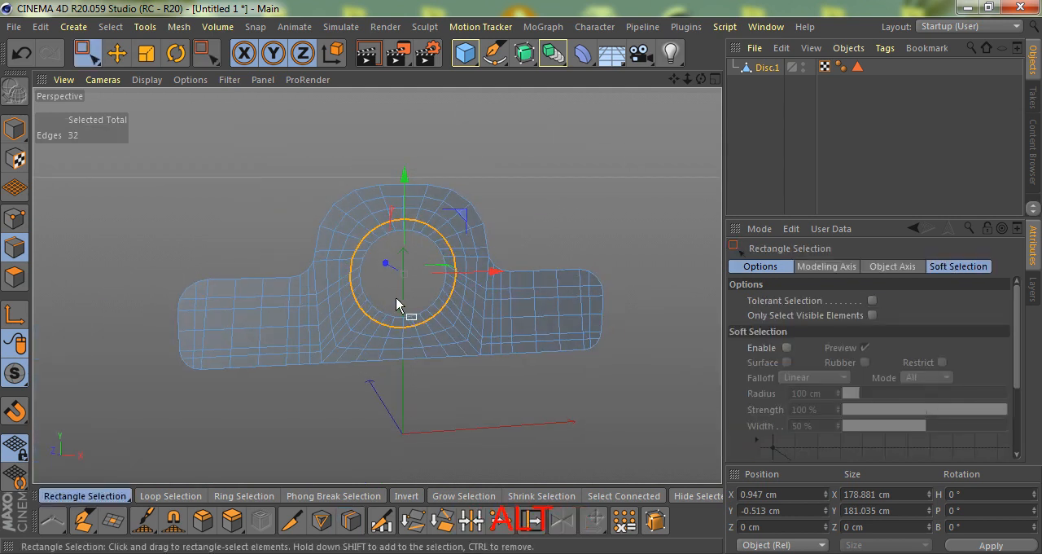
key(ctrl+a)
ctrl+click(18, 278)
alt+drag(267, 288, 306, 228)
key(i)
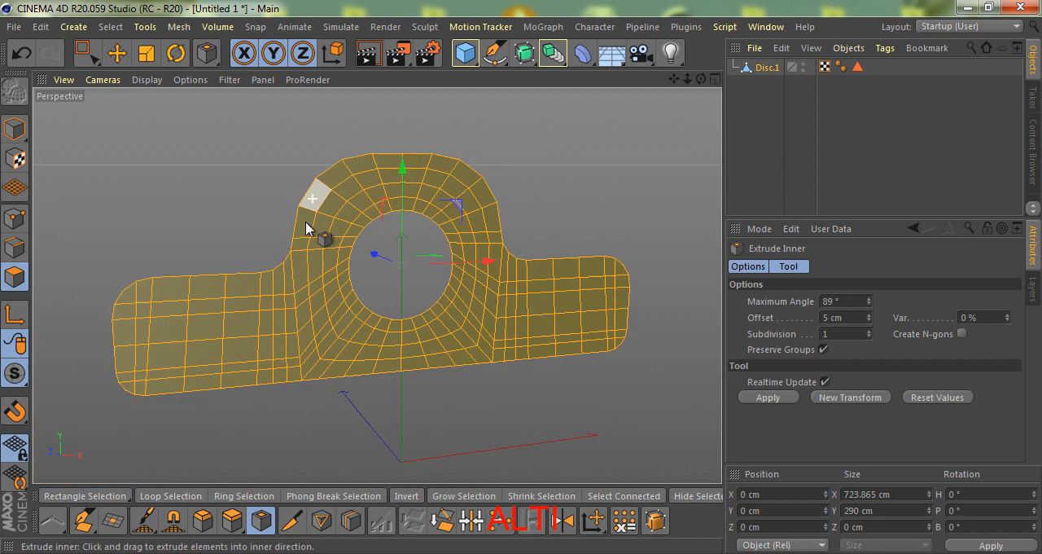
drag(522, 284, 522, 284)
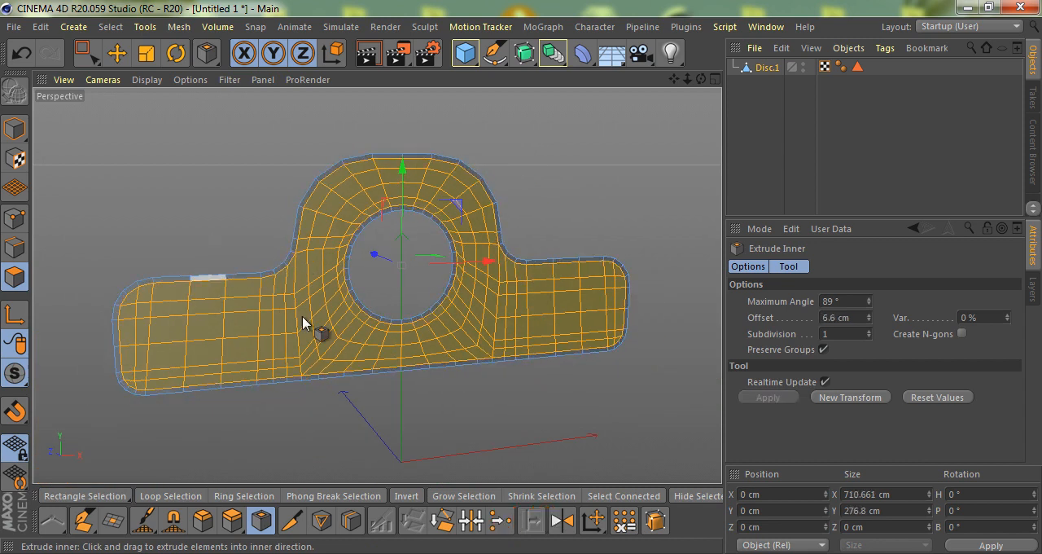
click(830, 317)
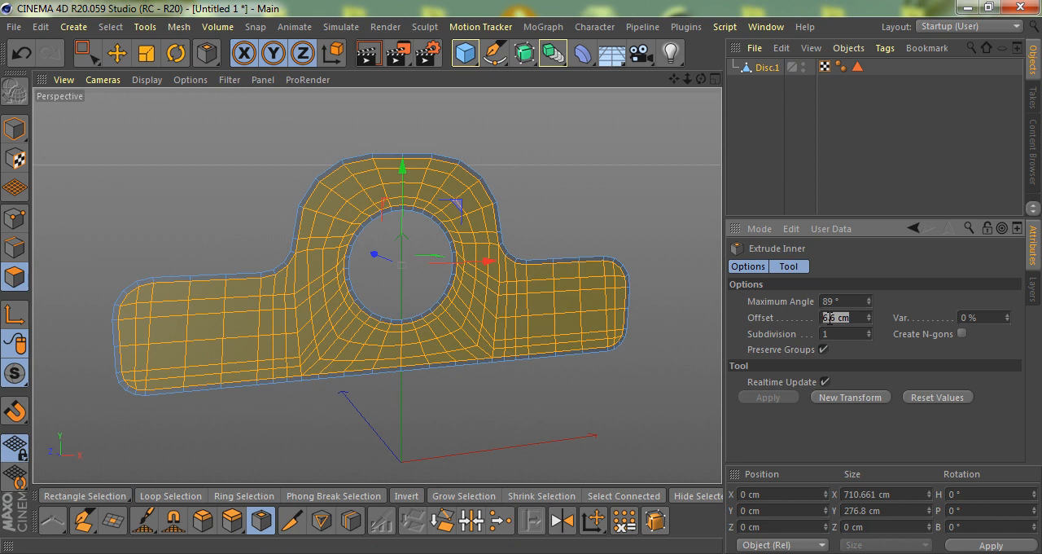
- Select the inset loop around the hole together with the hole's border loop and merge them onto the border with Stitch and Sew
scroll(442, 205, up, 6)
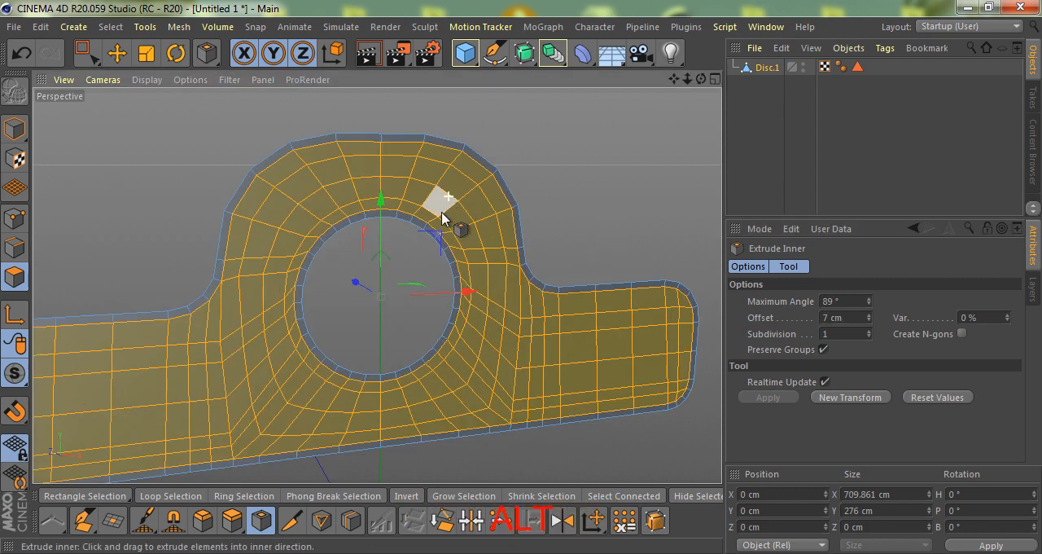
key(e)
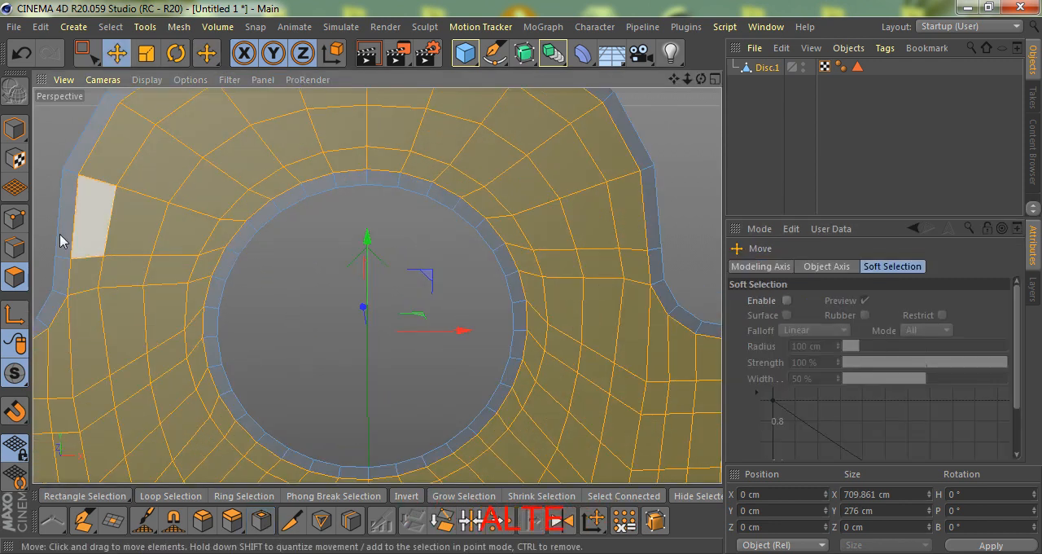
click(16, 250)
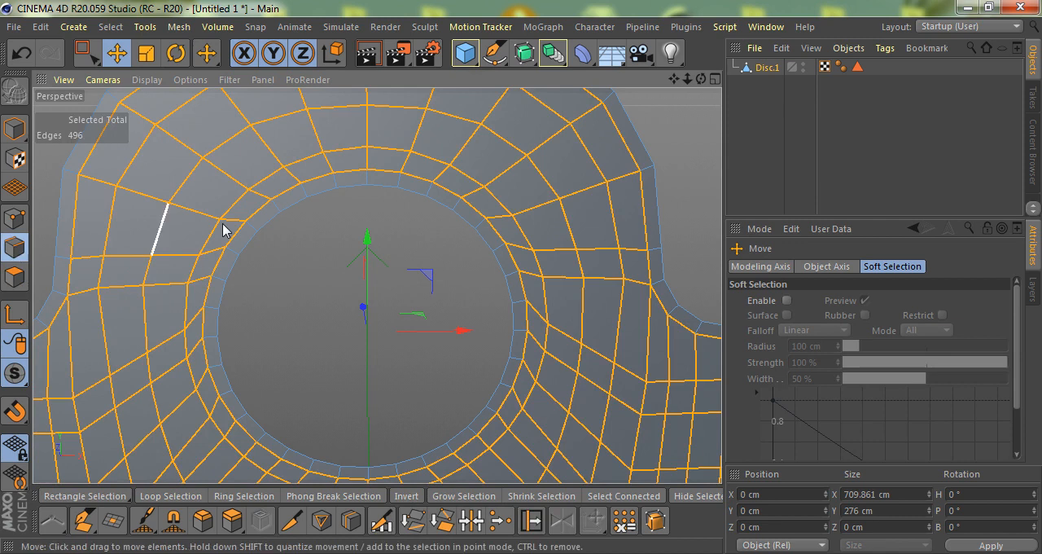
double_click(353, 176)
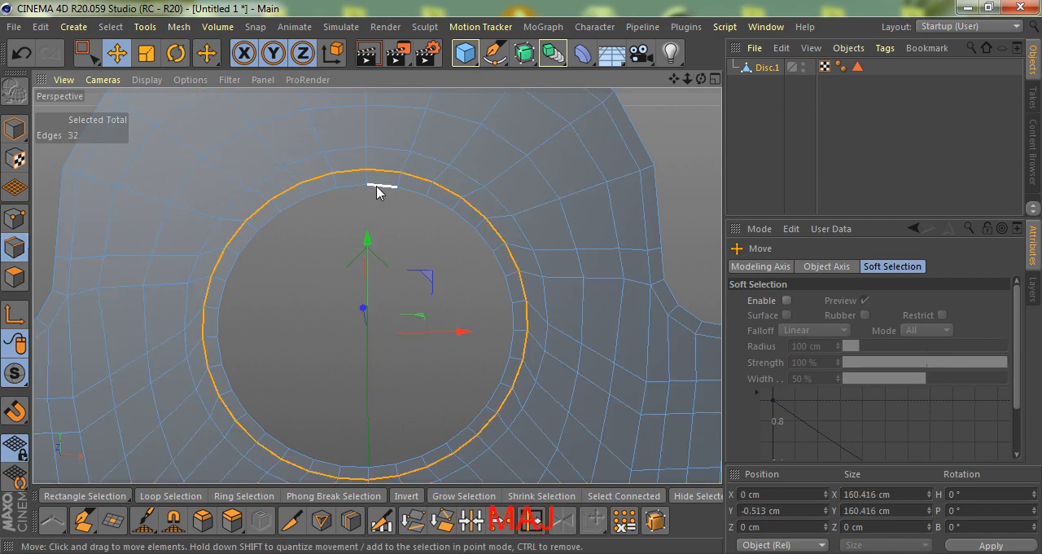
scroll(397, 204, up, 3)
key(m)
key(p)
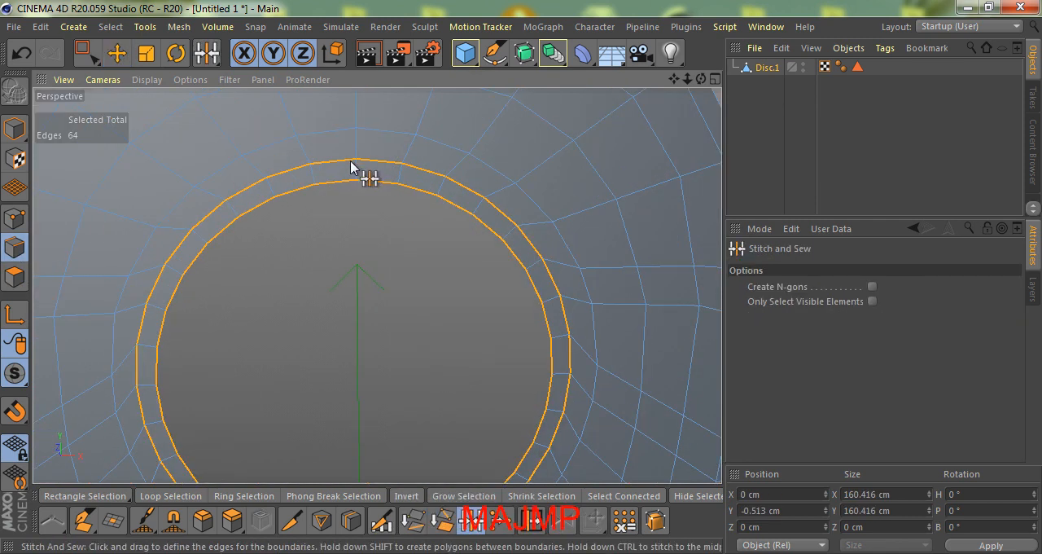
drag(350, 178, 352, 181)
scroll(366, 224, down, 5)
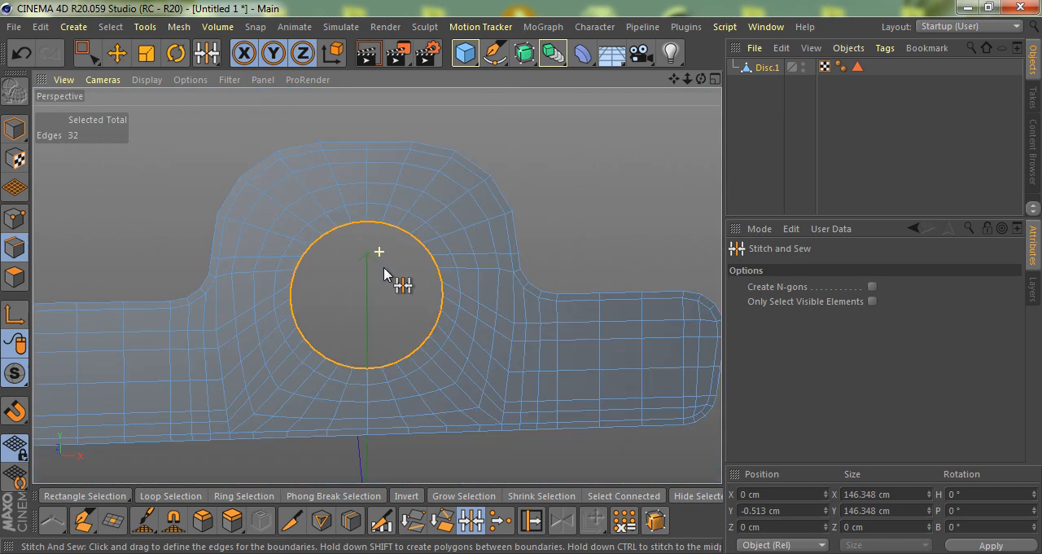
- Extrude all polygons of the flat bracket by about 111.8 cm with Create Caps enabled
alt+drag(323, 291, 382, 284)
scroll(384, 281, down, 4)
click(14, 277)
alt+drag(307, 274, 348, 291)
key(ctrl+a)
key(d)
alt+drag(309, 329, 444, 326)
click(951, 367)
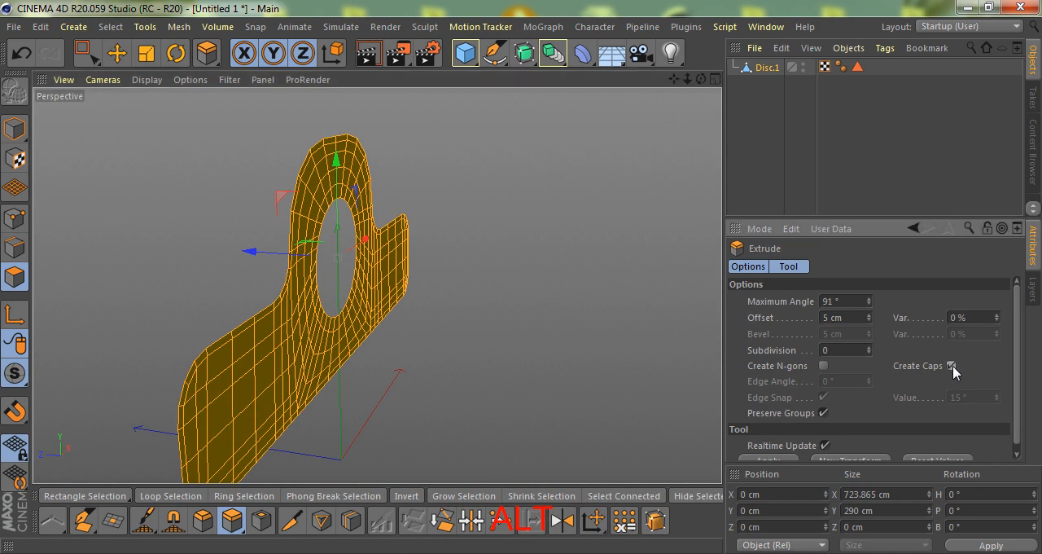
drag(516, 399, 344, 314)
- Loop-select the polygons of the bracket's outer side wall and inset them 7 cm with Extrude Inner
key(u)
key(l)
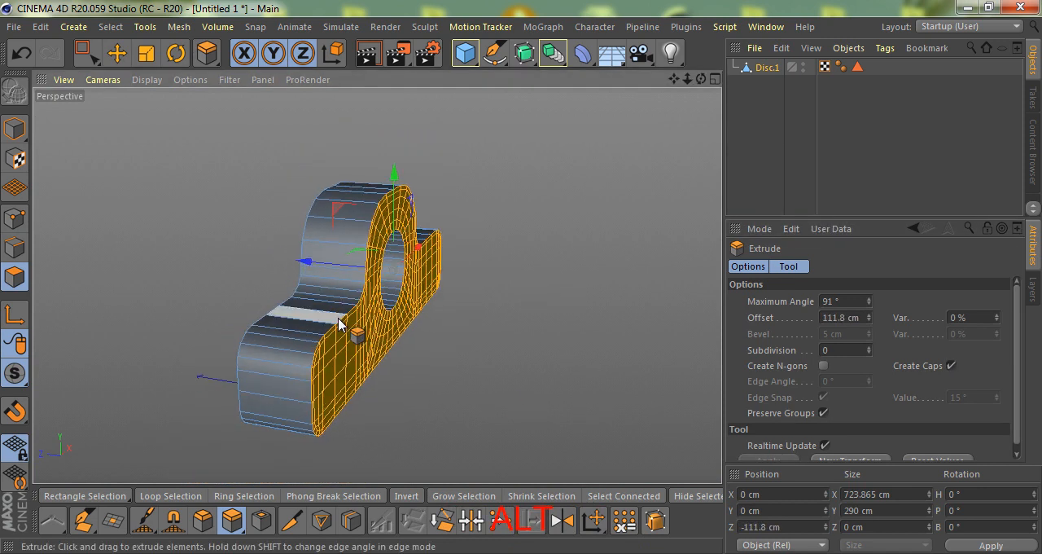
click(303, 312)
scroll(356, 246, up, 3)
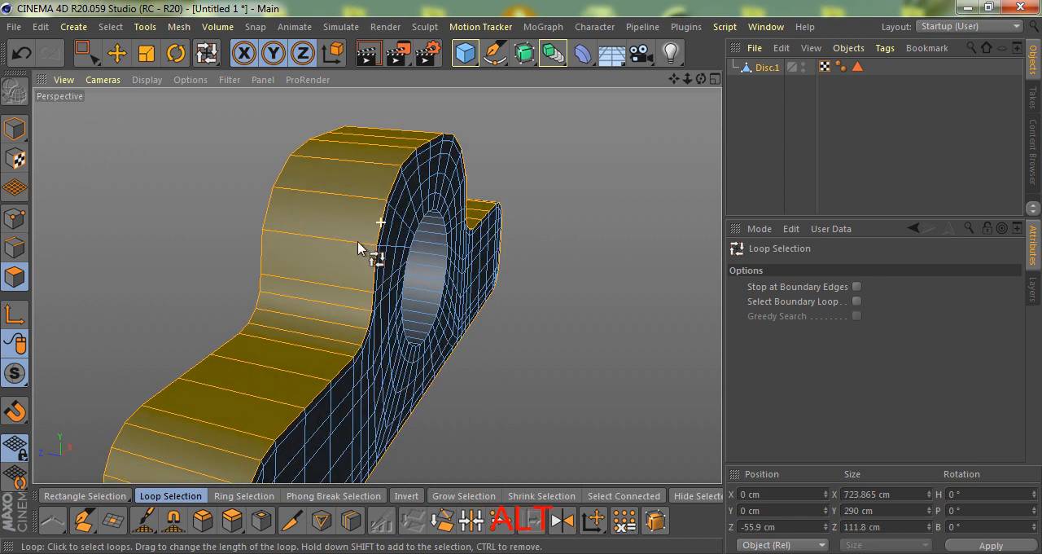
alt+drag(356, 244, 311, 263)
key(i)
click(825, 396)
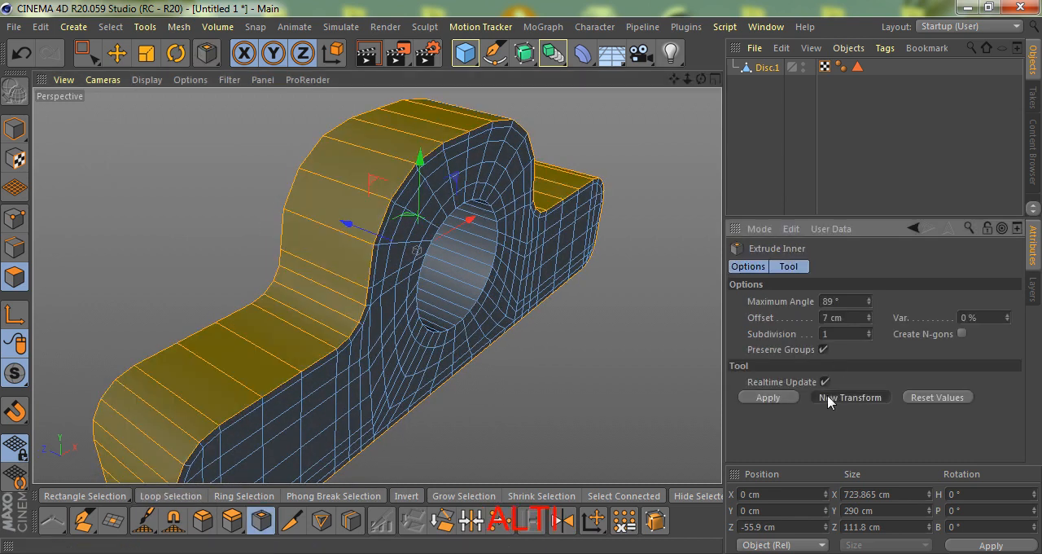
- Add a loop cut along the middle of the bracket's outer side wall
alt+drag(507, 333, 333, 377)
key(k)
key(l)
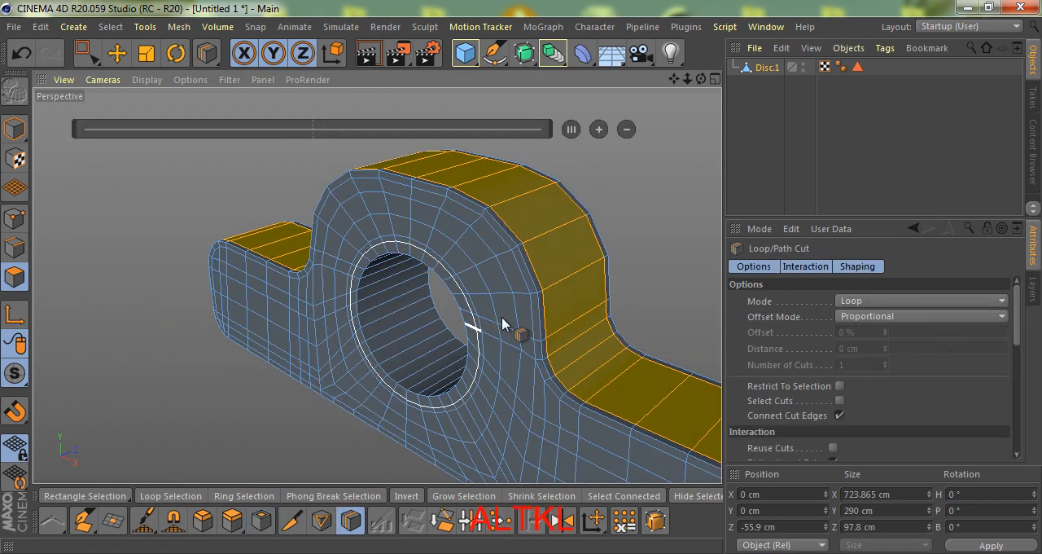
key(space)
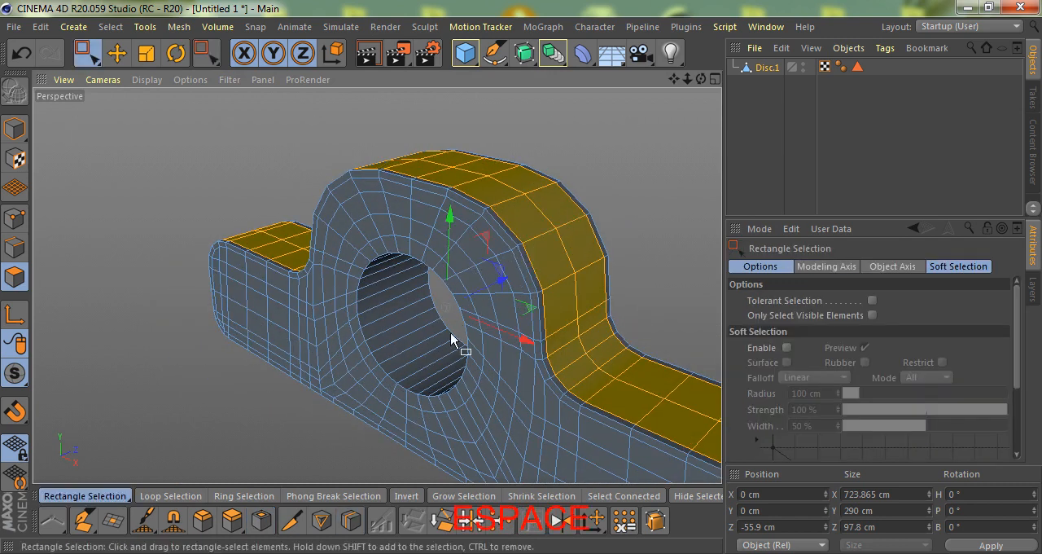
- Add a loop cut around the middle of the hole's inner wall and deselect all polygons
scroll(452, 340, up, 5)
scroll(362, 352, down, 4)
key(space)
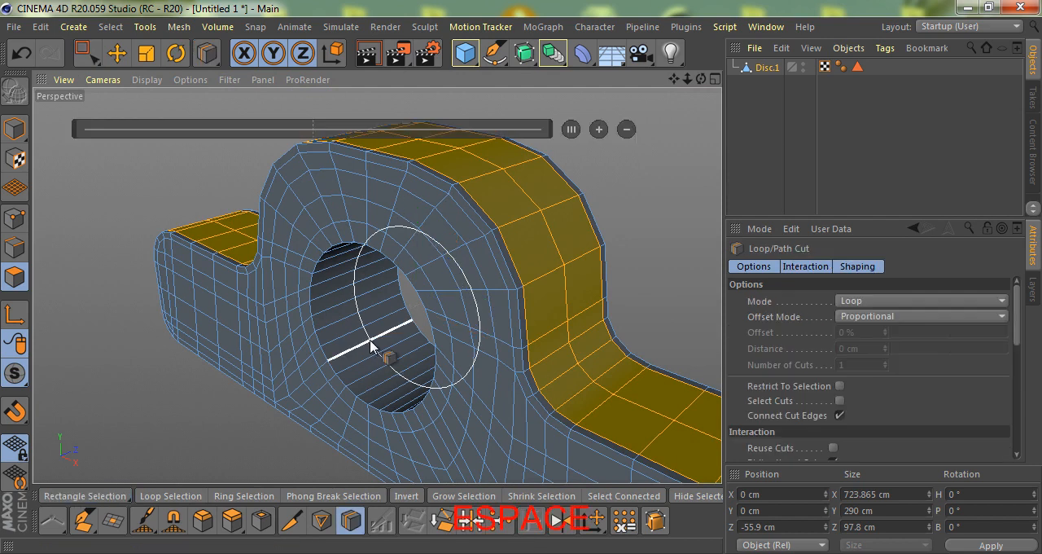
key(space)
scroll(367, 341, down, 5)
mouse_move(358, 356)
alt+mouse_down()
mouse_move(461, 347)
mouse_move(324, 337)
mouse_move(389, 186)
mouse_move(530, 305)
mouse_move(479, 359)
alt+mouse_up()
click(549, 231)
scroll(546, 269, up, 4)
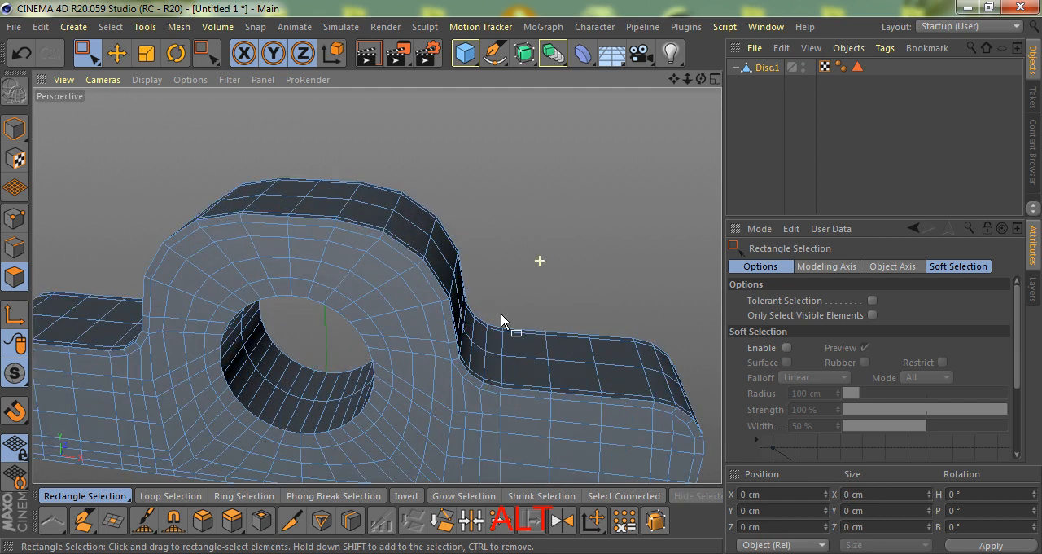
- Select all sharp border edges of the bracket and hole with Phong Break Selection
alt+right_drag(492, 269, 386, 323)
click(16, 248)
scroll(361, 368, down, 2)
click(453, 284)
scroll(345, 418, up, 1)
key(u)
key(n)
click(764, 373)
- Bevel the selected border edges with an offset of about 1.6 cm
alt+drag(605, 411, 110, 439)
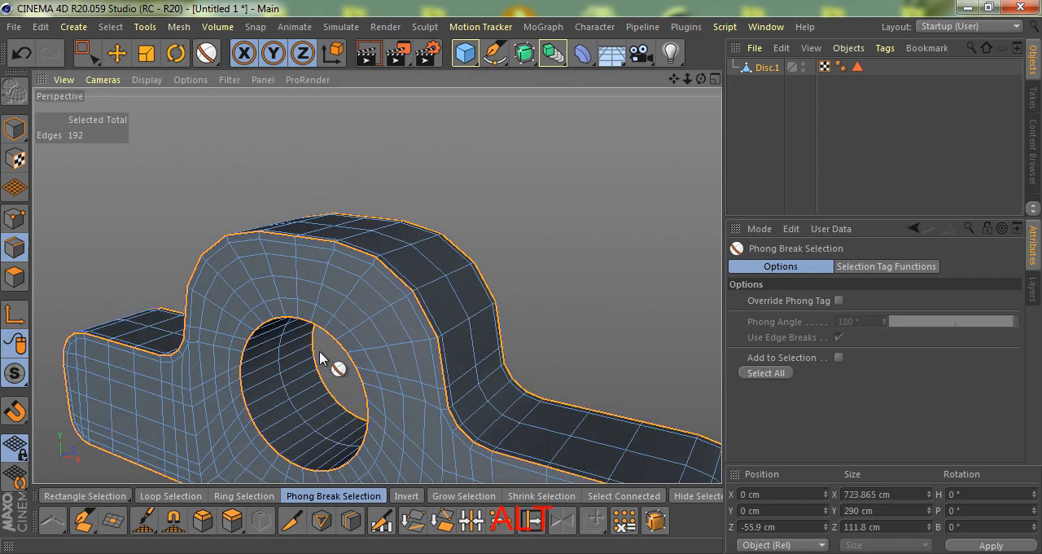
scroll(347, 329, up, 3)
key(m)
key(s)
scroll(488, 293, up, 4)
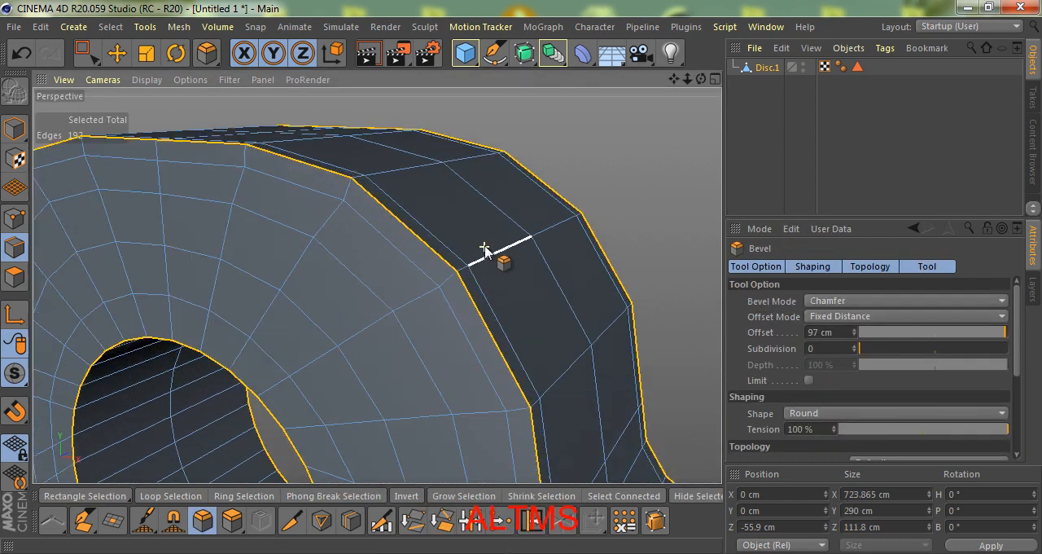
drag(498, 331, 520, 277)
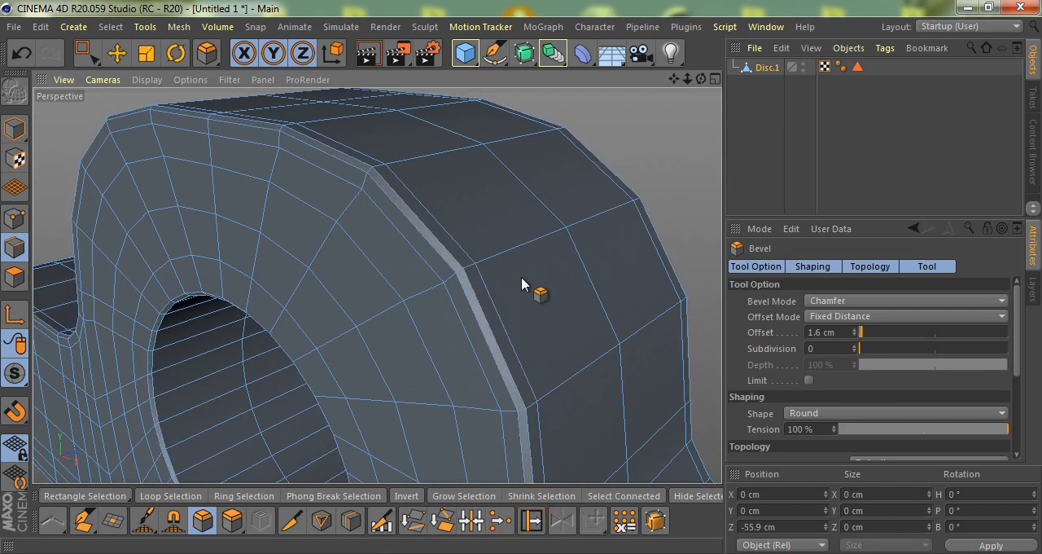
- Switch the bevel mode to Solid for the bracket's border edges
scroll(366, 273, down, 3)
alt+drag(426, 309, 399, 313)
click(822, 303)
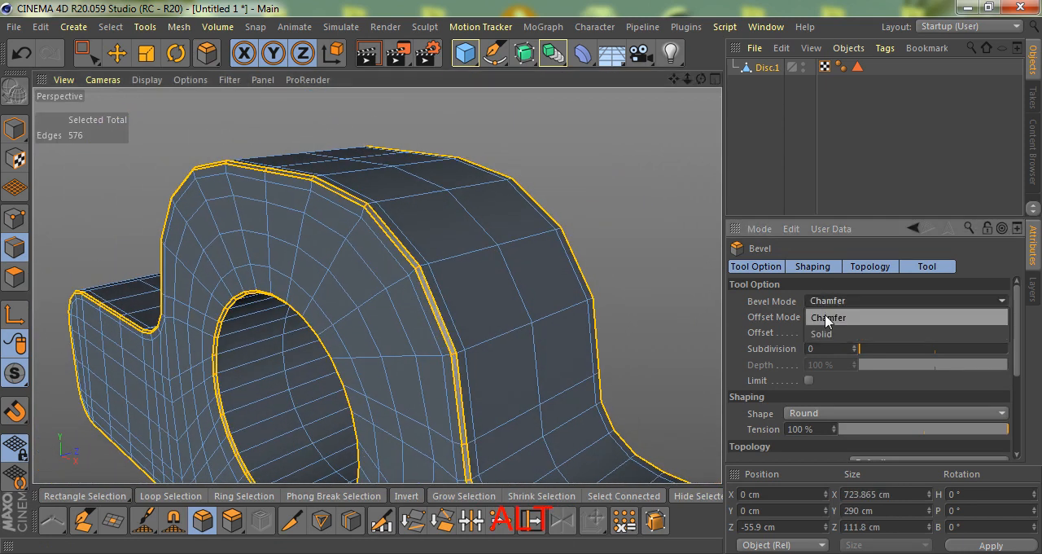
click(822, 333)
scroll(456, 244, up, 2)
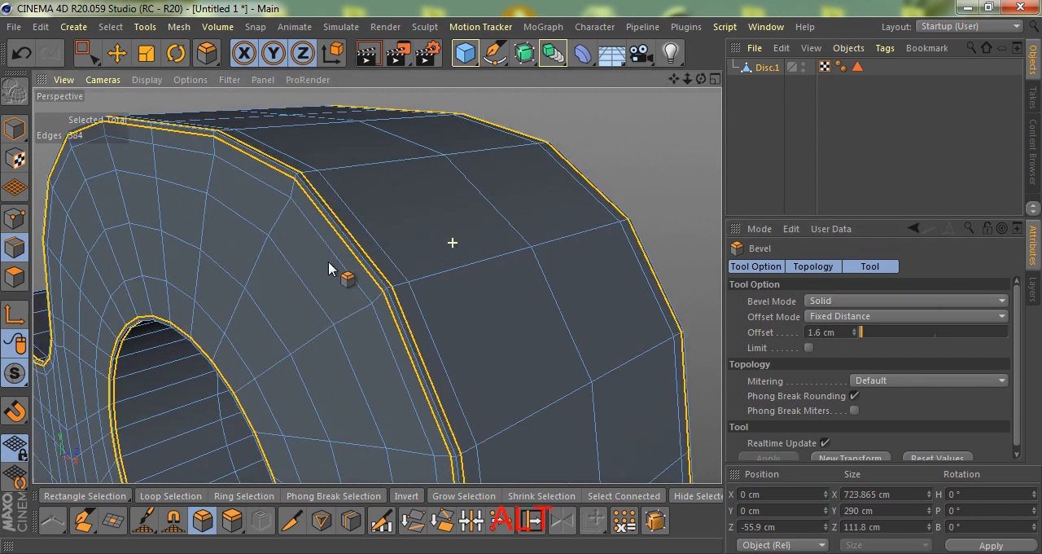
- Place the bracket under a Subdivision Surface and render the current view
scroll(329, 268, down, 5)
alt+drag(362, 307, 360, 223)
alt+click(528, 55)
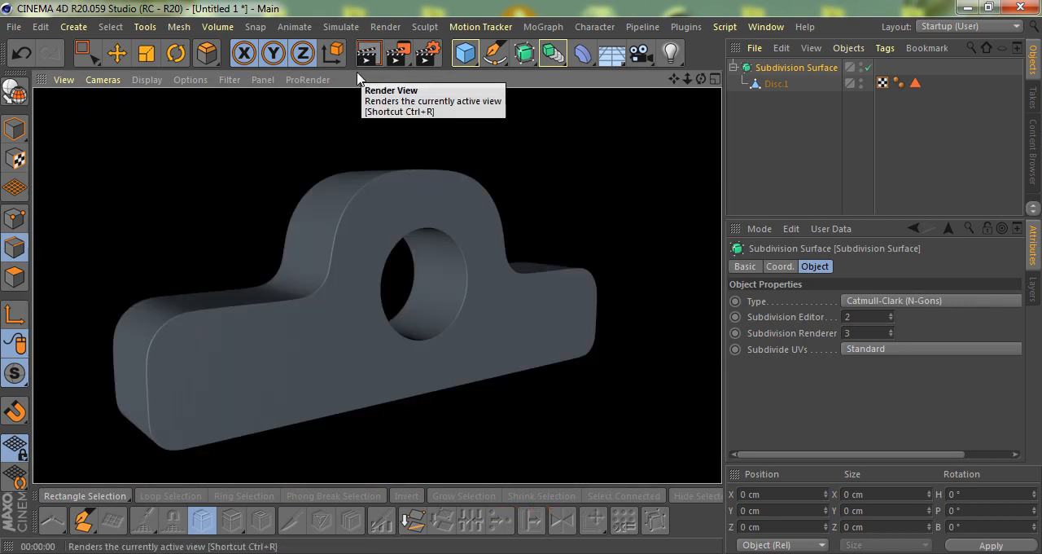
- Examine the subdivided bracket's mesh from several angles and render it from a new viewpoint
alt+drag(430, 387, 411, 338)
alt+right_drag(411, 337, 447, 294)
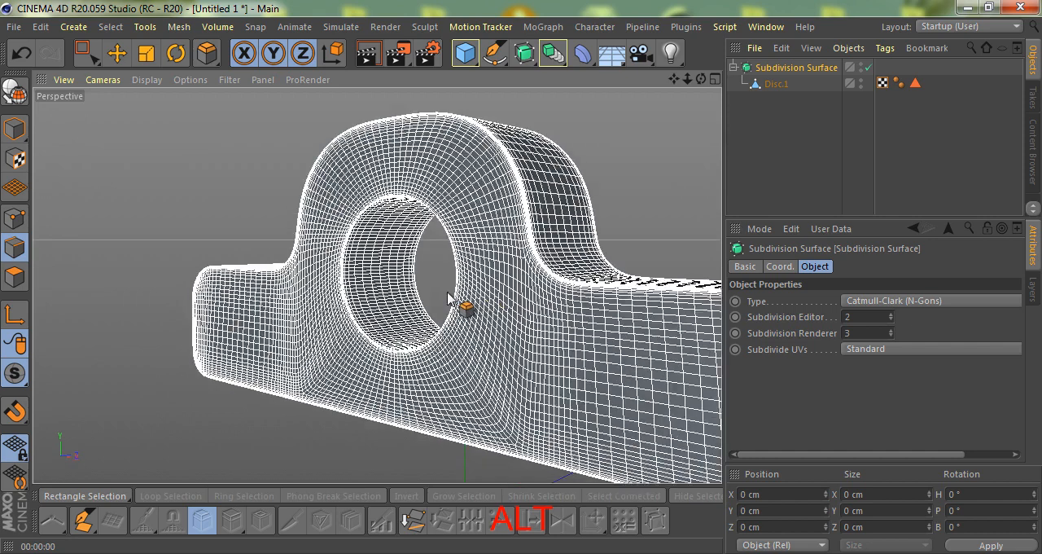
alt+drag(447, 294, 503, 311)
key(ctrl+r)
alt+drag(529, 290, 376, 272)
alt+right_drag(376, 271, 449, 315)
alt+drag(449, 315, 478, 272)
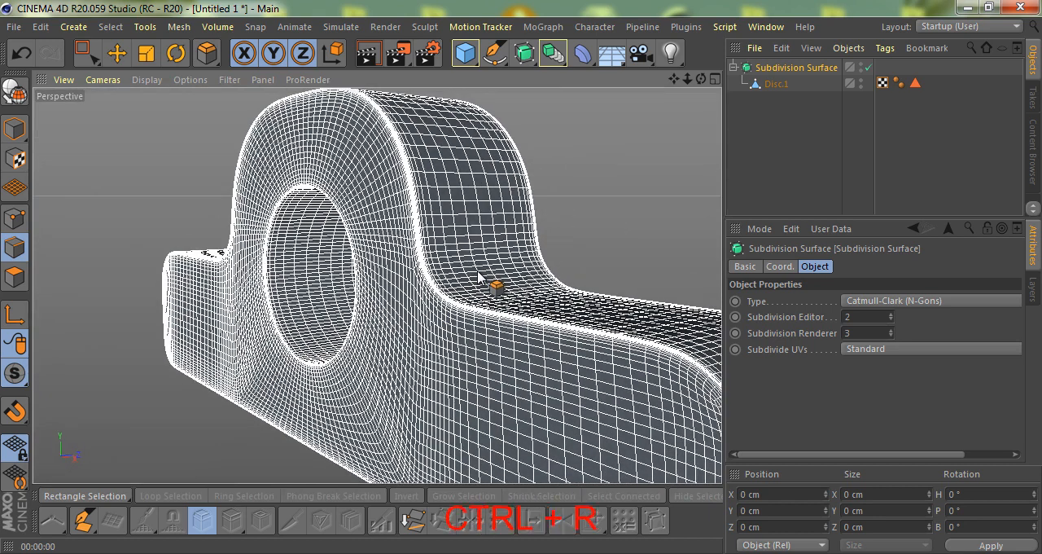